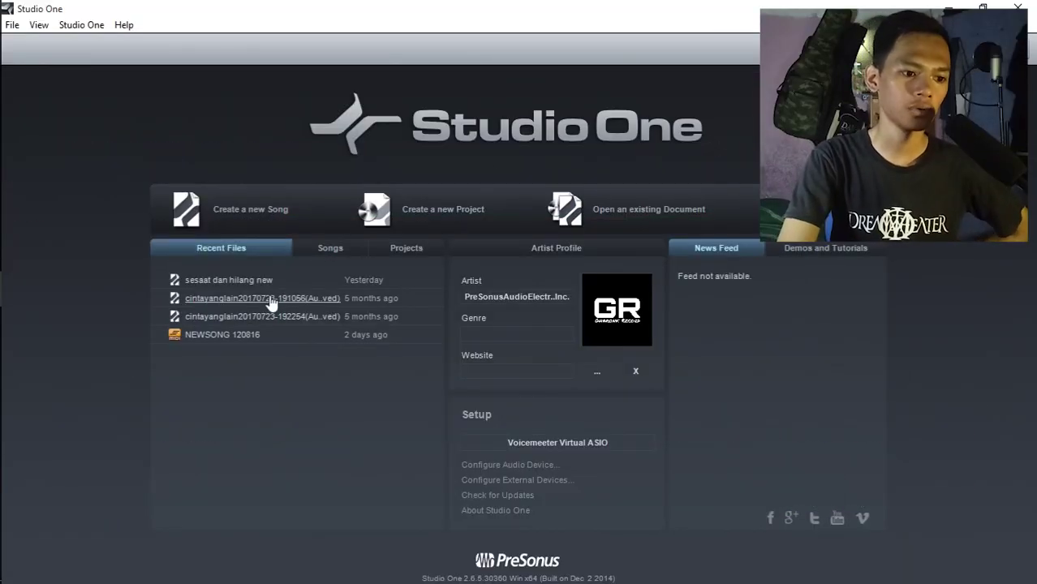
Step: Open the recent song "sesaat dan hilang new", view its mixer console, dock the console and close it
click(252, 281)
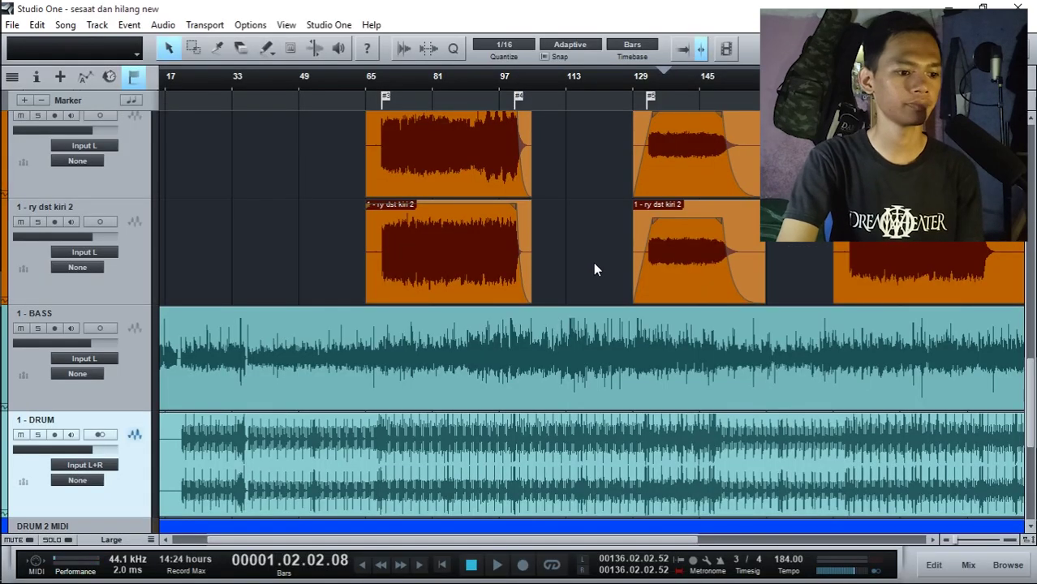
scroll(596, 260, down, 2)
click(967, 565)
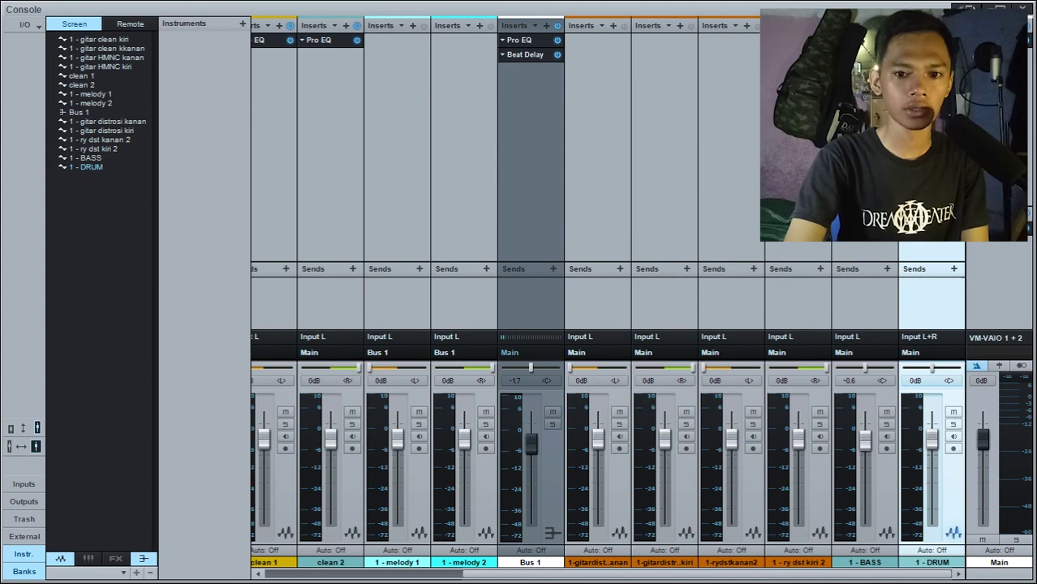
click(968, 6)
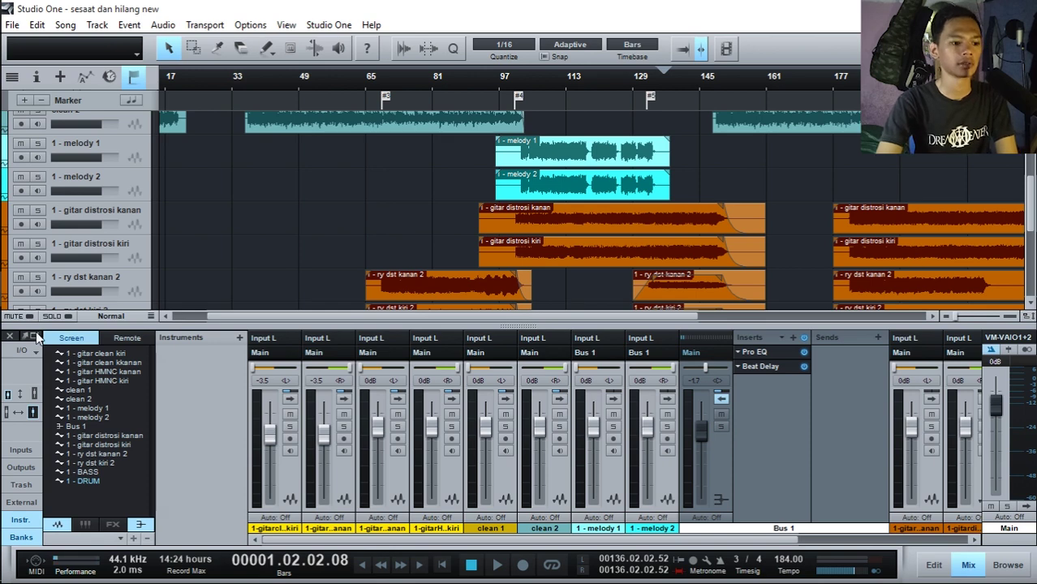
click(10, 336)
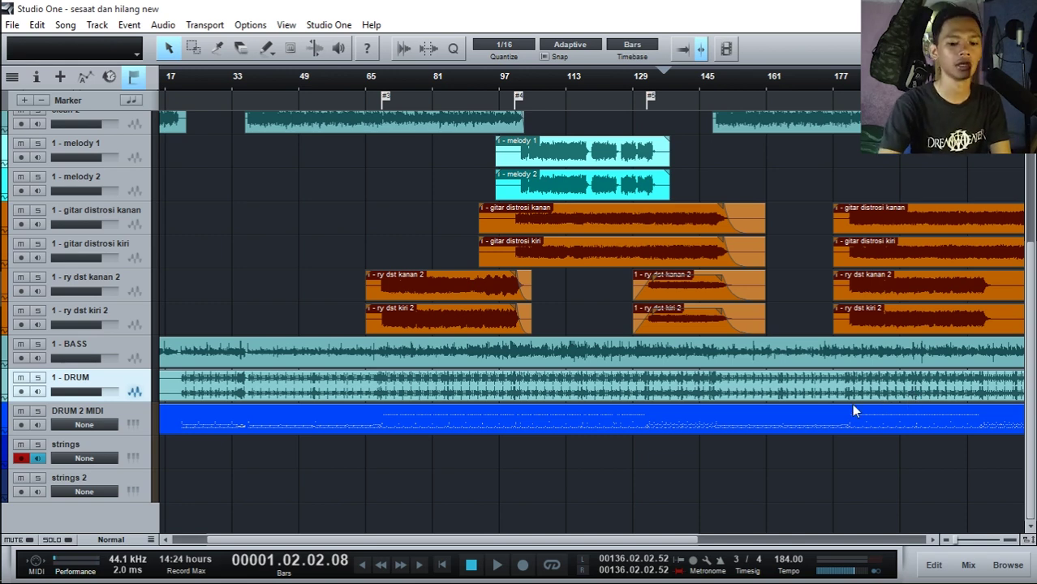
scroll(791, 260, up, 5)
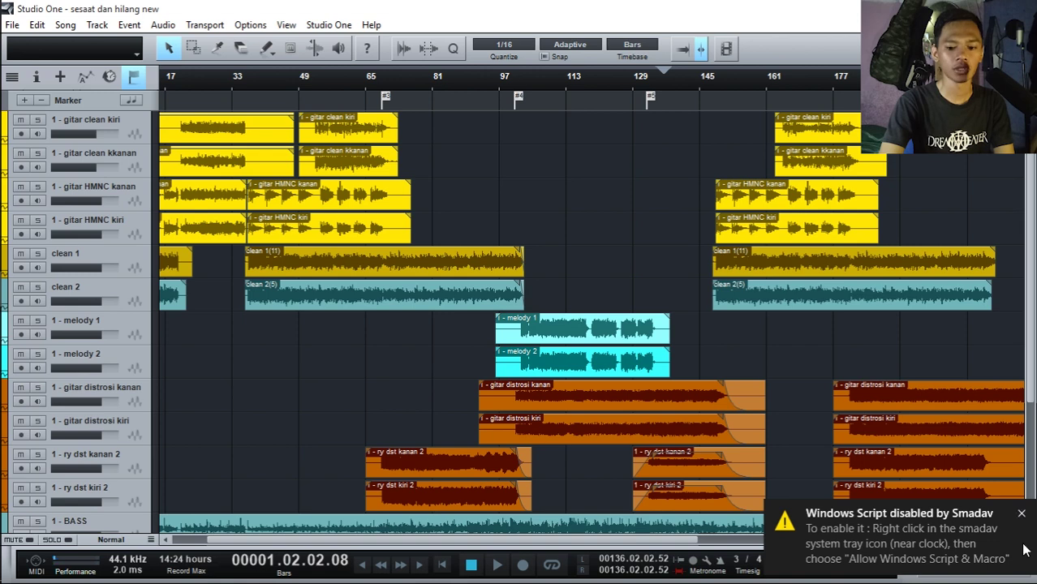
click(1021, 516)
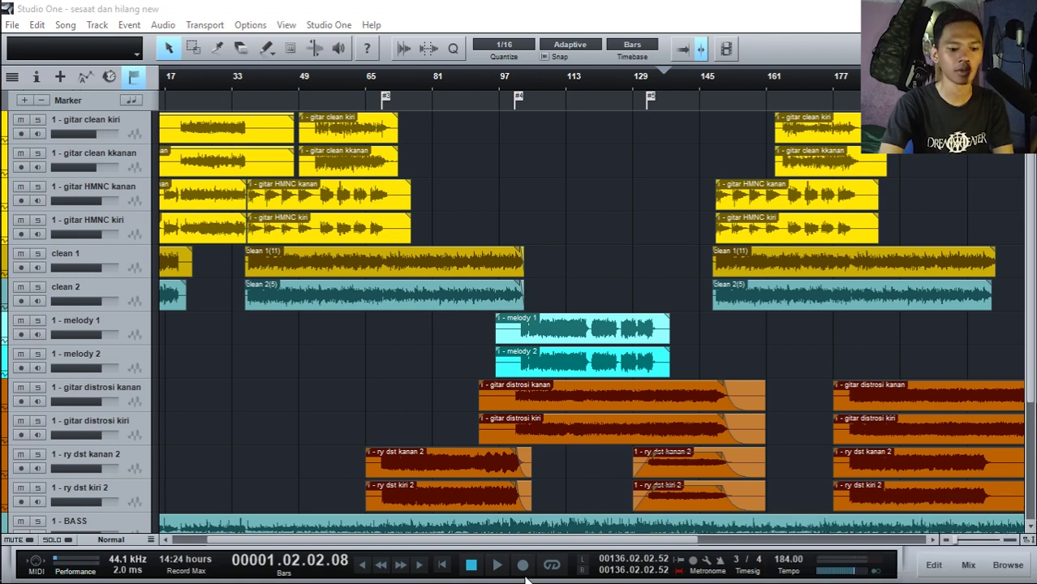
scroll(634, 412, down, 1)
scroll(664, 370, down, 4)
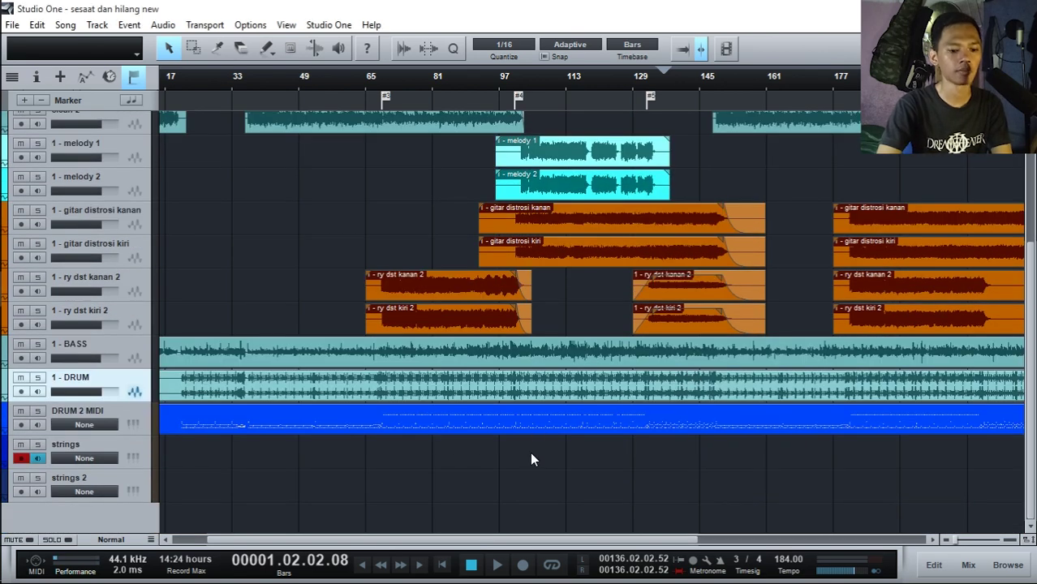
scroll(558, 324, up, 5)
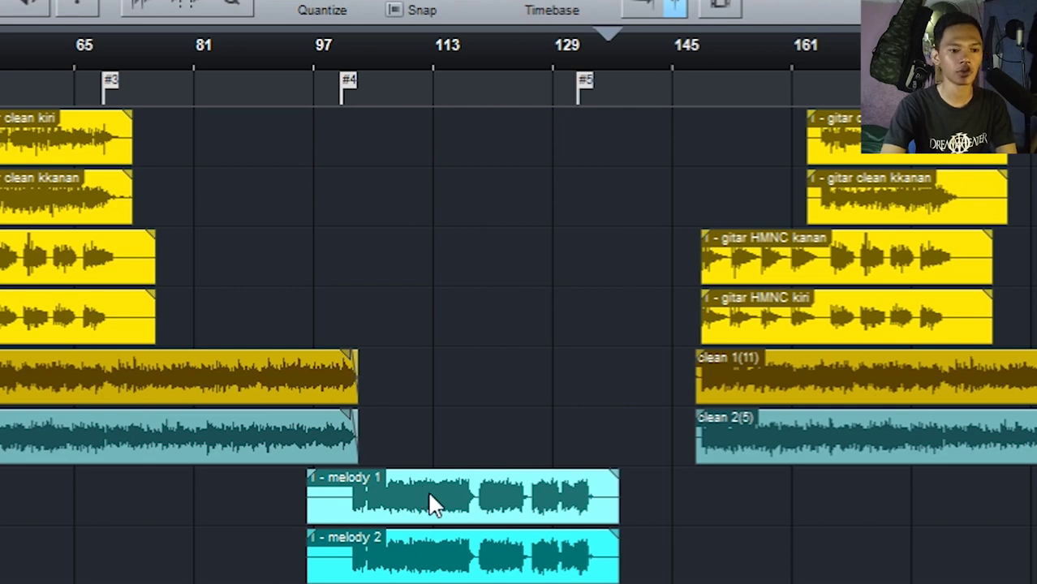
Step: Add one Instrument track named "midi drum" with the Default input and no instrument assigned as output
key(t)
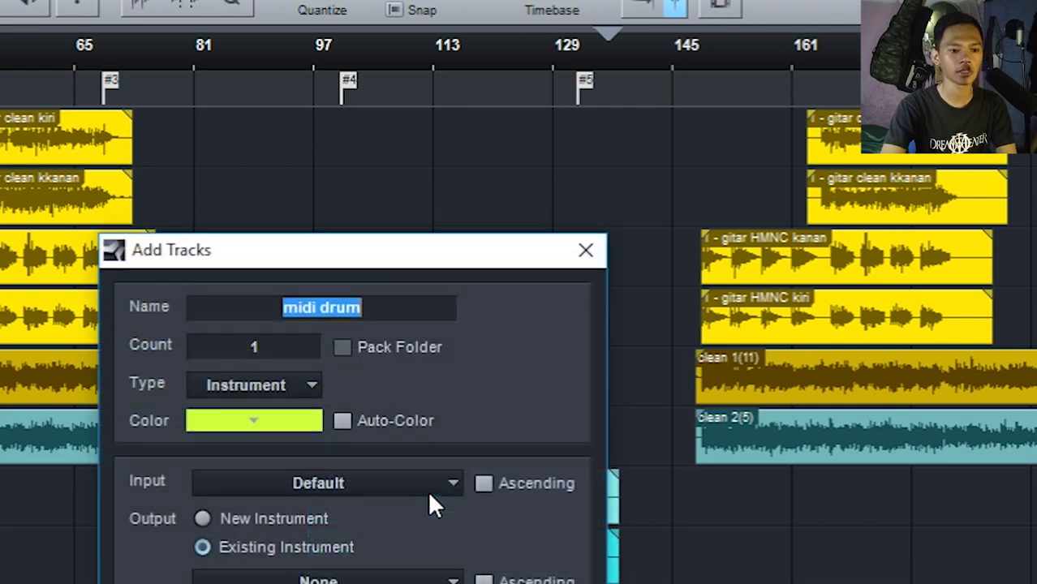
click(282, 387)
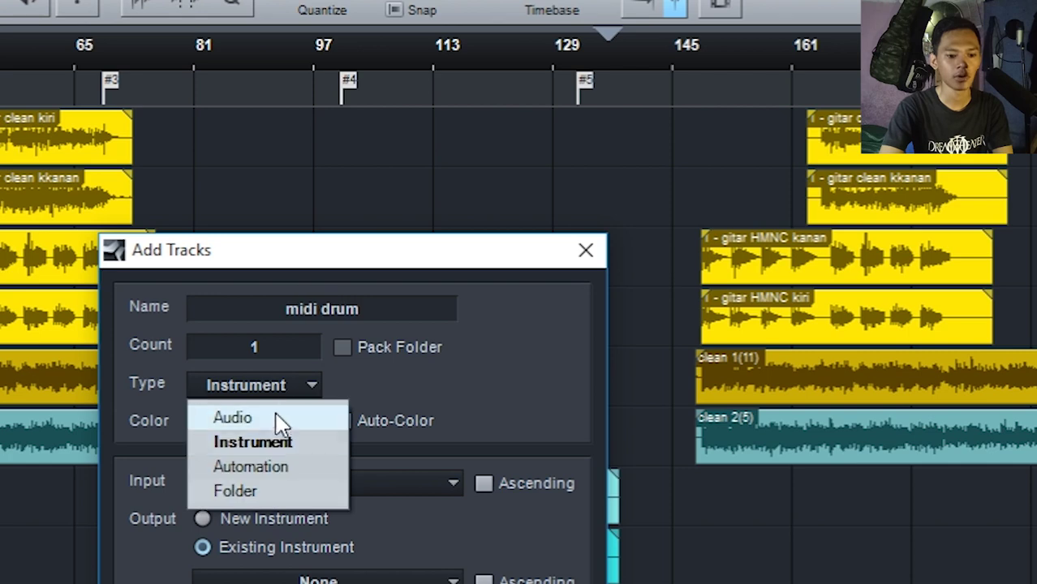
click(278, 419)
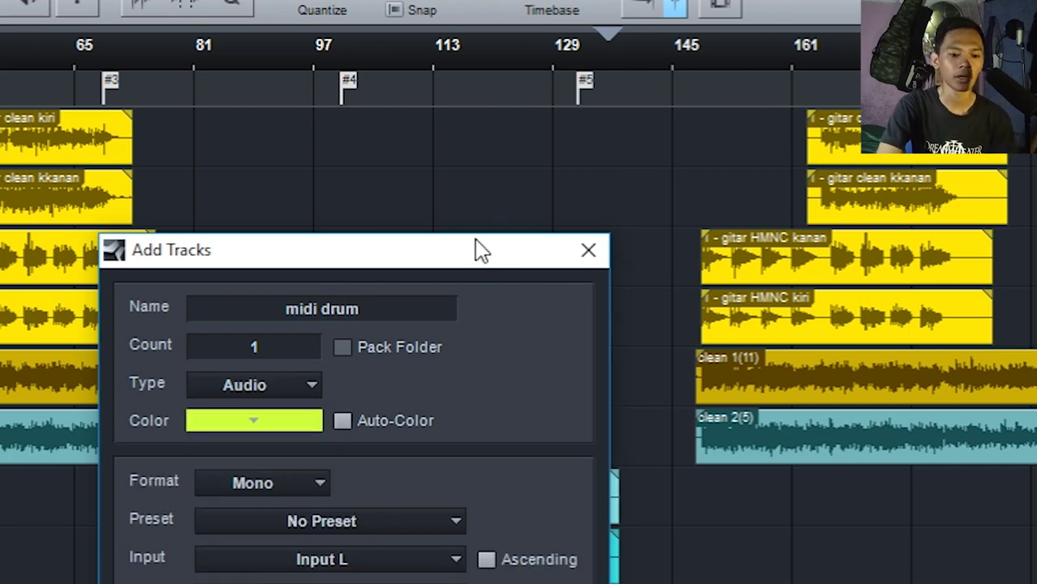
drag(472, 237, 740, 170)
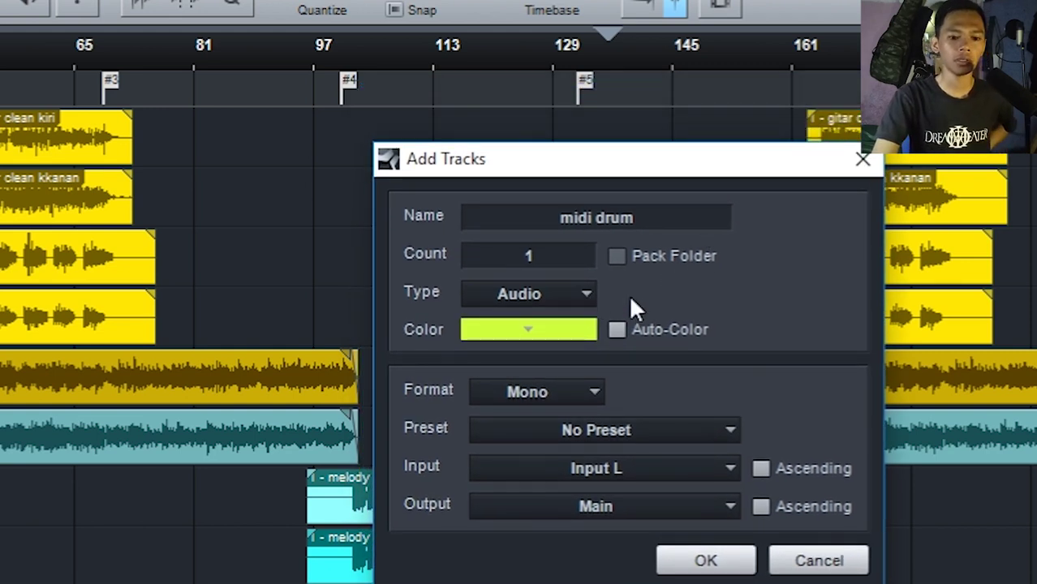
click(519, 296)
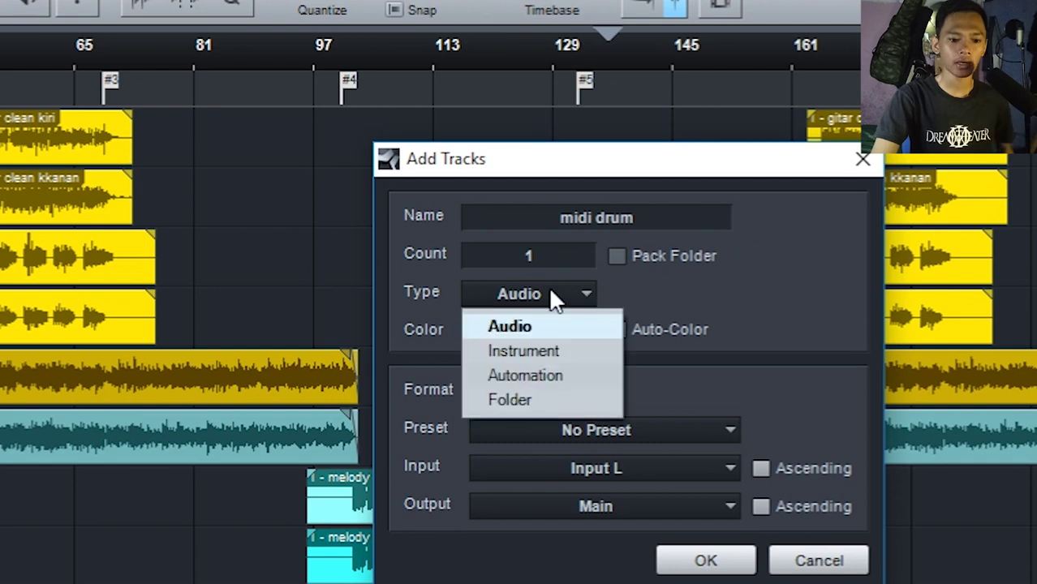
click(569, 350)
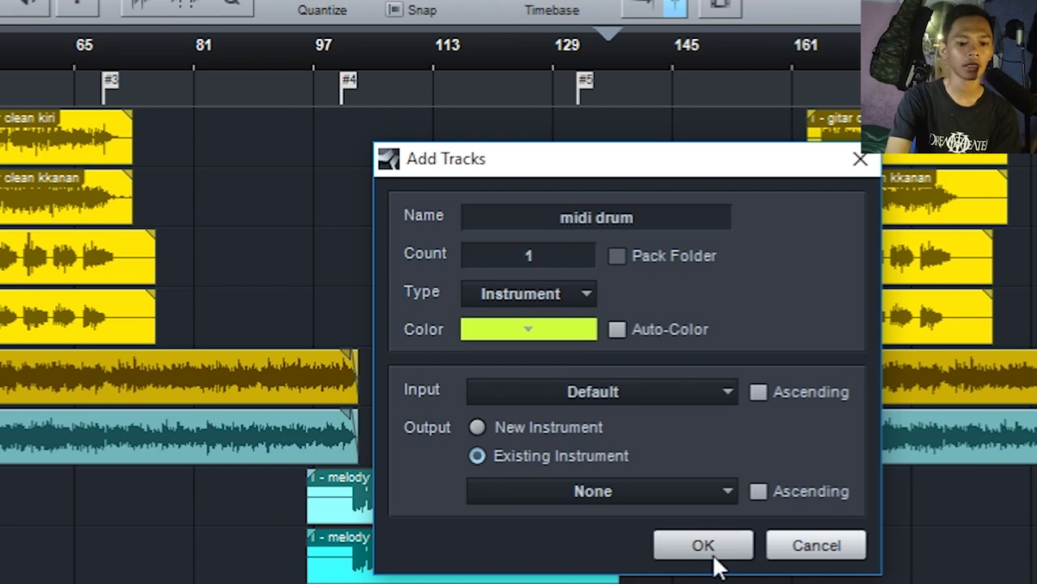
click(746, 547)
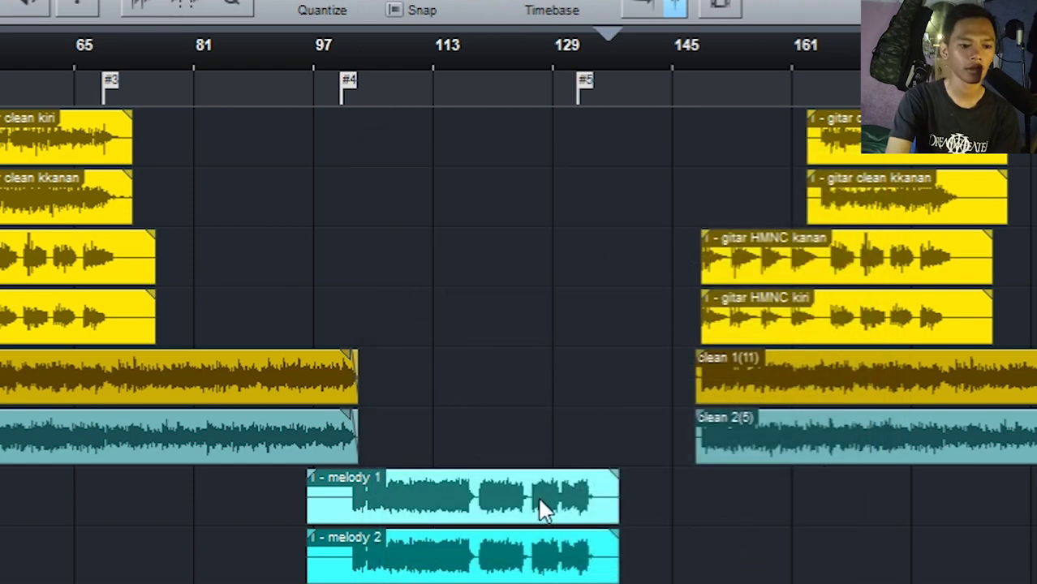
Step: Move the midi drum track between "1 - gitar distrosi kiri" and "1 - ry dst kanan 2", and set the track height to Large
scroll(630, 318, down, 3)
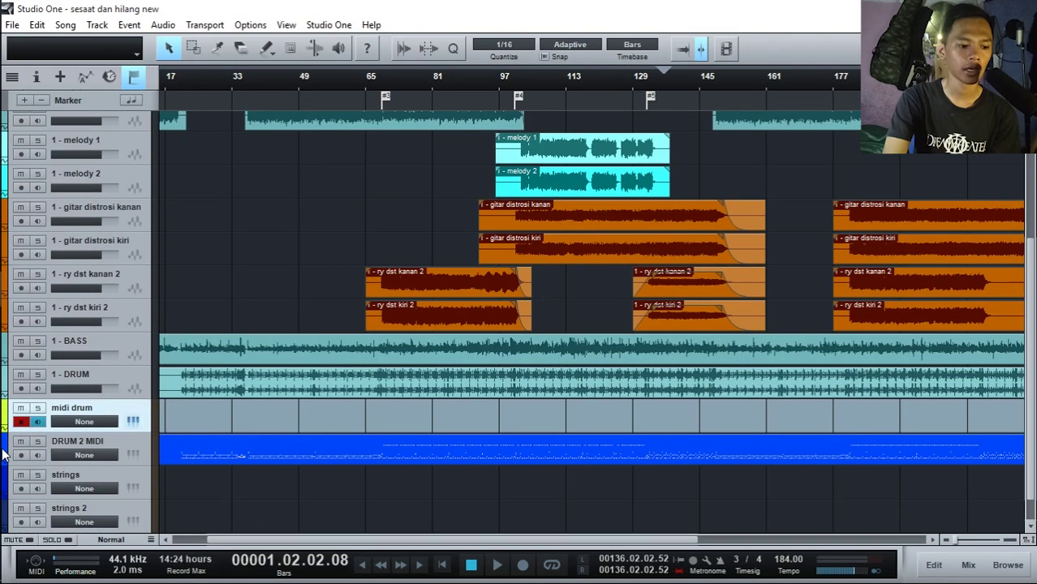
drag(133, 413, 132, 267)
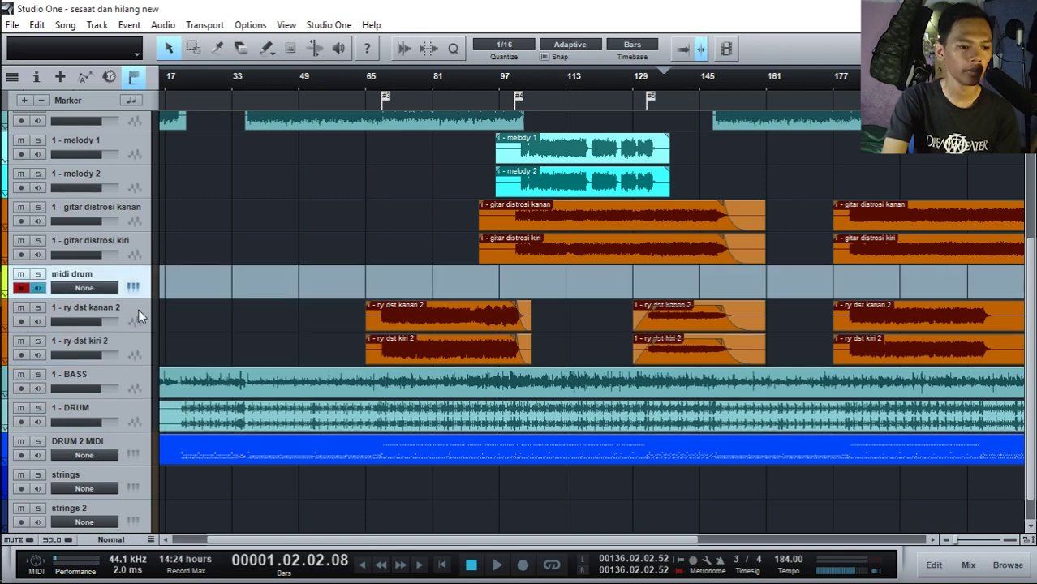
drag(159, 301, 161, 292)
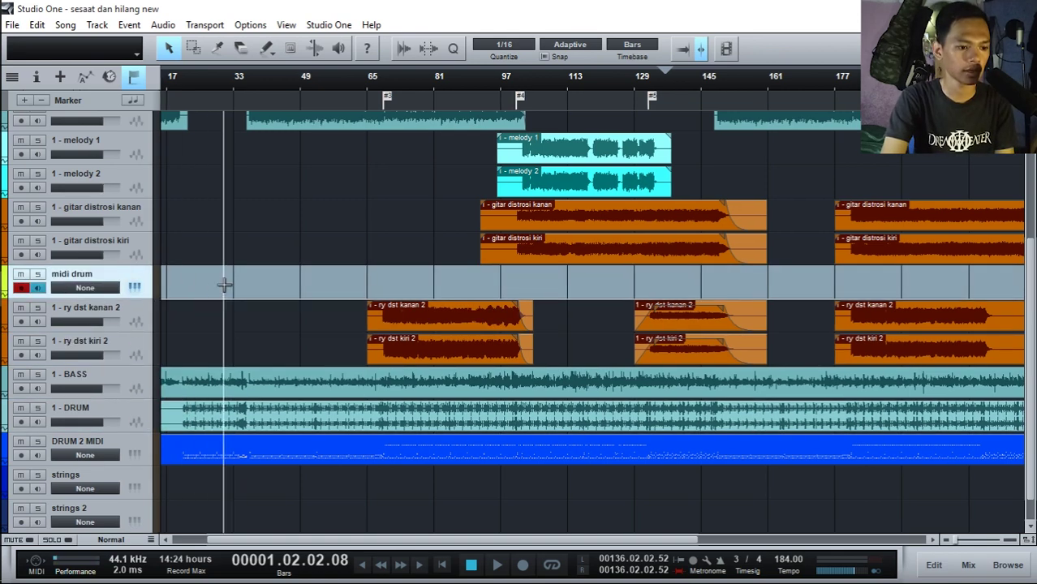
scroll(225, 284, up, 3)
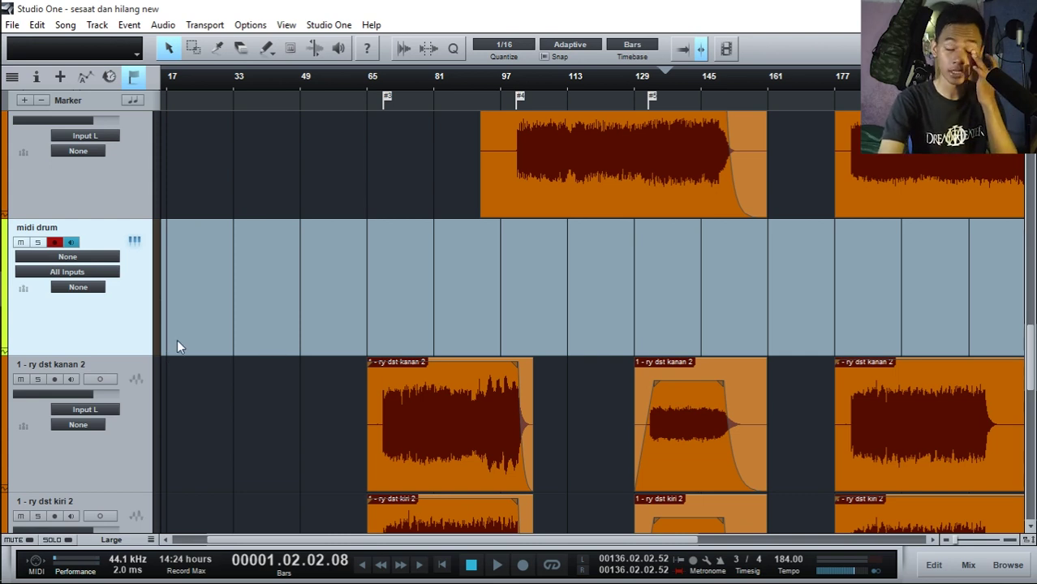
scroll(179, 287, up, 1)
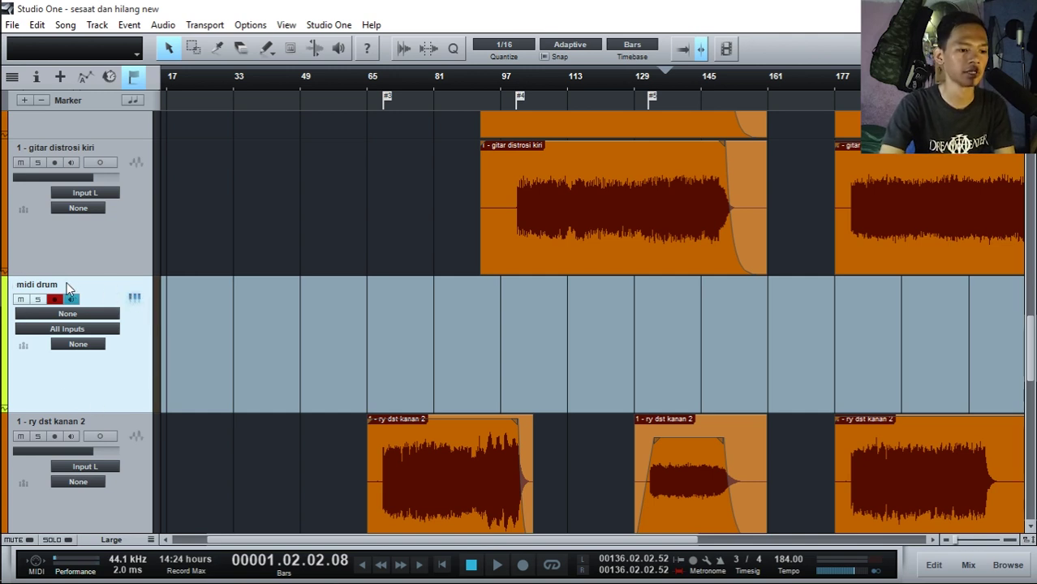
Step: Load the VST2 instrument EZdrummer from the instrument browser onto the midi drum track, and close its plug-in window
click(136, 165)
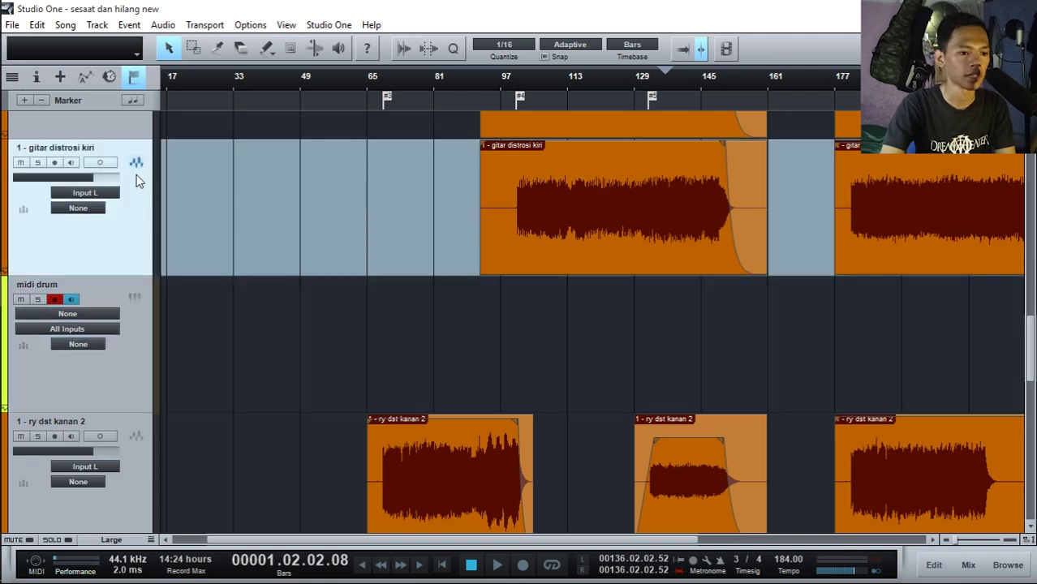
click(142, 334)
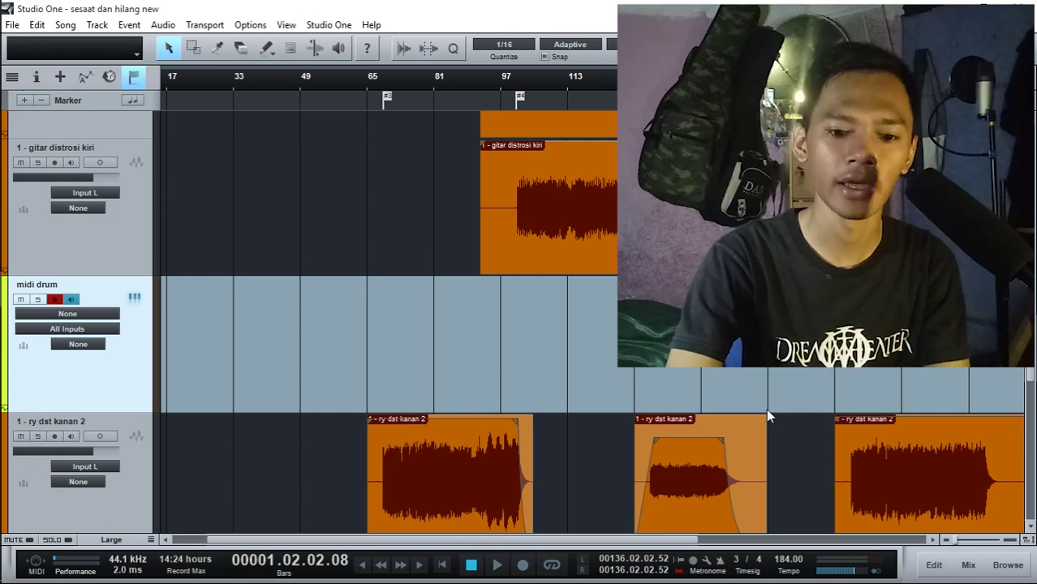
click(968, 565)
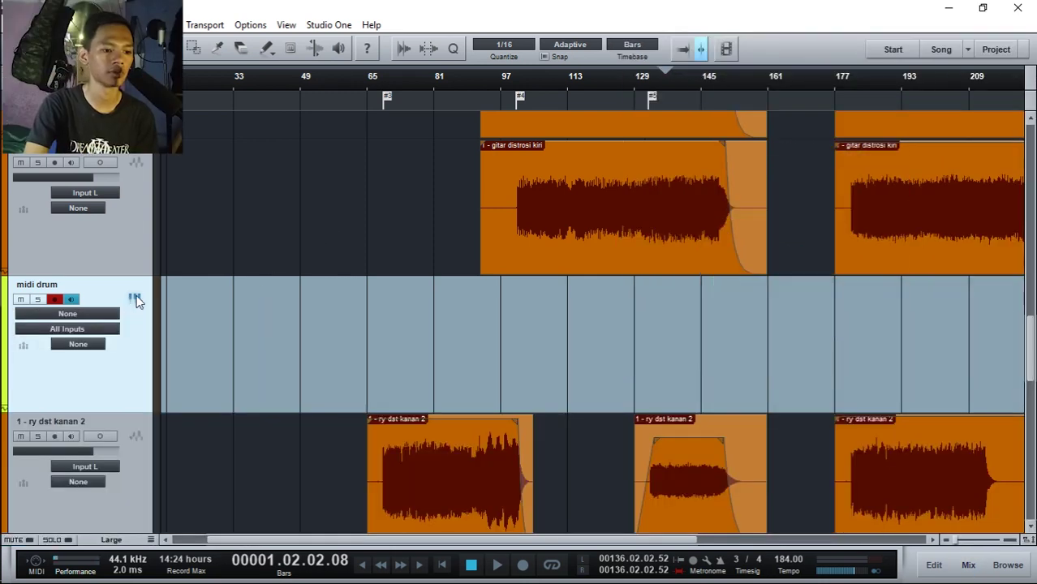
click(1010, 568)
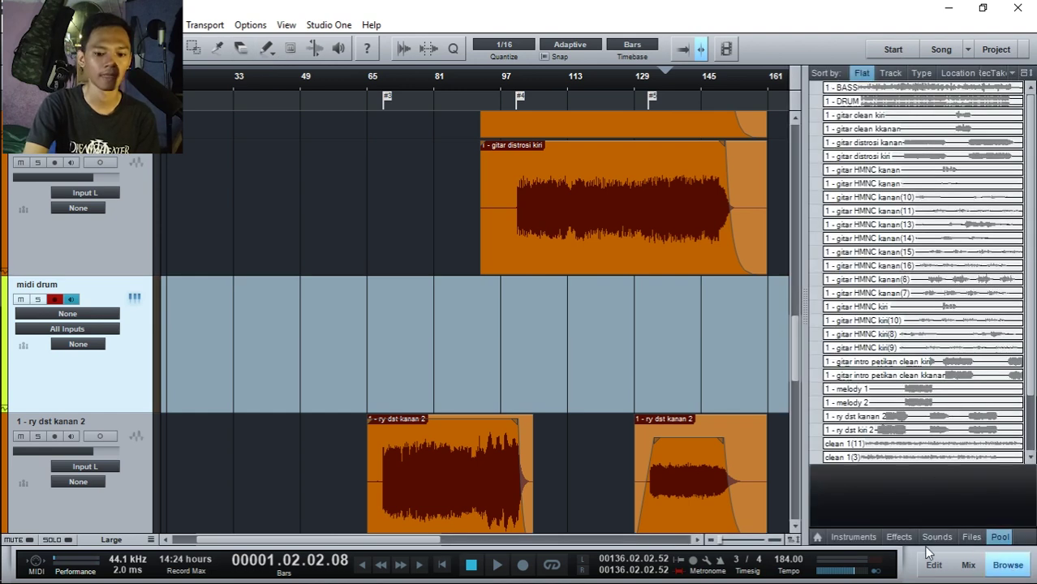
click(853, 536)
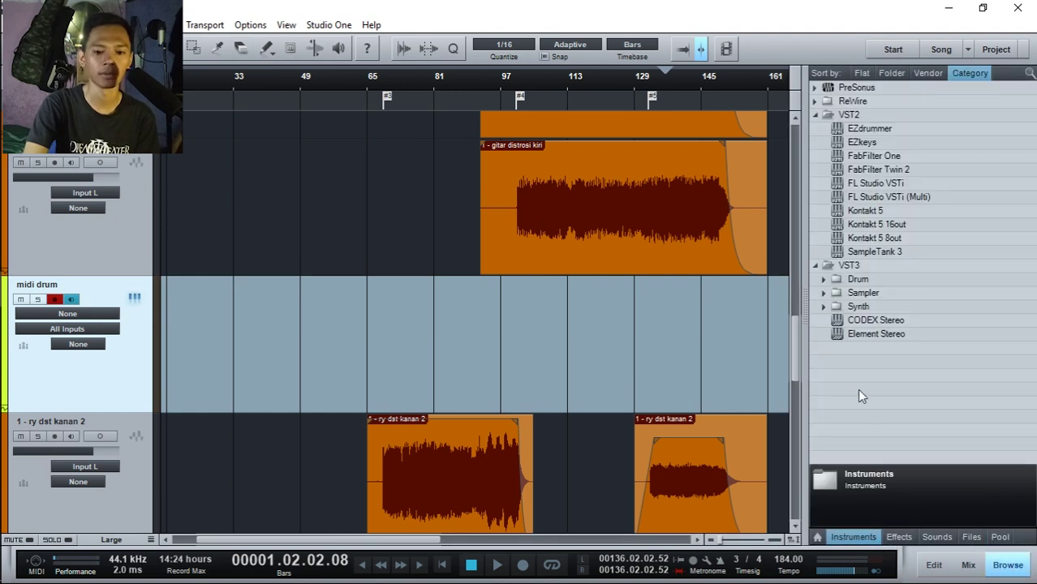
click(887, 136)
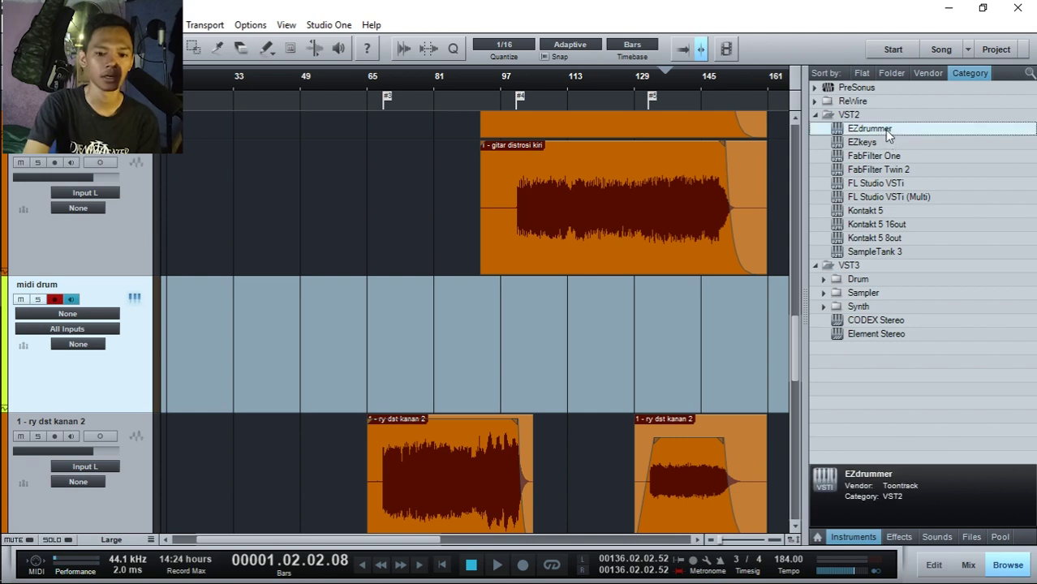
drag(887, 137, 190, 362)
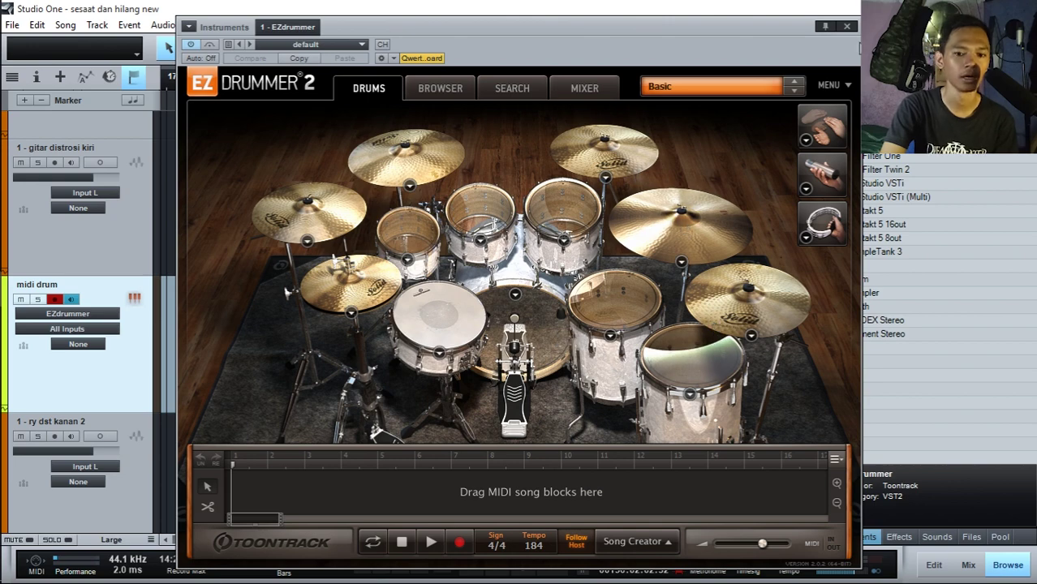
click(845, 28)
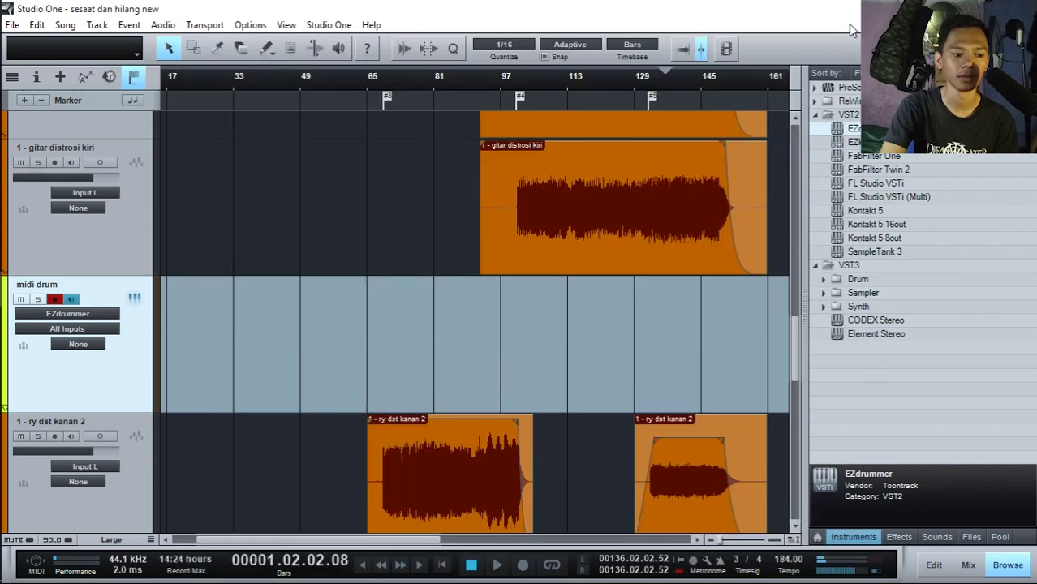
Step: Hide the browser and remove EZdrummer from the mixer console's instrument rack
click(1004, 567)
click(971, 567)
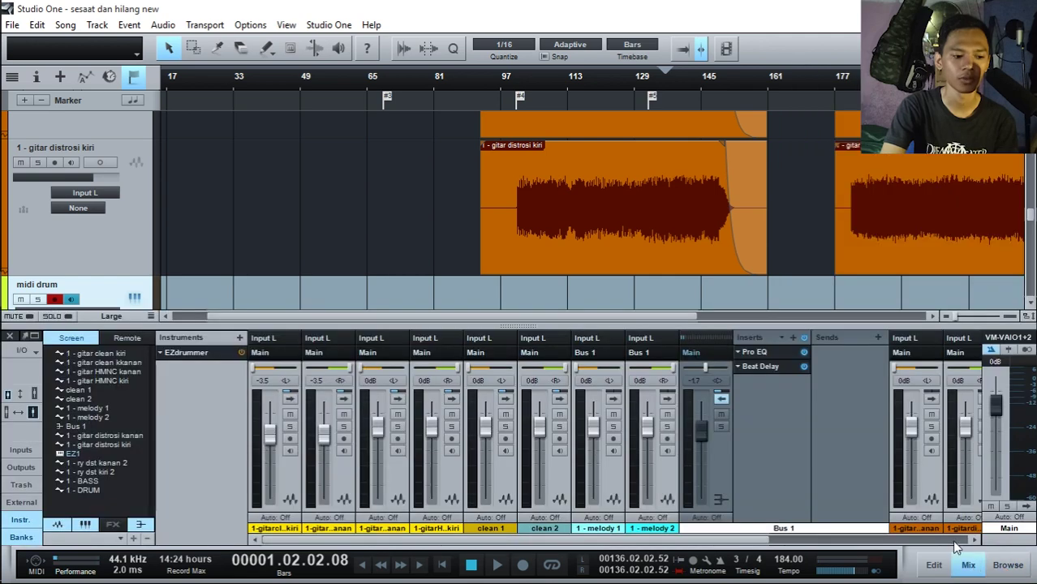
right_click(219, 357)
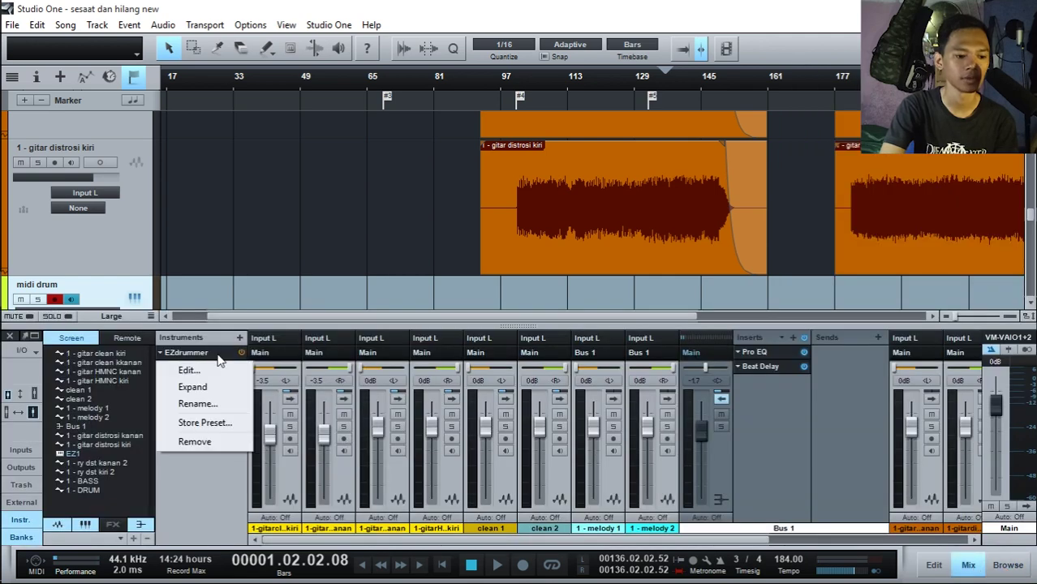
click(215, 443)
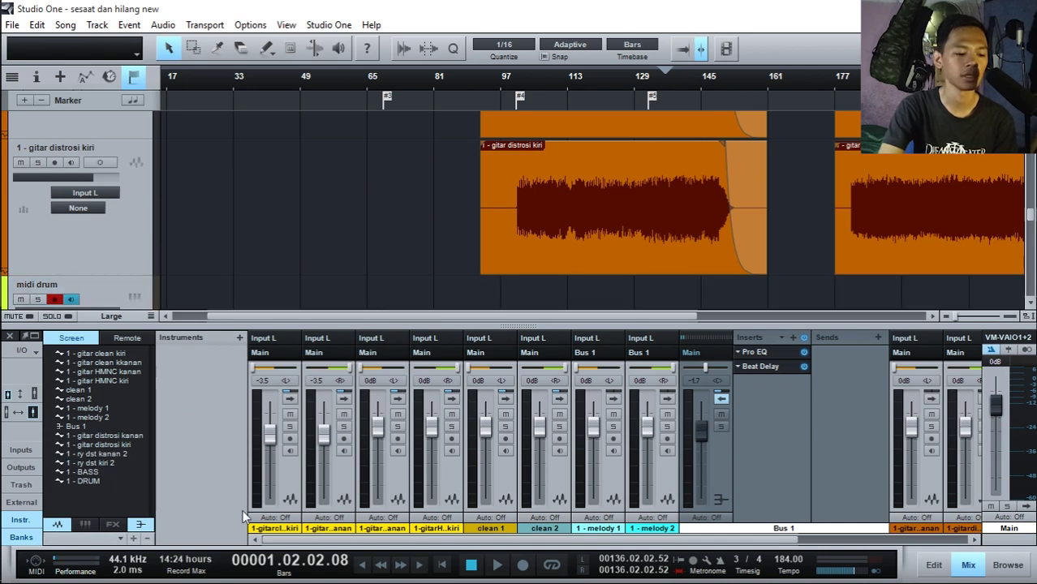
Step: Add EZdrummer directly to the mixer console's instrument rack, and close its plug-in window
click(239, 338)
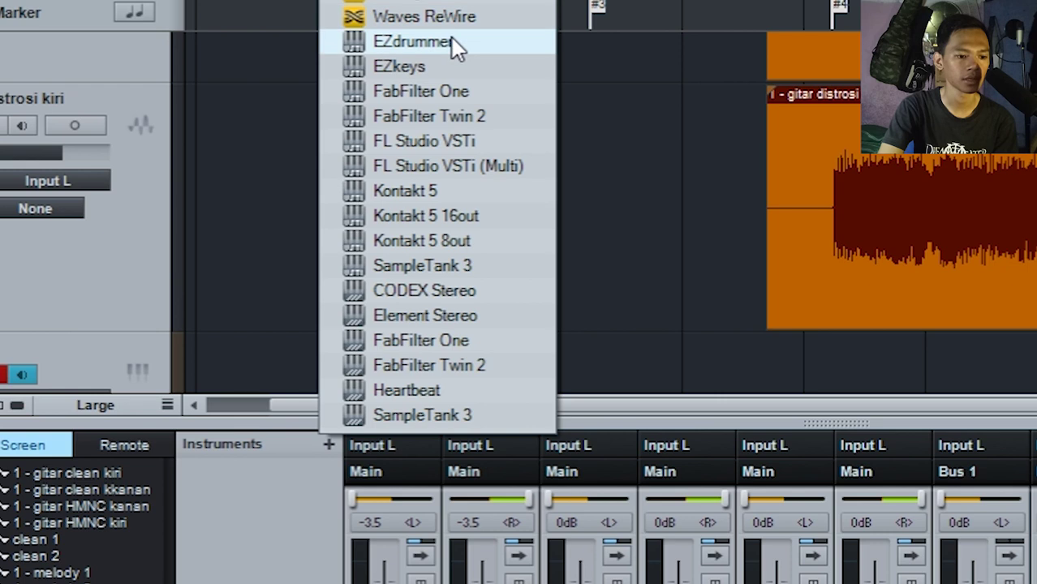
click(325, 452)
click(327, 444)
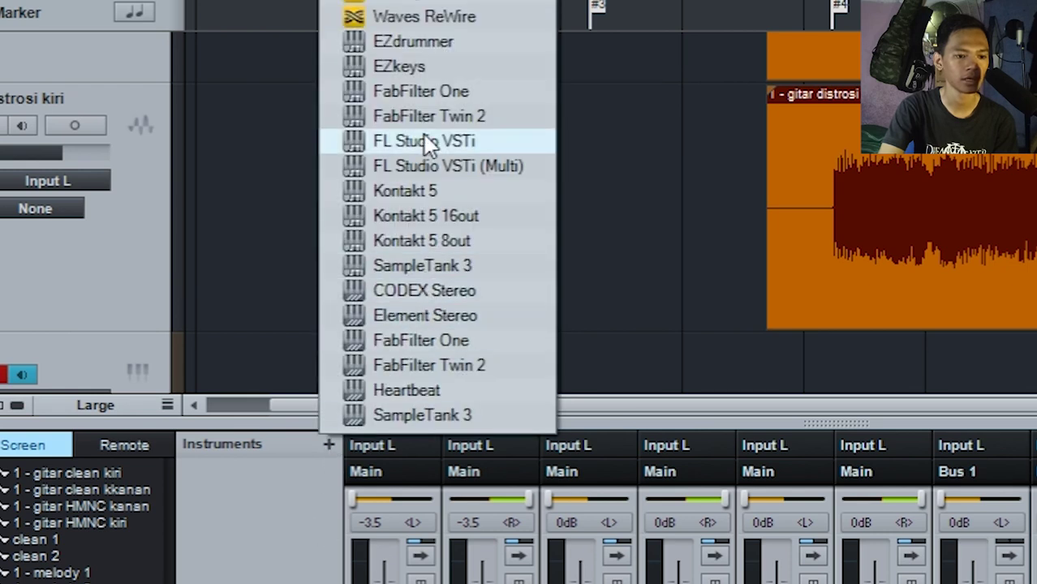
click(413, 42)
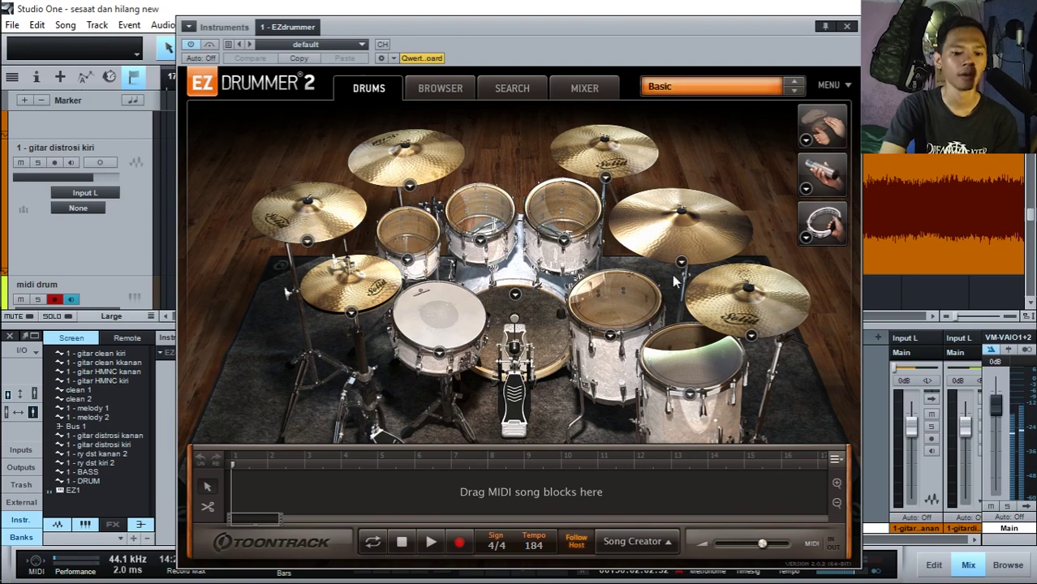
click(846, 27)
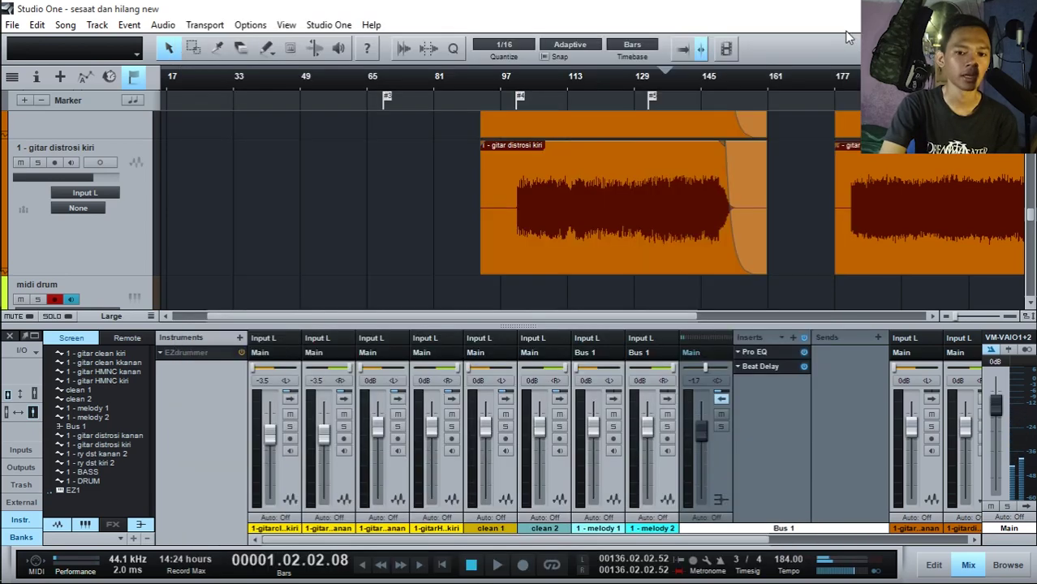
Step: Examine the EZ1 channel of EZdrummer in the detached mixer console, and close the console
click(34, 335)
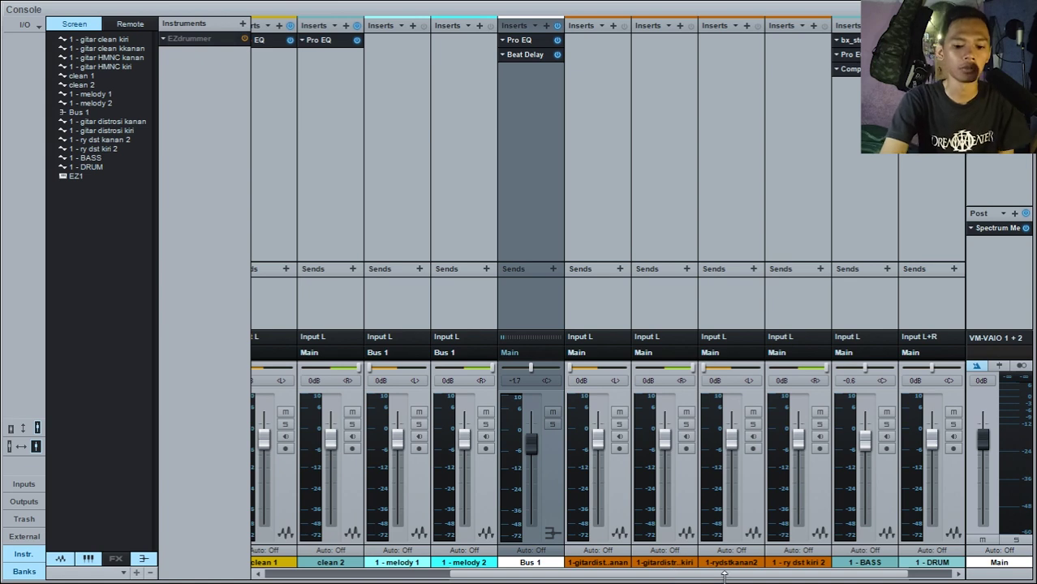
drag(735, 574, 872, 575)
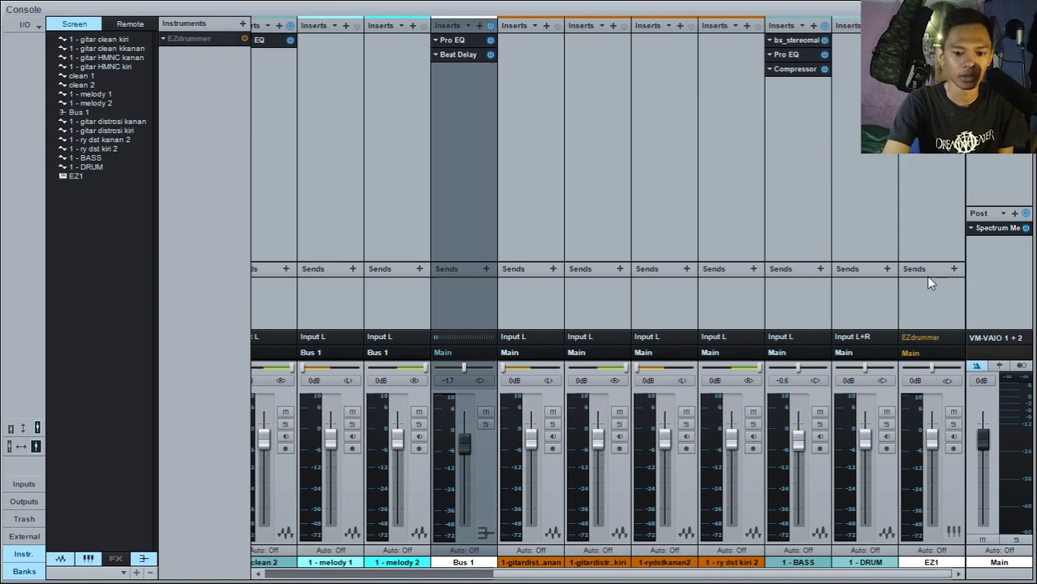
click(906, 154)
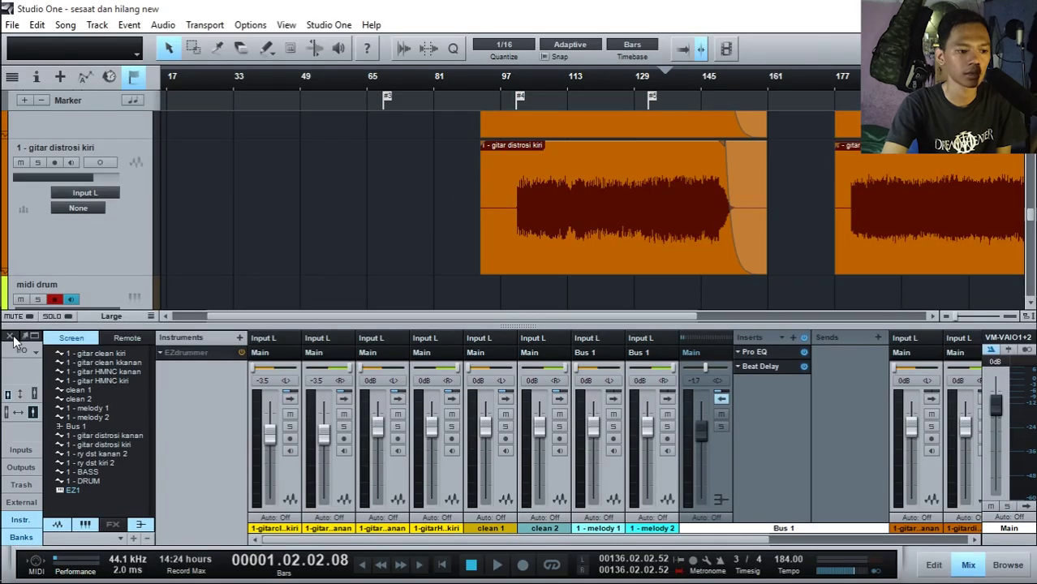
key(F3)
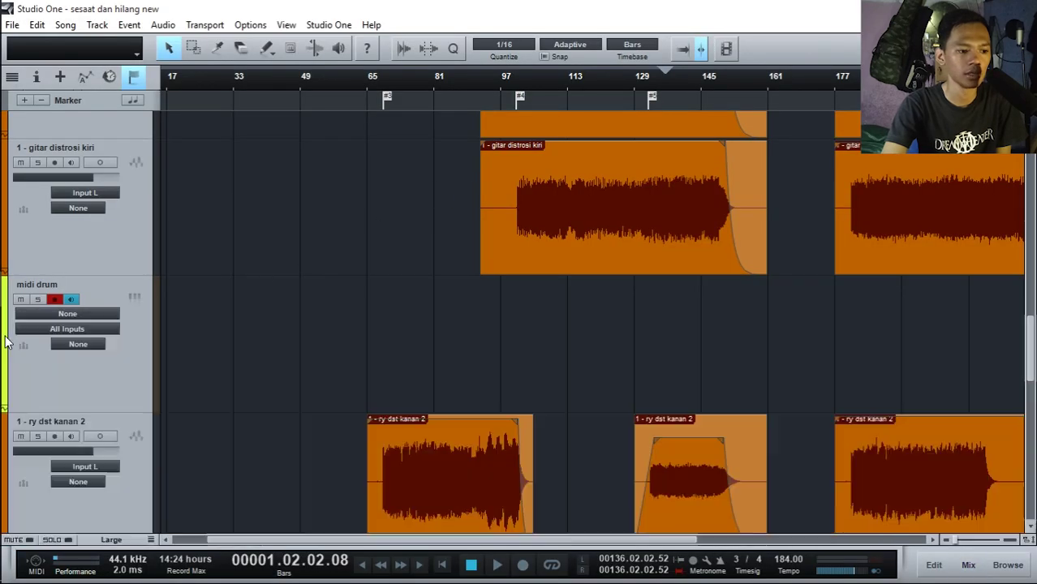
Step: Assign EZdrummer as the instrument of the strings track
scroll(329, 341, down, 10)
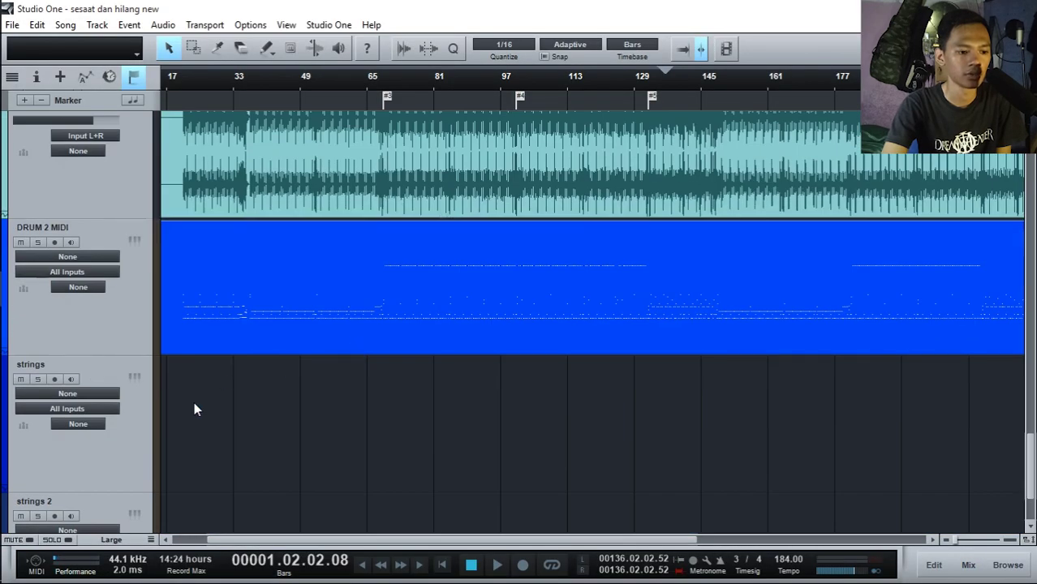
scroll(193, 409, down, 3)
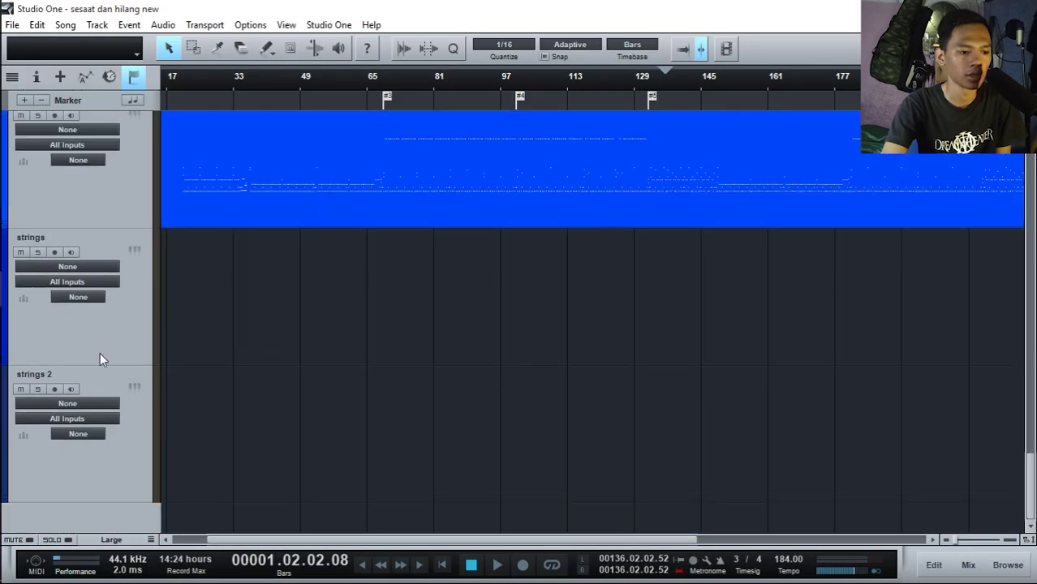
click(104, 267)
click(104, 289)
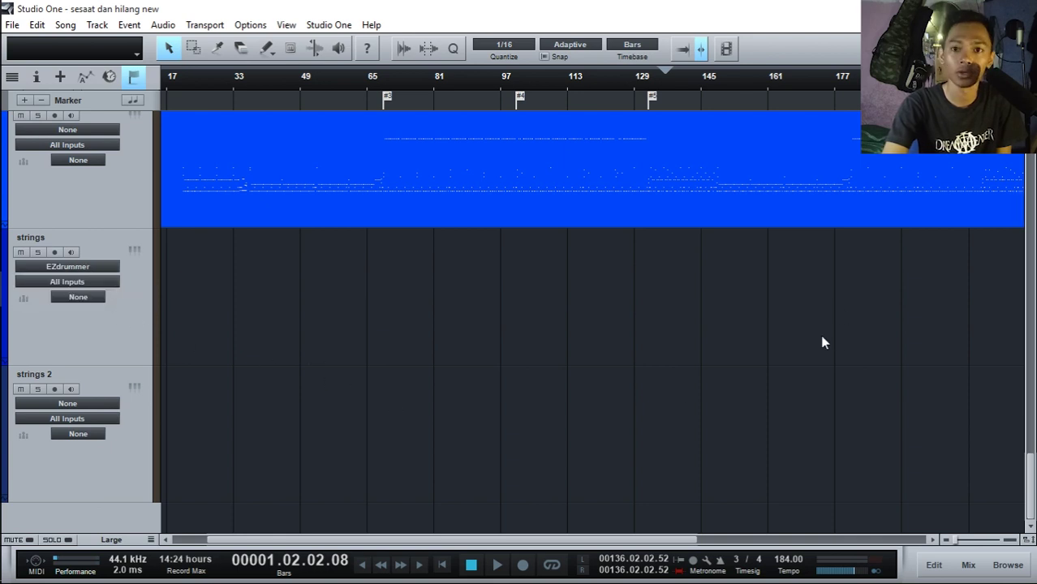
Step: Open the mixer console in its own window, and select and record-arm EZdrummer's EZ1 channel
scroll(892, 406, up, 10)
click(968, 564)
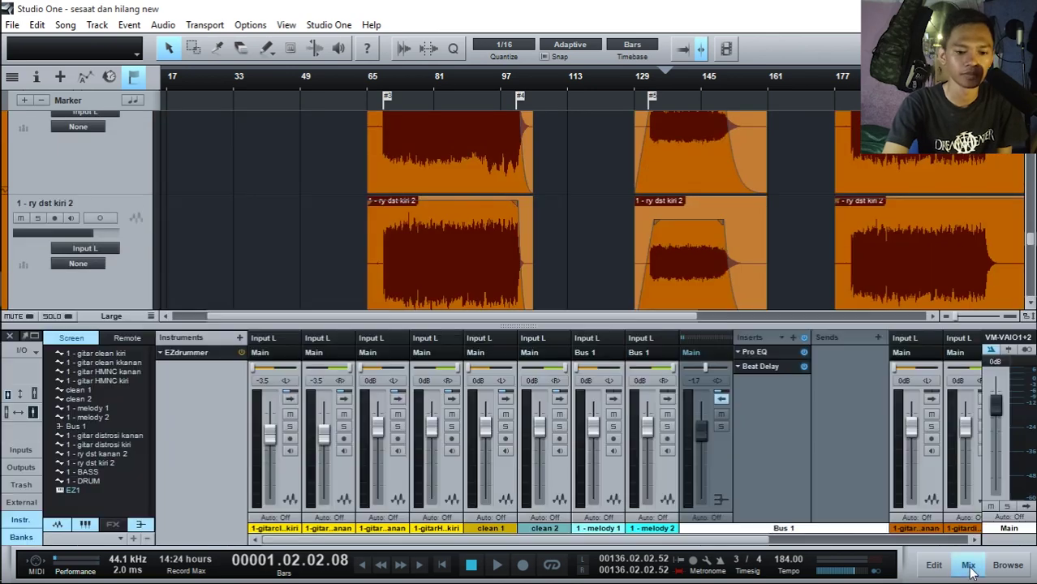
click(34, 336)
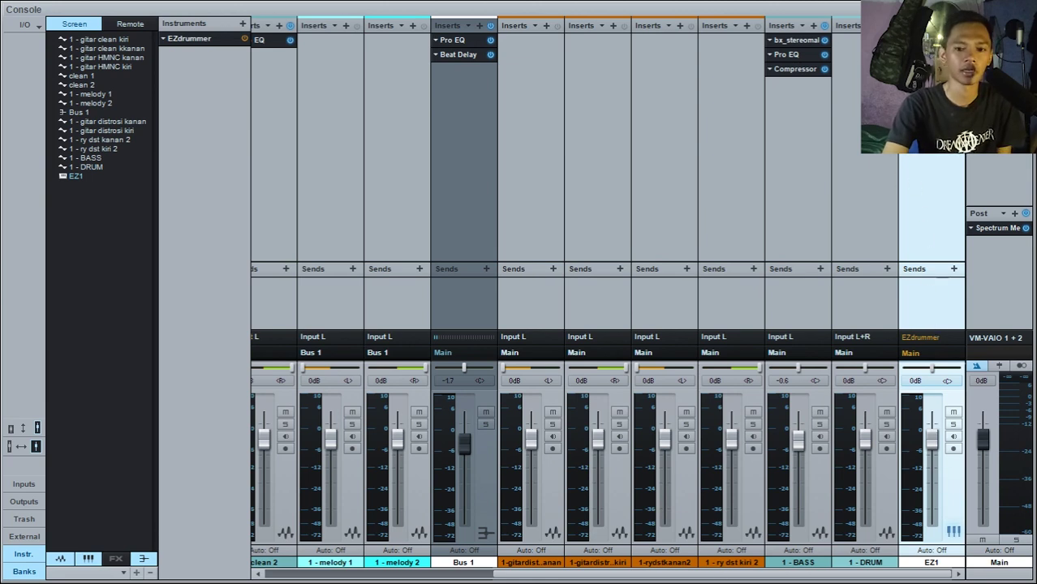
key(r)
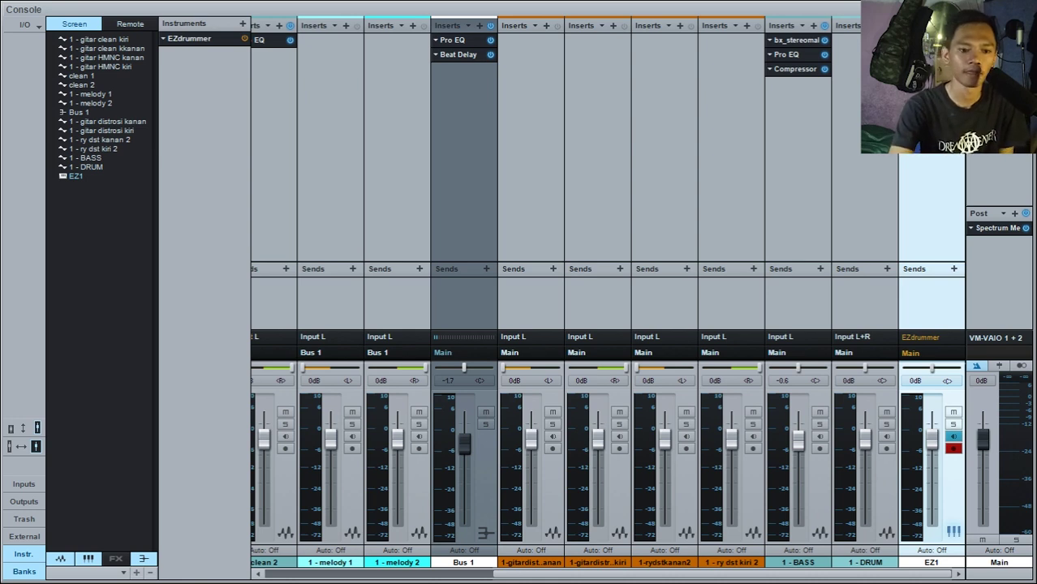
click(860, 160)
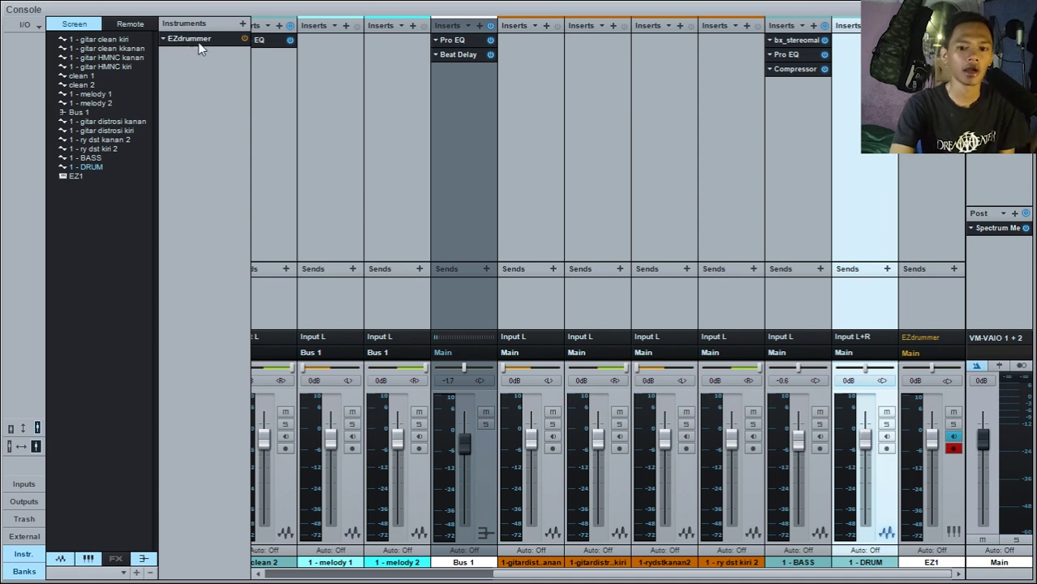
click(926, 154)
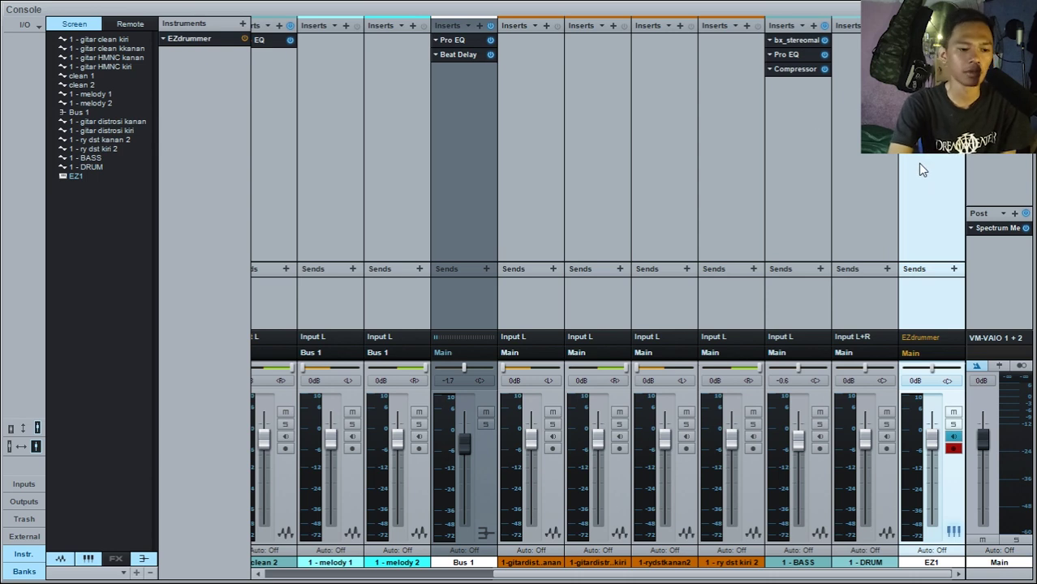
Step: Expand EZdrummer in the console's instrument rack, and switch its EZ2 and EZ3 outputs on and off again
right_click(185, 41)
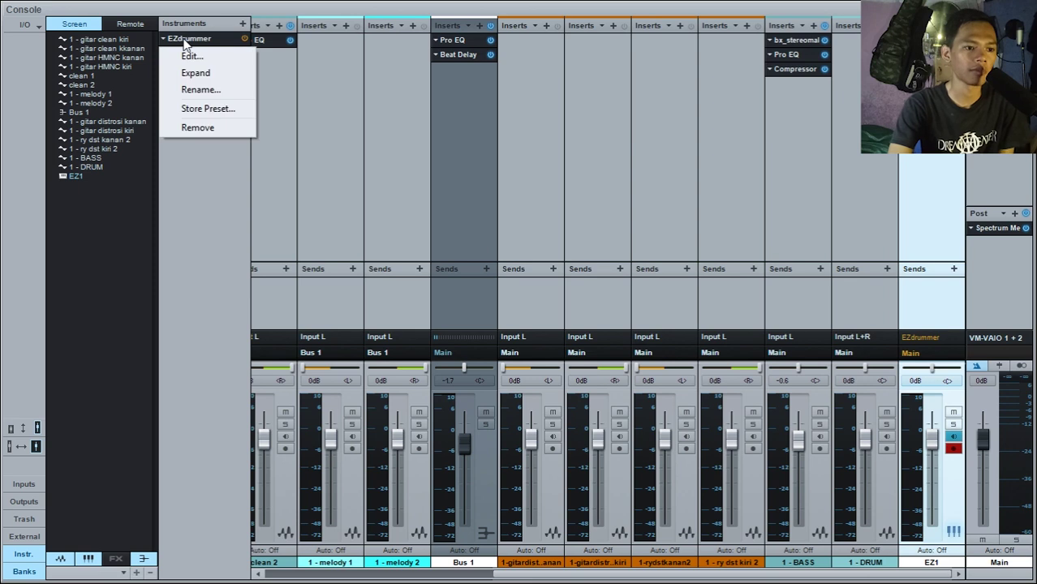
click(204, 74)
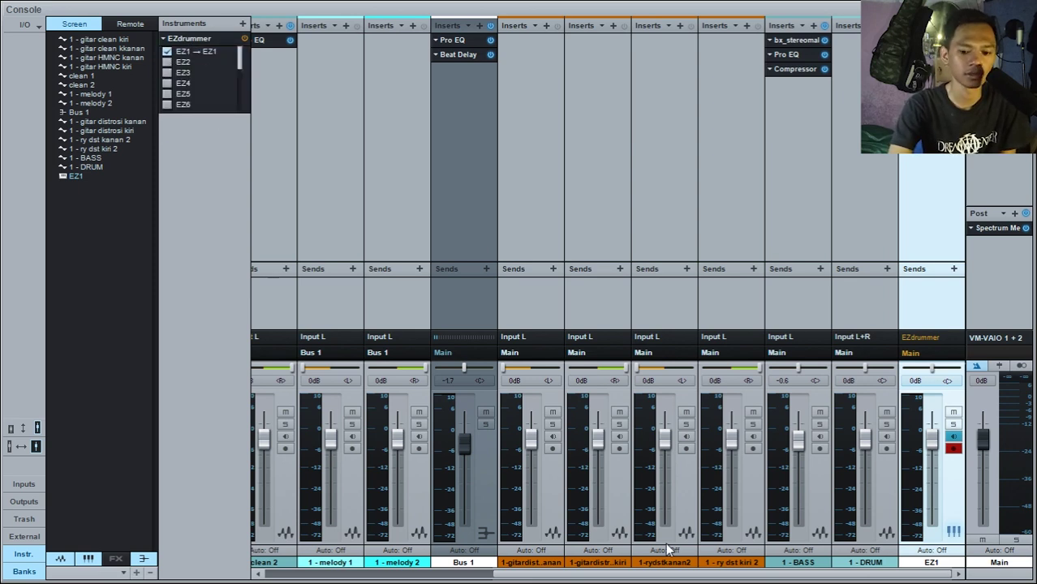
click(167, 62)
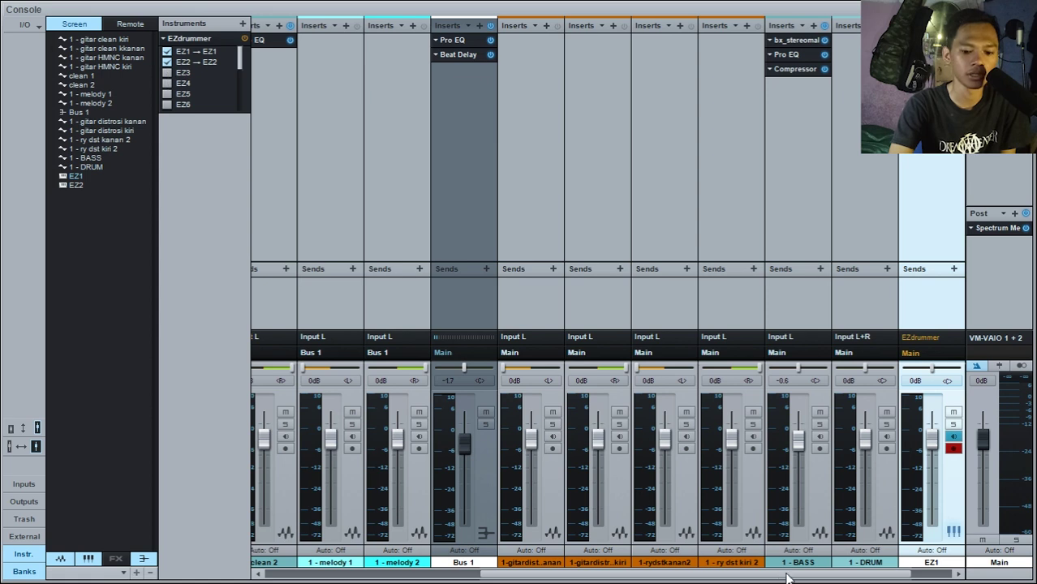
drag(786, 576, 907, 574)
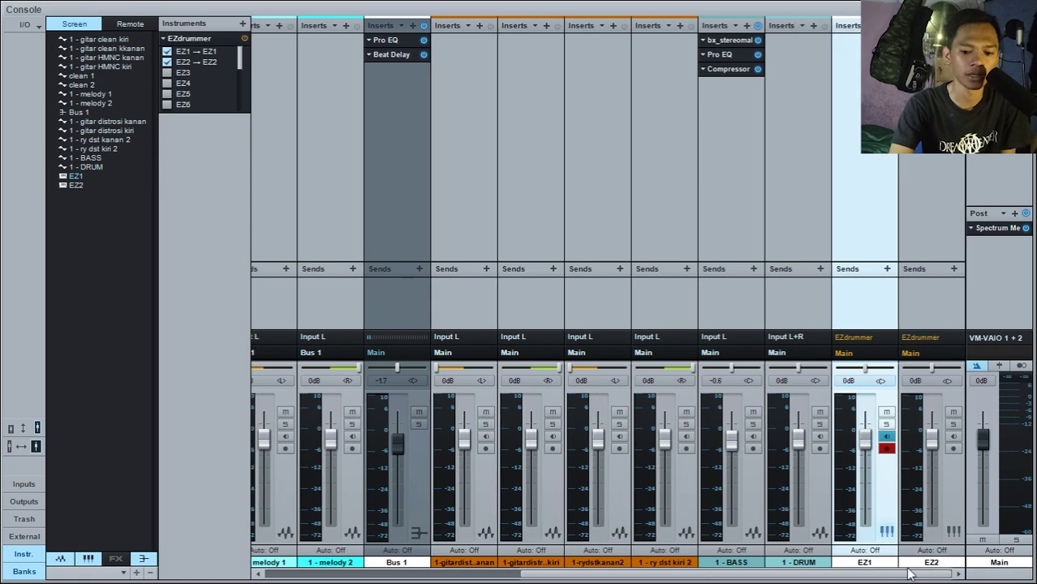
click(167, 73)
drag(758, 576, 828, 580)
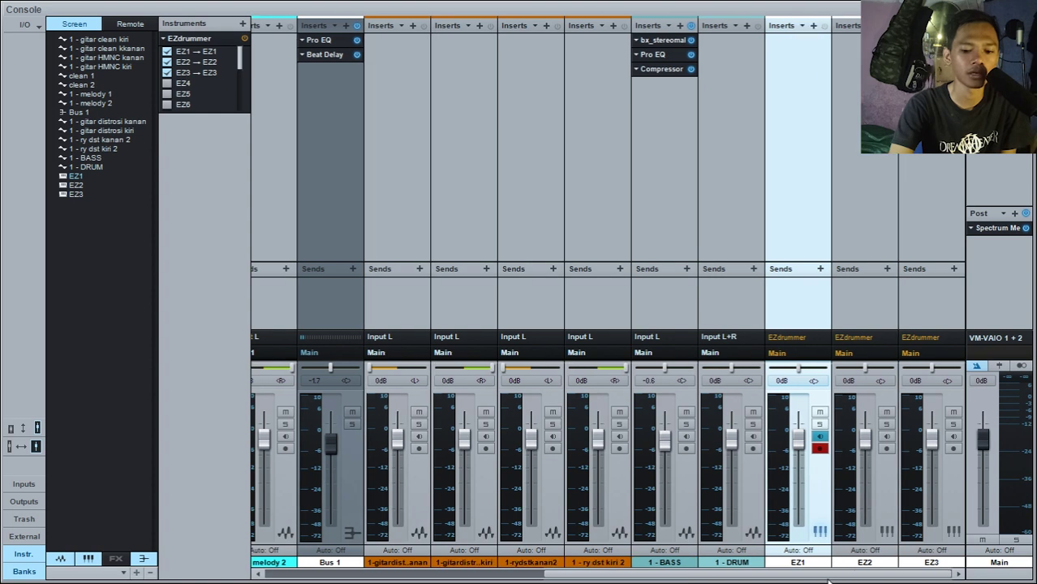
click(167, 73)
click(167, 63)
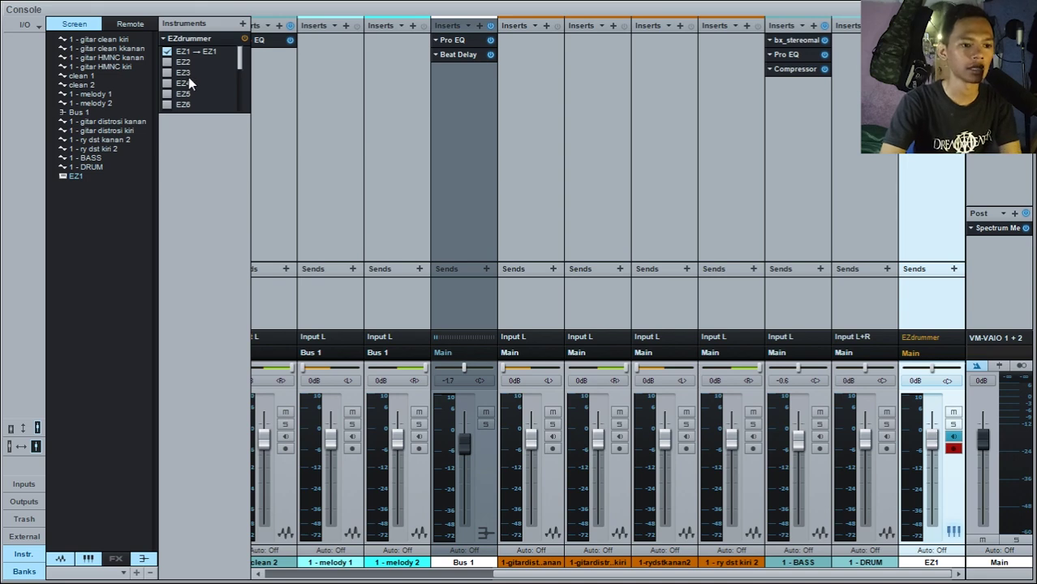
Step: Close the mixer console and remove the strings track from the arrangement
click(1005, 10)
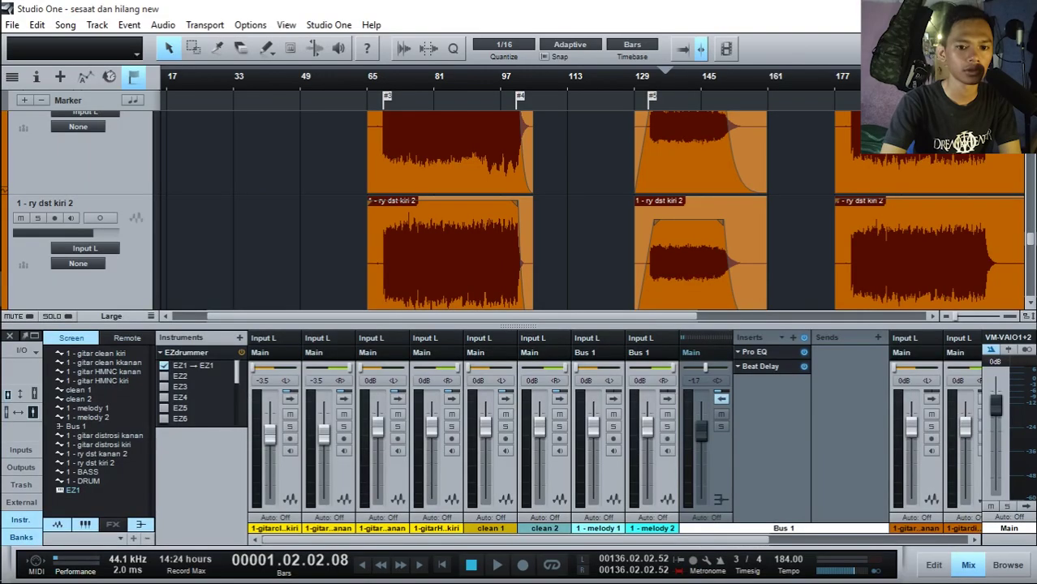
click(14, 337)
scroll(470, 236, down, 6)
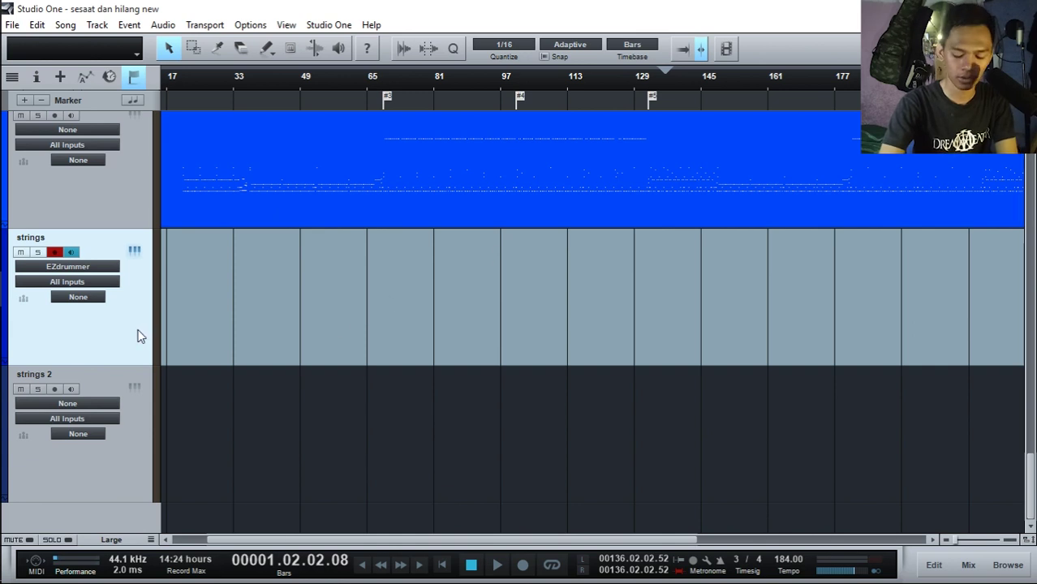
key(shift+t)
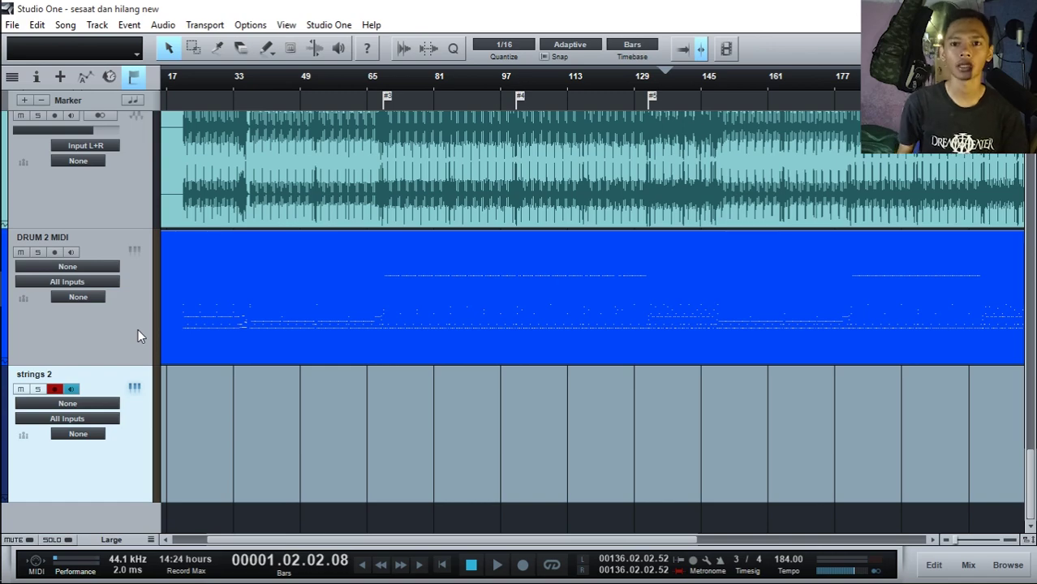
Step: Draw an empty event on the midi drum track with the Paint tool, from about bar 8 to about bar 191
scroll(341, 422, up, 10)
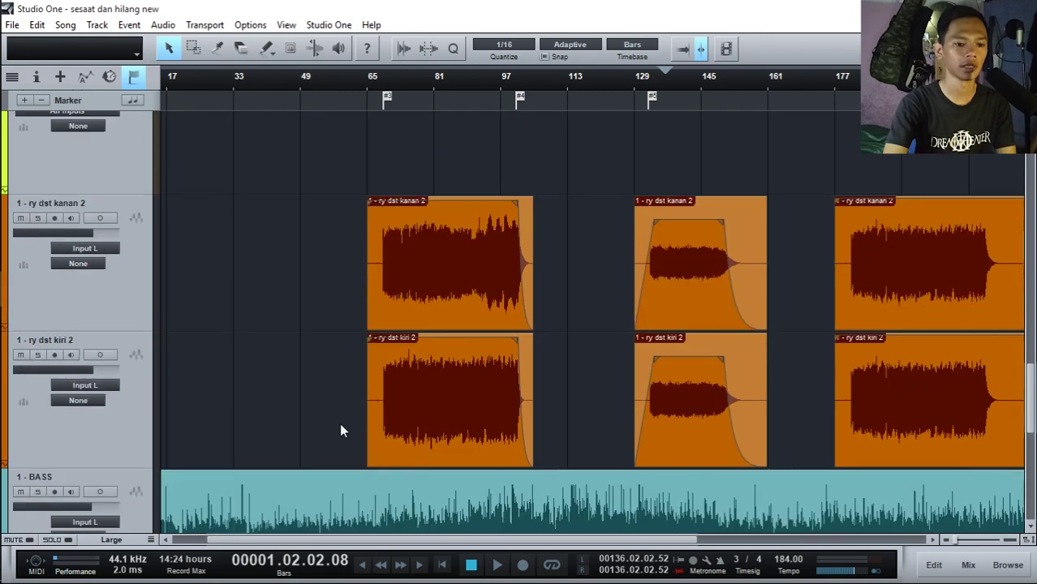
scroll(354, 410, down, 2)
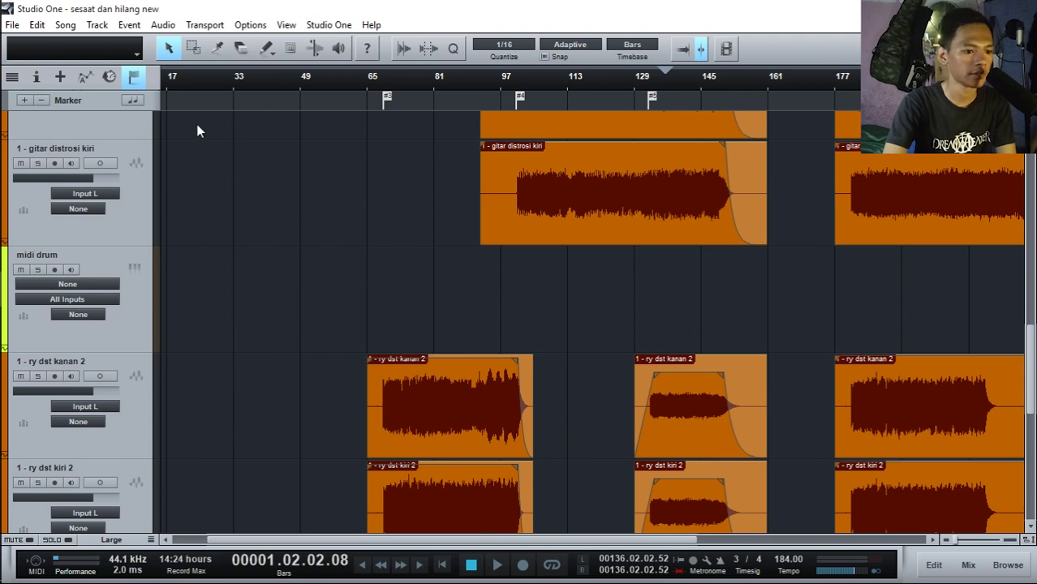
click(268, 49)
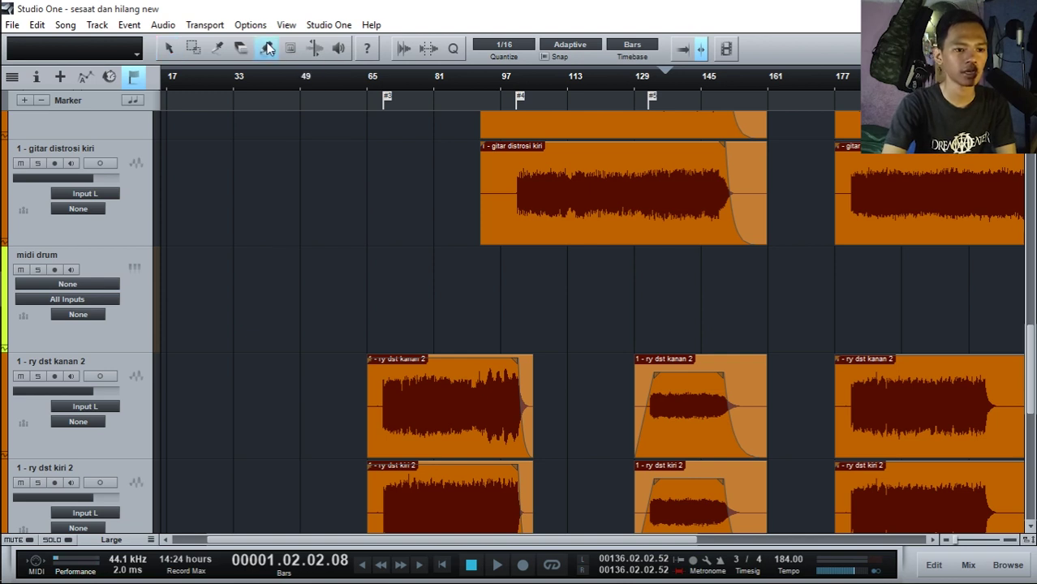
click(170, 49)
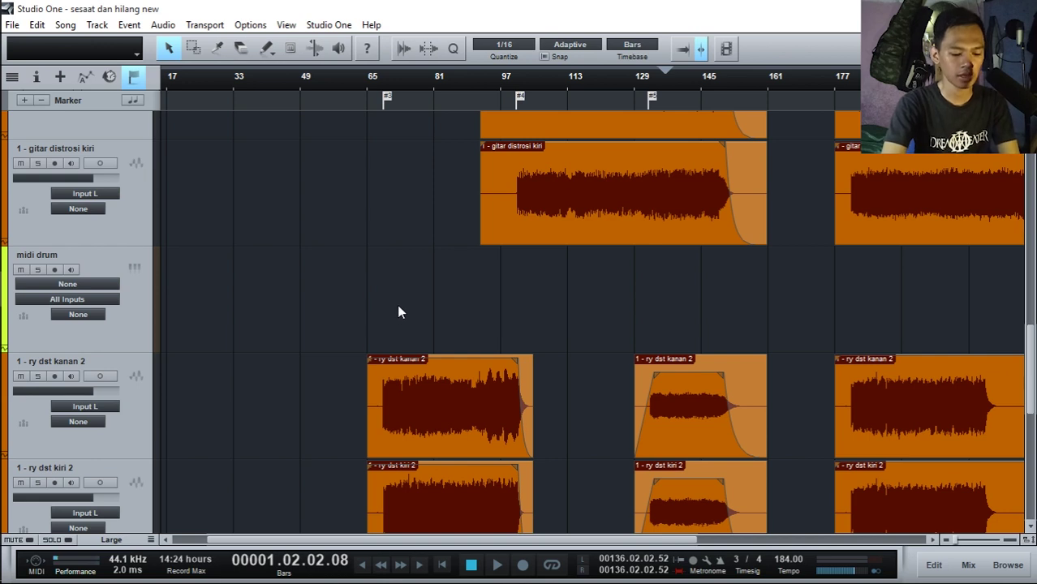
key(5)
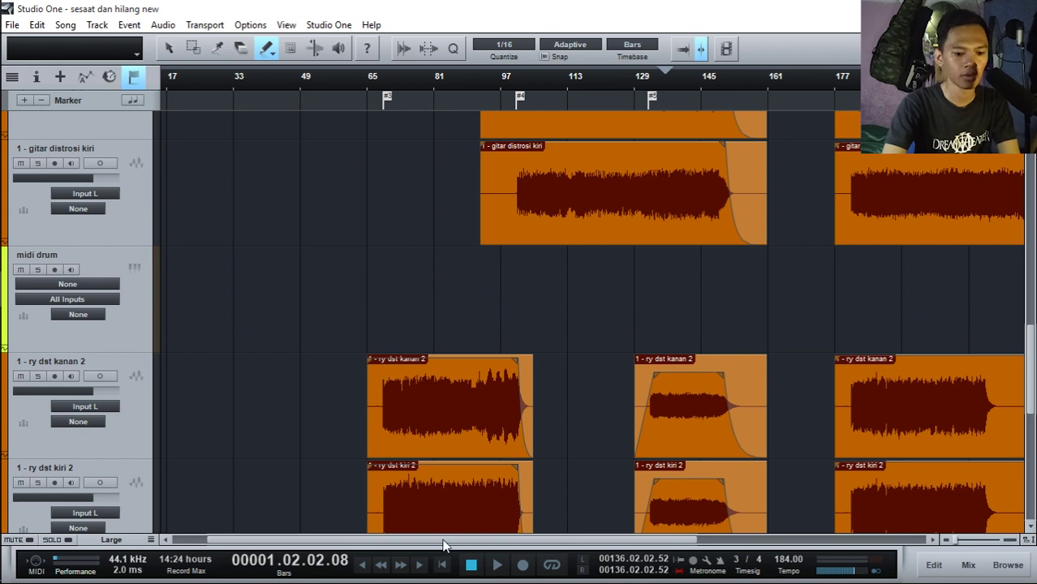
drag(444, 545, 316, 537)
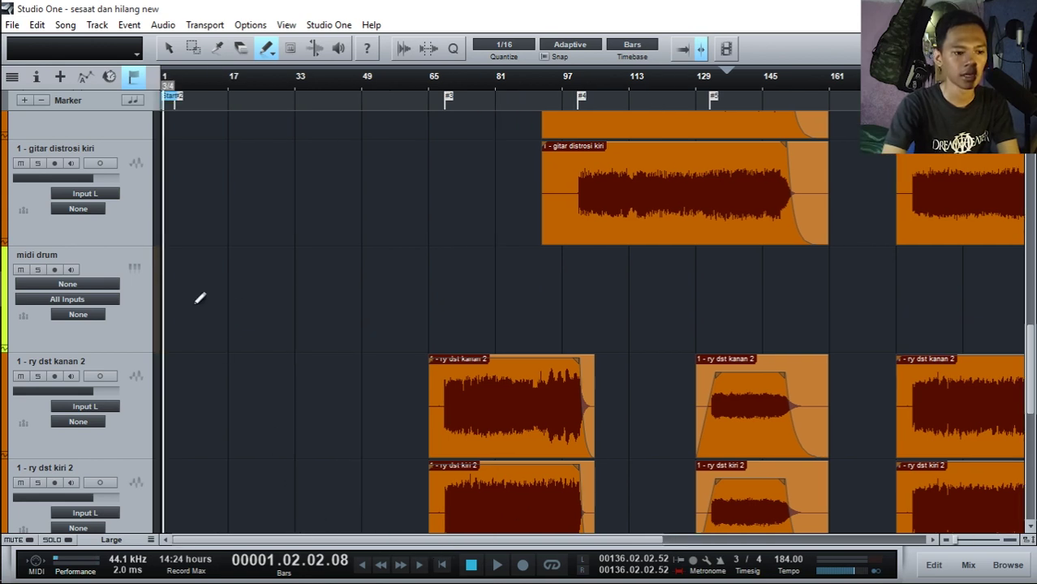
drag(197, 301, 967, 269)
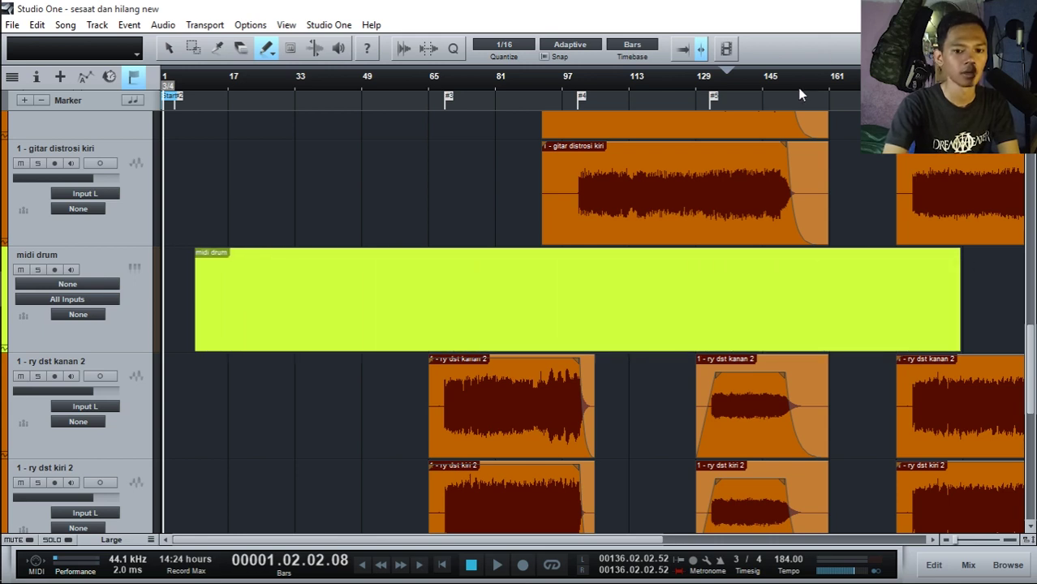
Step: Move the midi drum event to the start of the song, and extend its end to about bar 308
key(w)
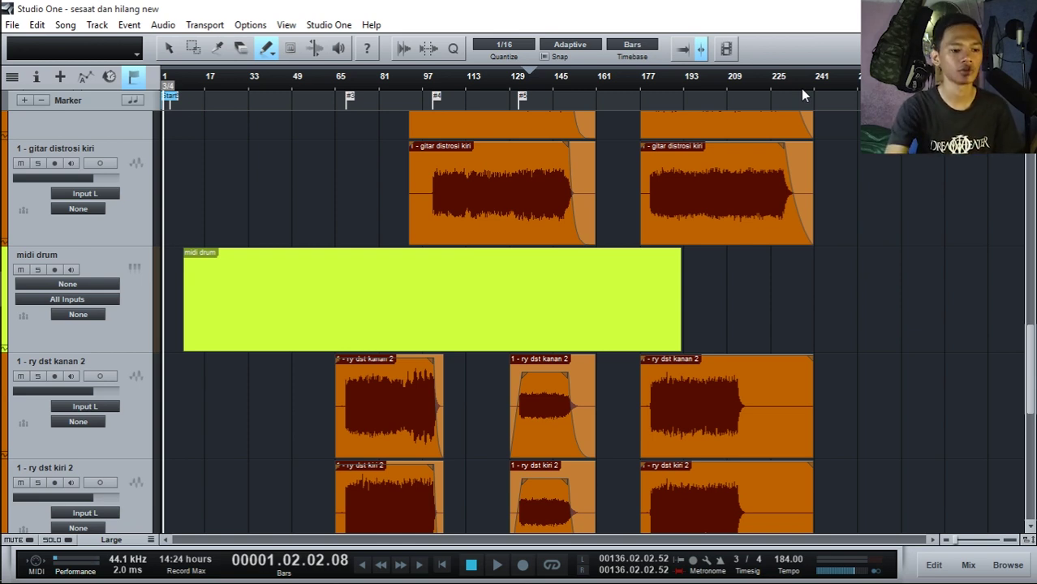
key(1)
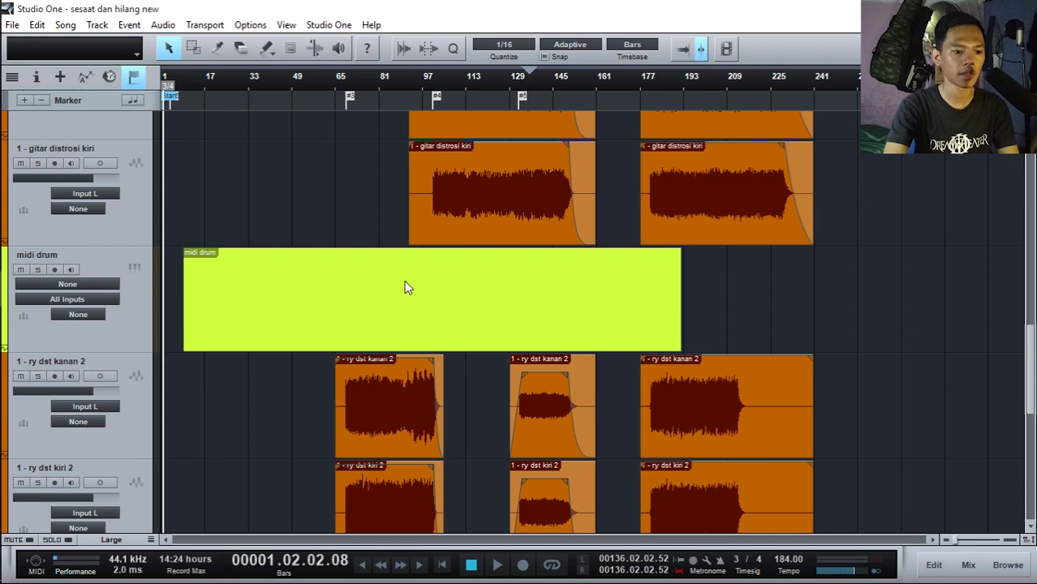
drag(403, 285, 370, 294)
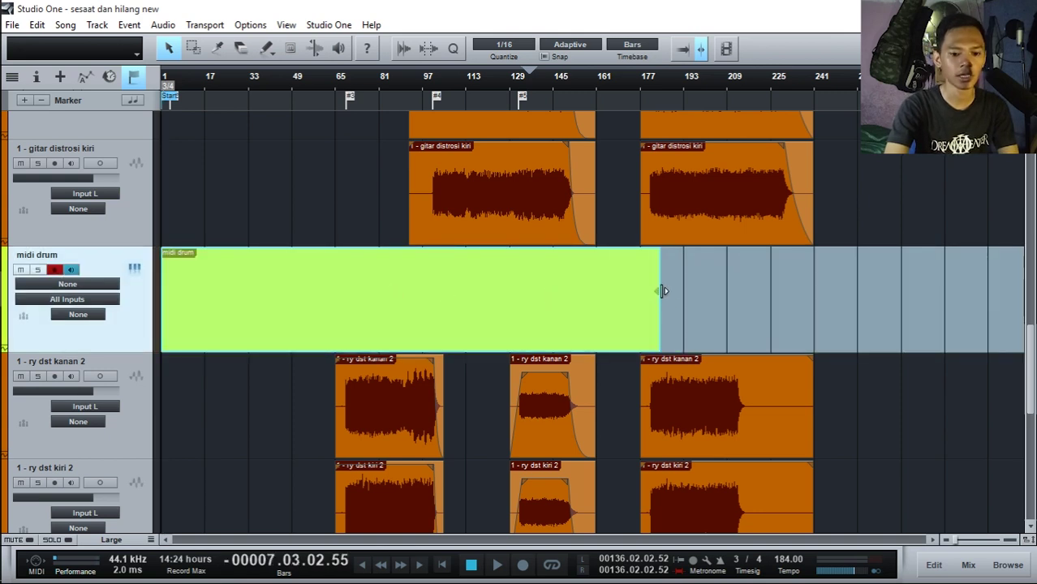
drag(658, 293, 997, 276)
click(971, 434)
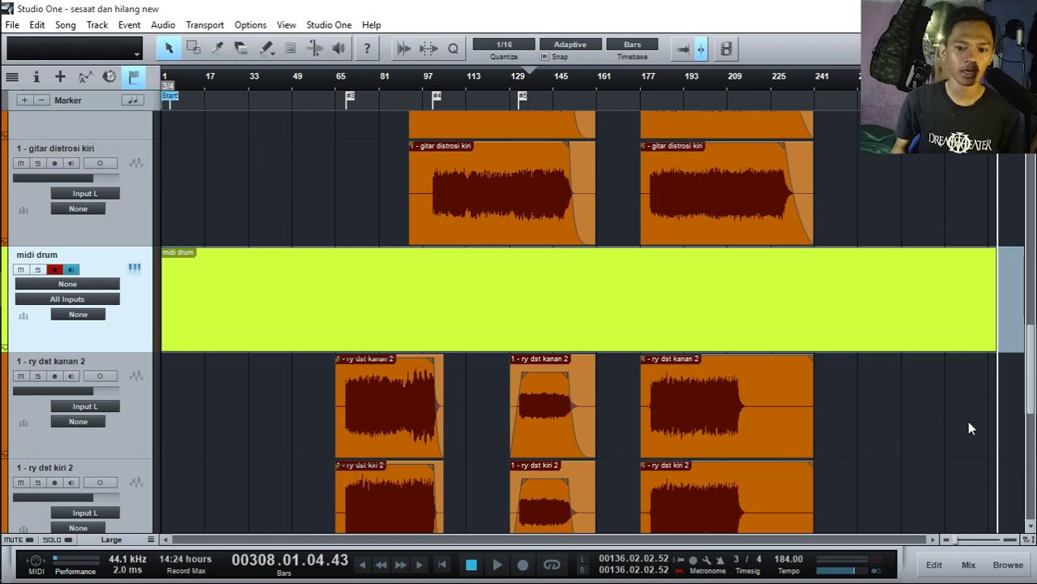
click(886, 401)
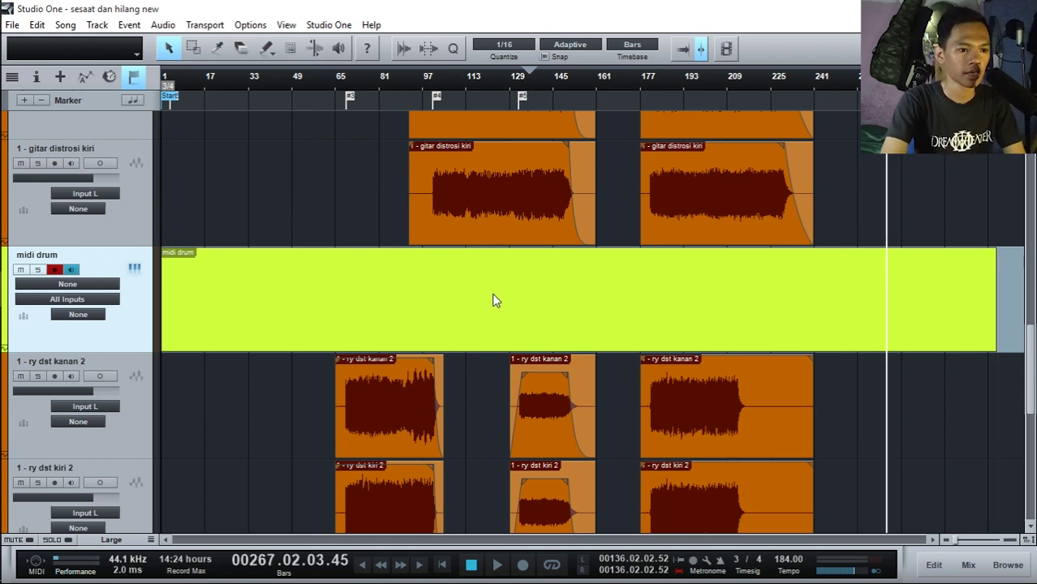
Step: Open the midi drum event in the note editor
double_click(493, 300)
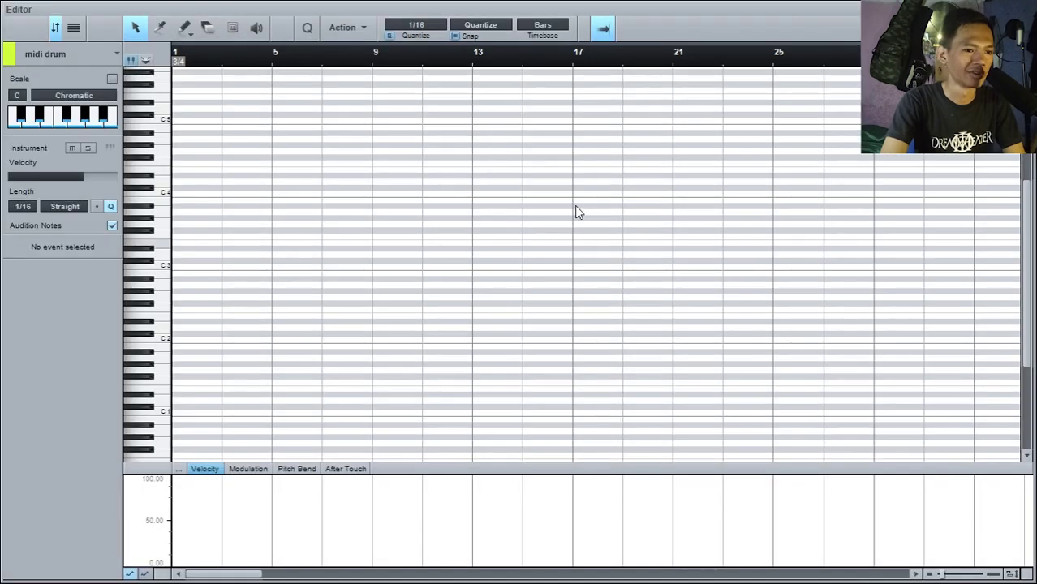
scroll(611, 61, down, 7)
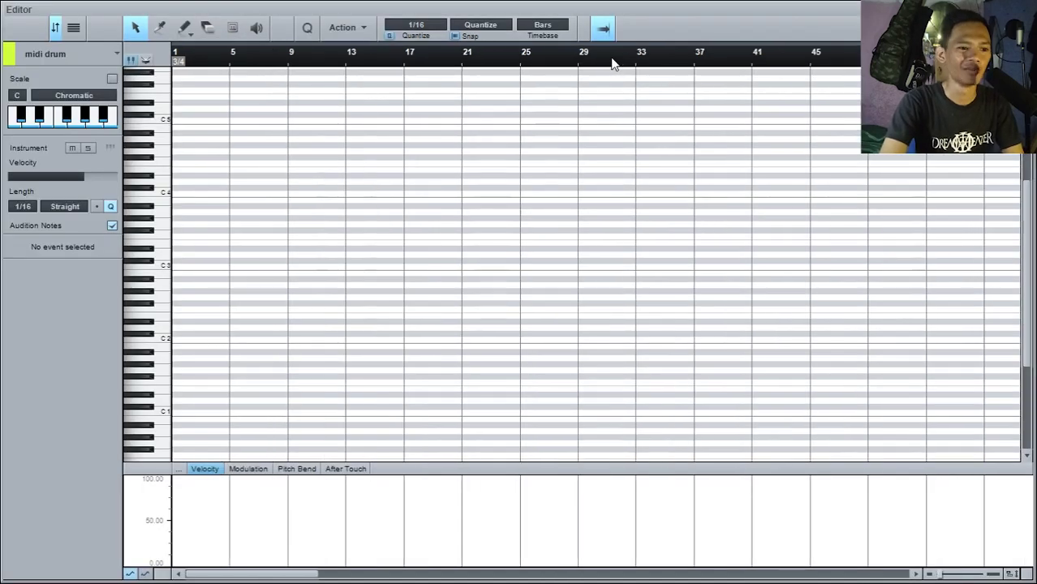
scroll(586, 59, down, 2)
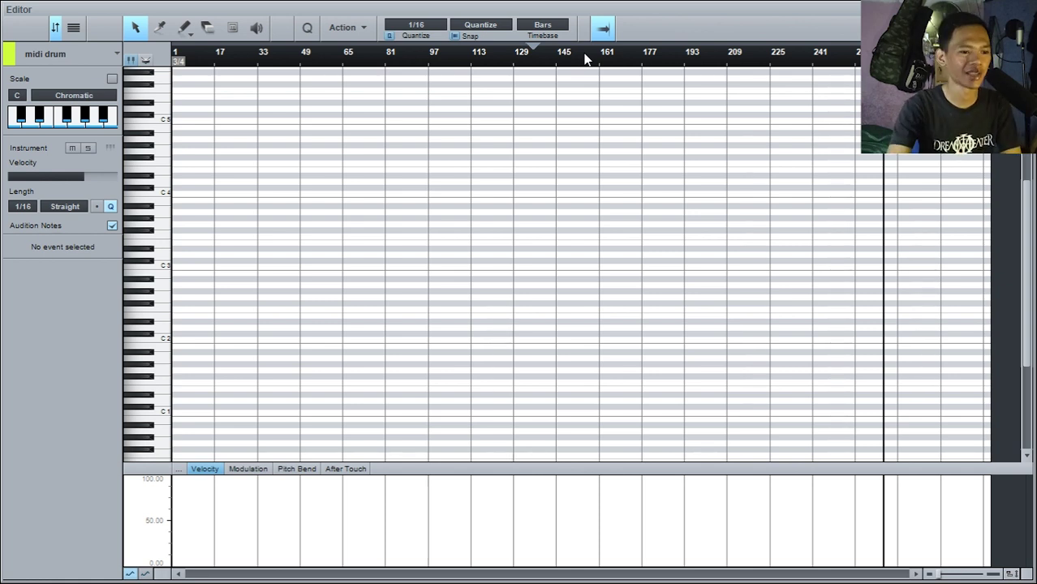
key(comma)
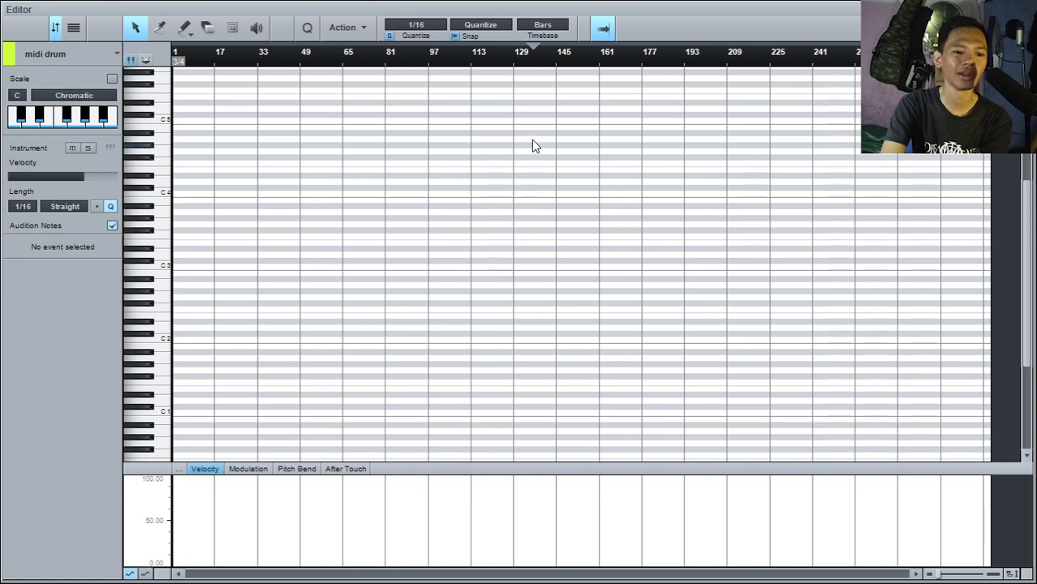
scroll(327, 62, up, 3)
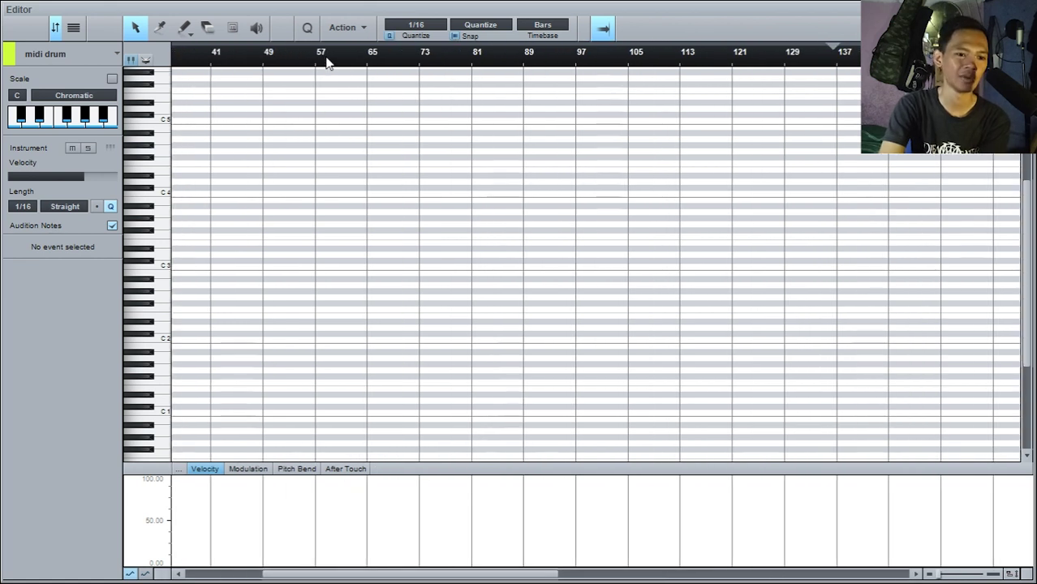
scroll(328, 61, up, 2)
key(comma)
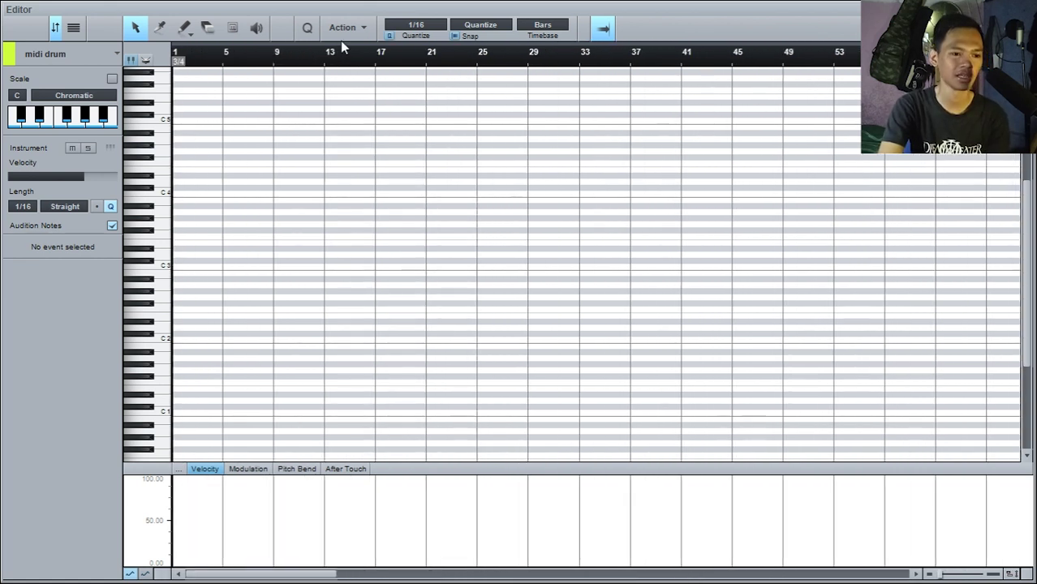
scroll(280, 66, up, 2)
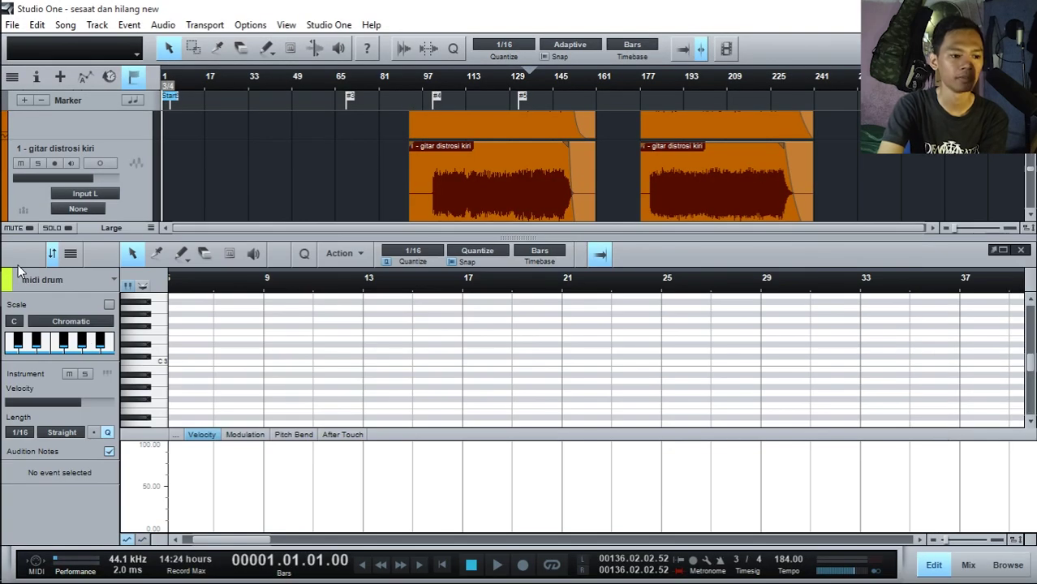
Step: Close the midi drum note editor and mark a loop range in the arrangement from about bar 36 to about bar 74
click(1020, 251)
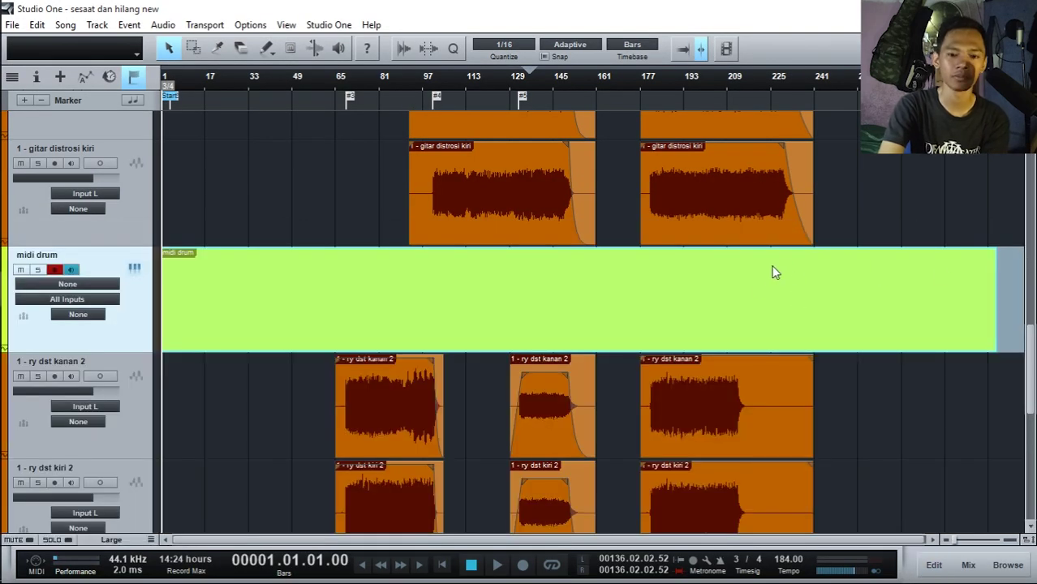
scroll(474, 210, down, 1)
scroll(435, 209, up, 6)
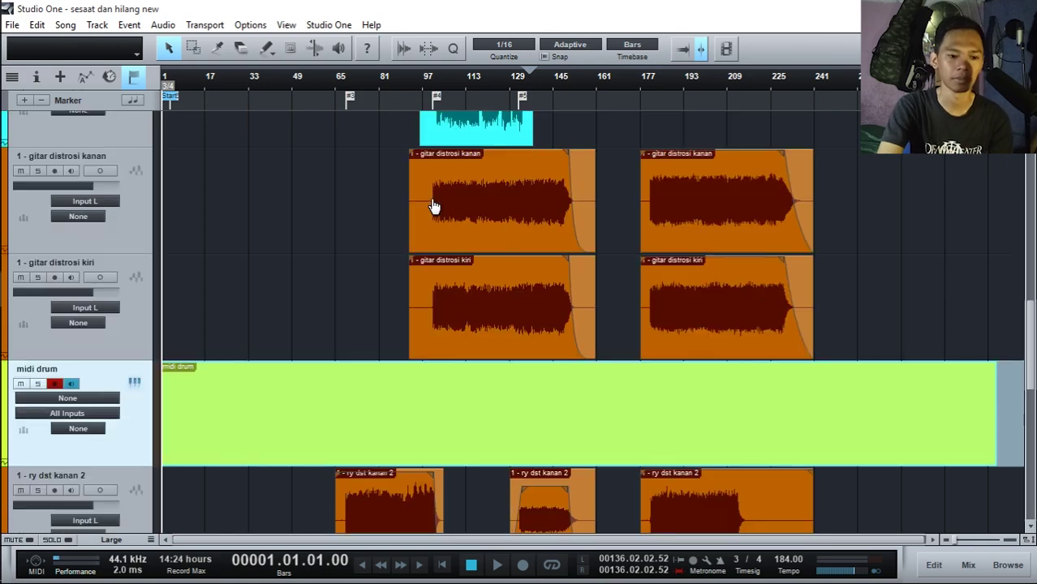
scroll(431, 199, up, 11)
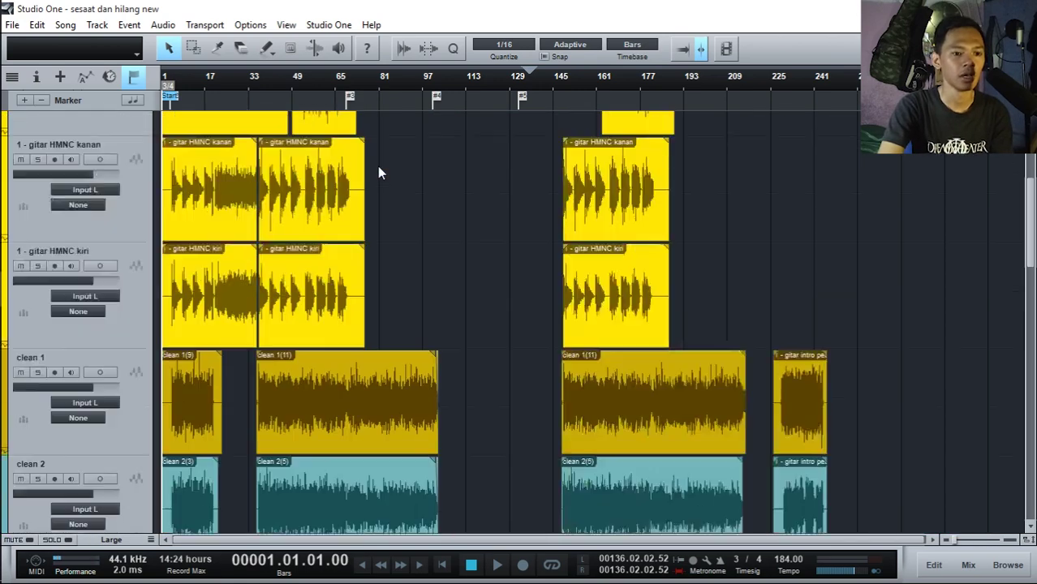
drag(257, 77, 218, 87)
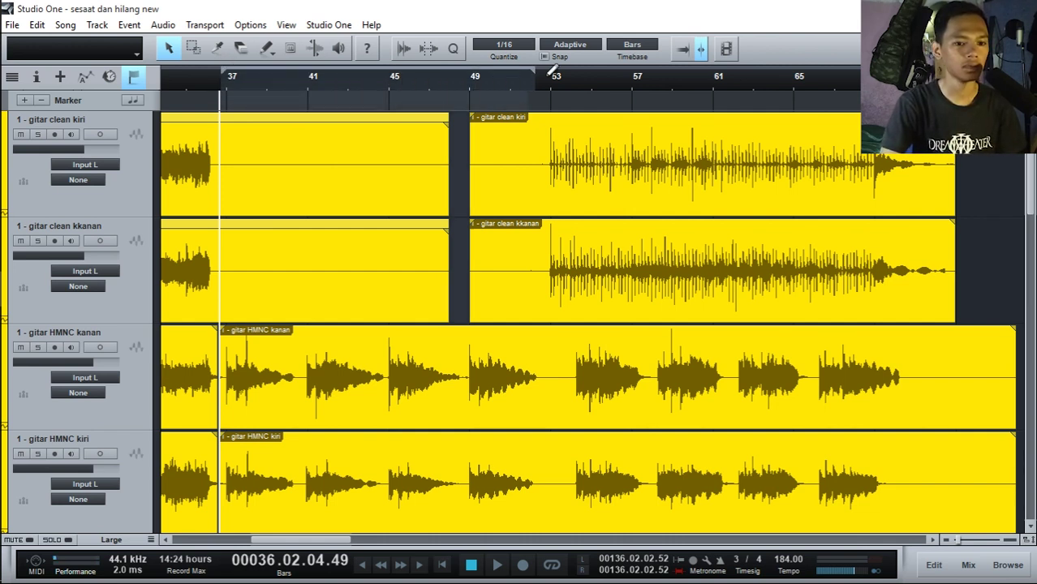
drag(902, 79, 910, 80)
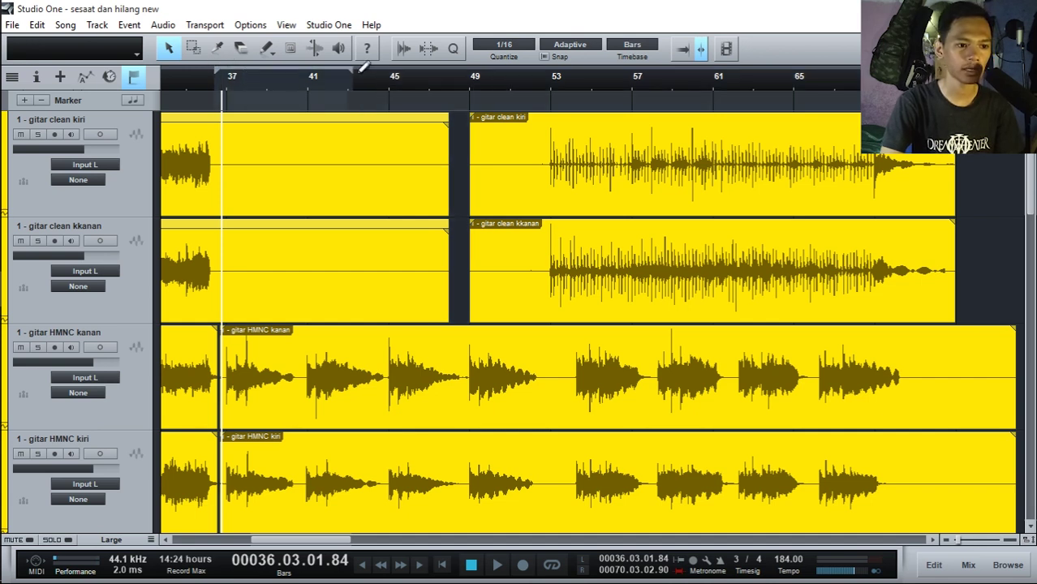
drag(944, 75, 988, 75)
Step: Move the loop start to 36.02.04.99, where the second gitar HMNC clips begin, and add a marker at about the same position
scroll(223, 86, up, 10)
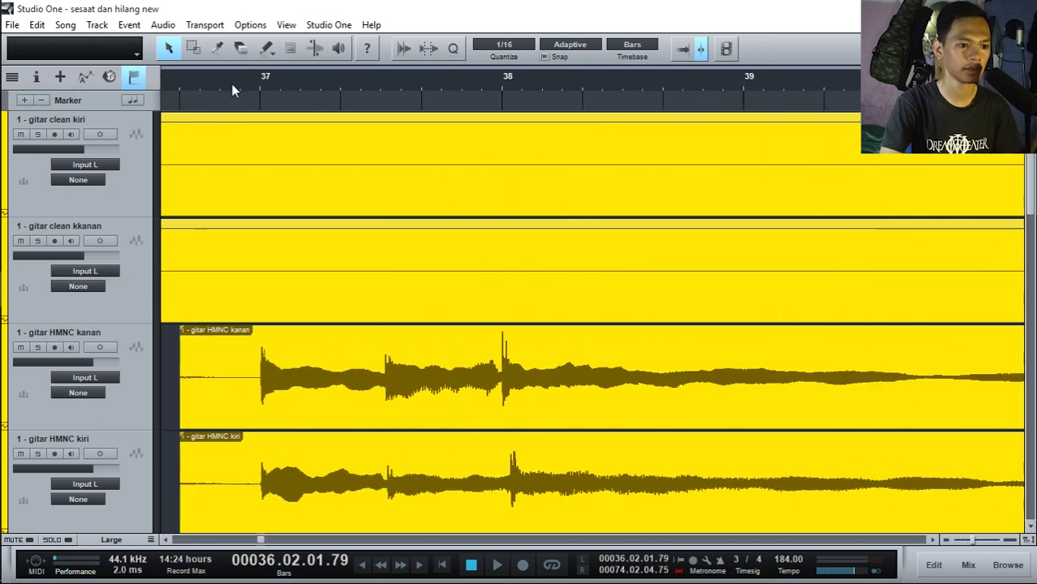
scroll(305, 95, left, 4)
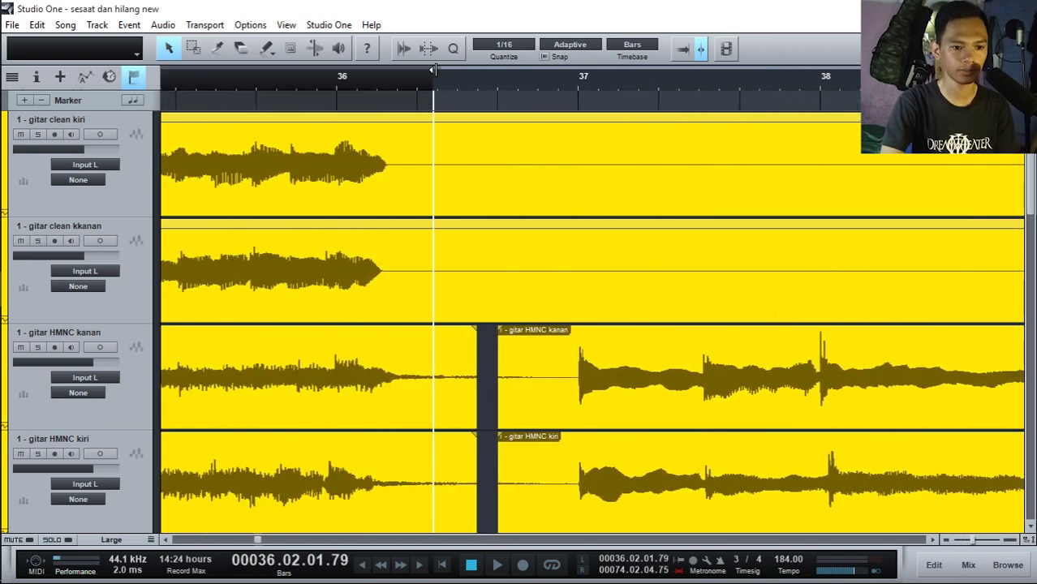
drag(435, 70, 493, 75)
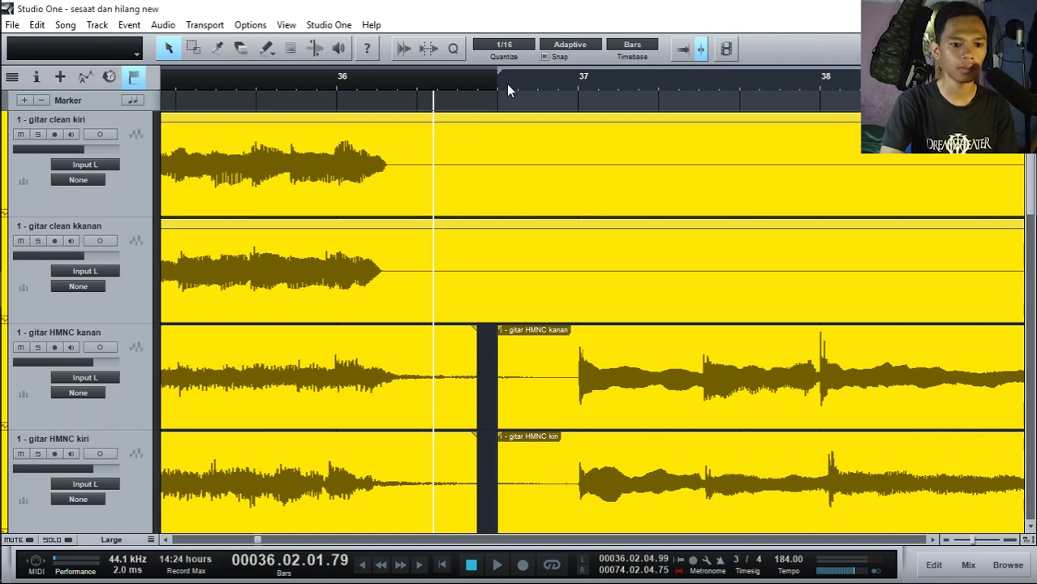
click(496, 86)
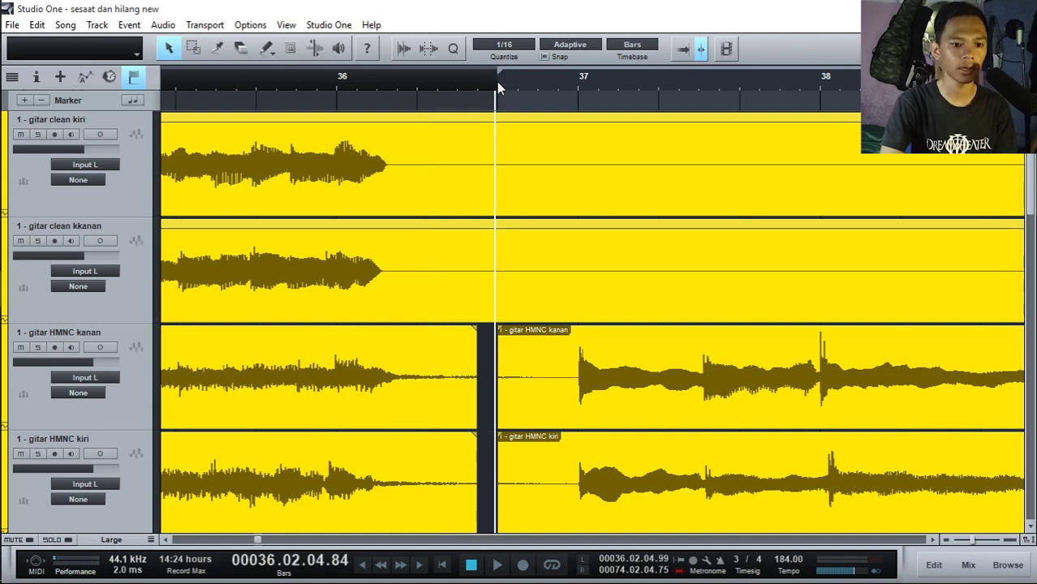
click(26, 100)
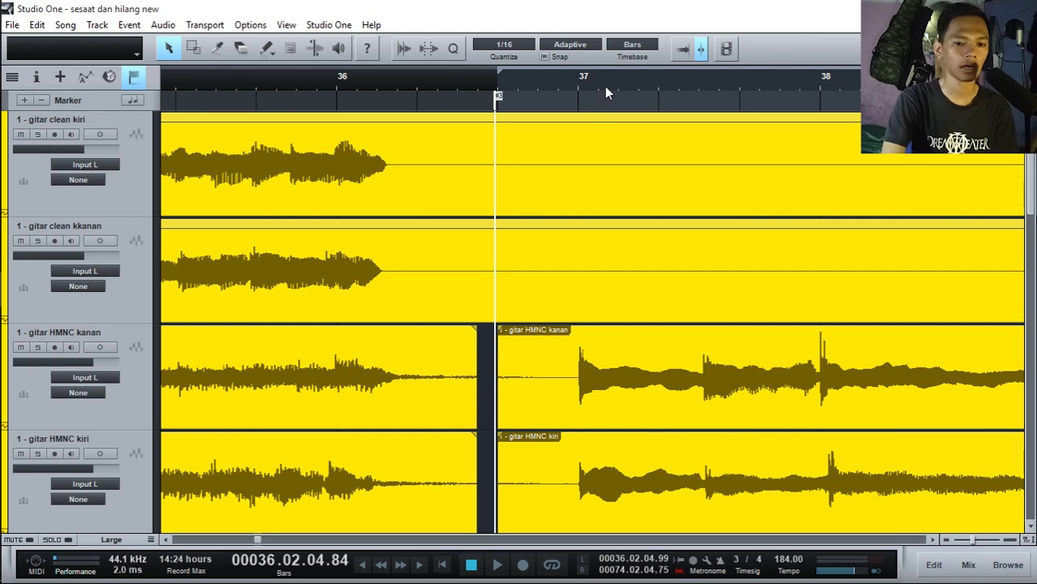
scroll(607, 86, down, 4)
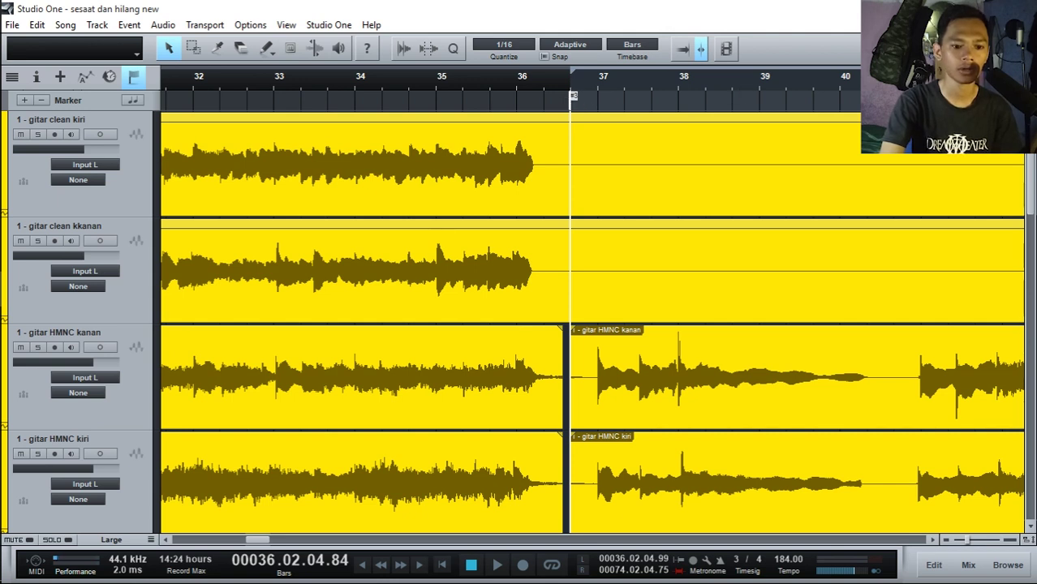
right_click(575, 97)
click(576, 93)
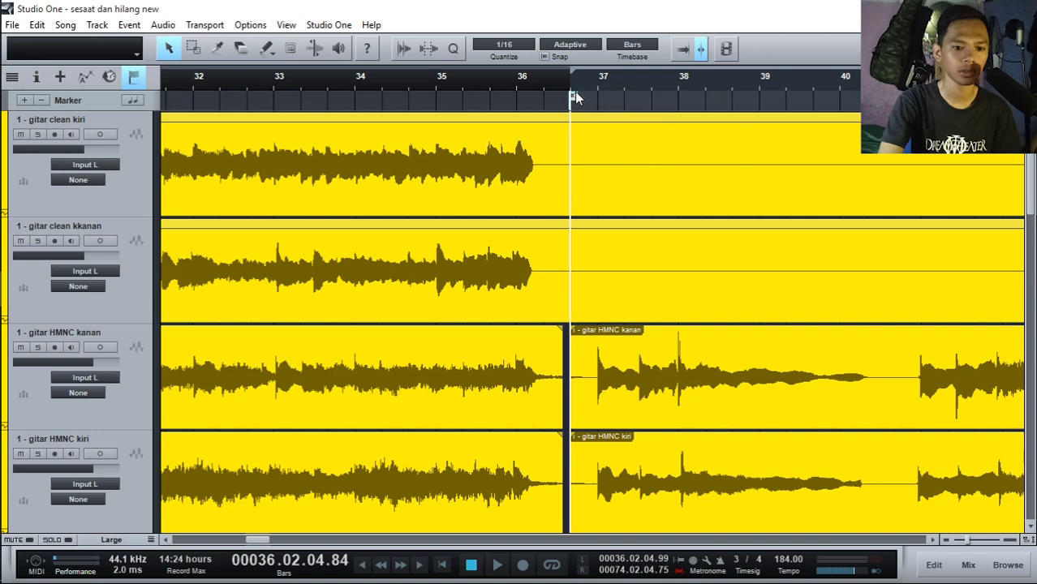
double_click(575, 93)
click(605, 261)
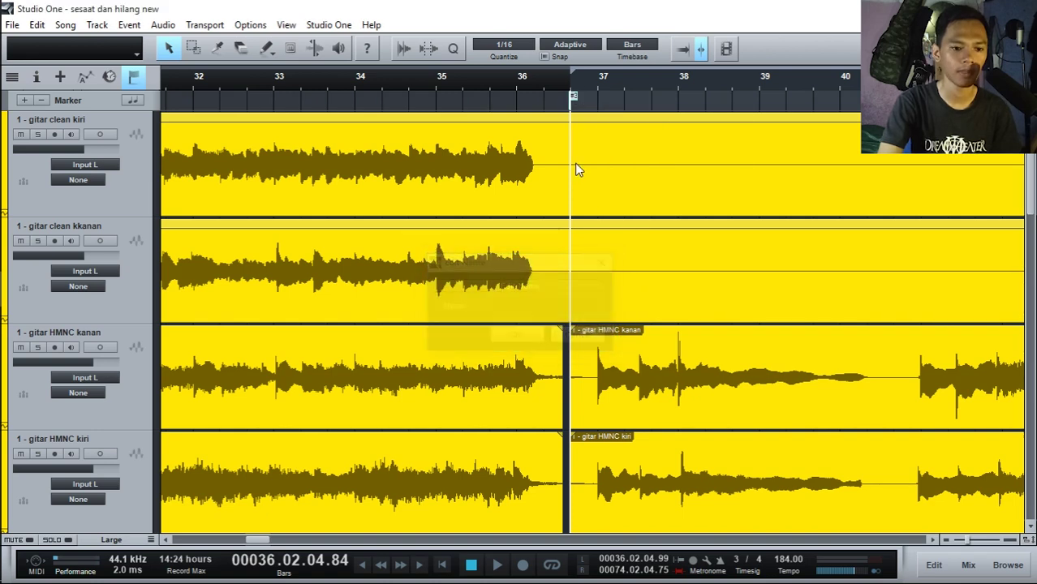
Step: Return the playhead to the song start and jump forward through markers #2 and #3
scroll(498, 83, down, 4)
scroll(497, 83, down, 2)
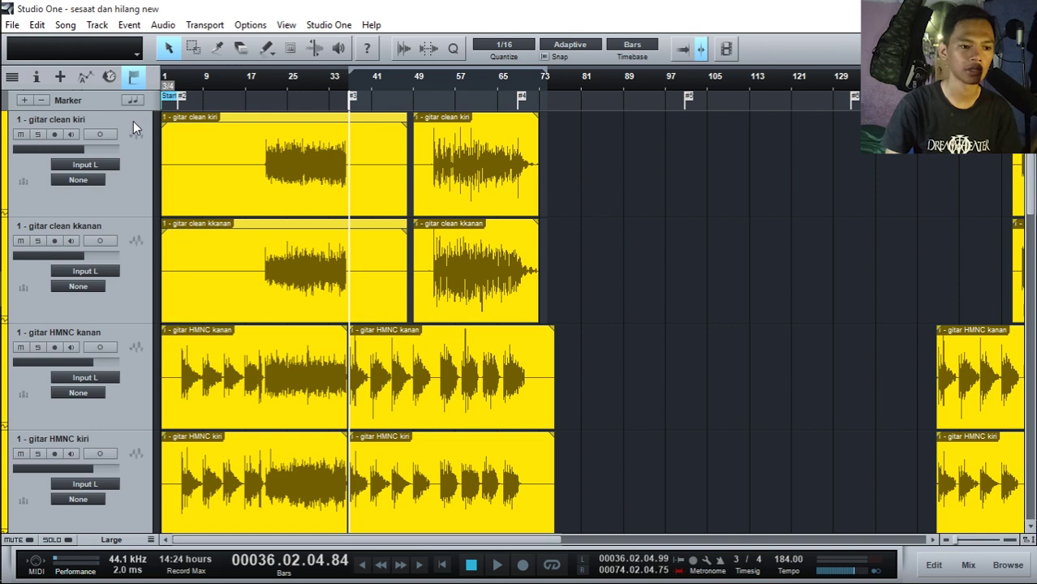
key(Home)
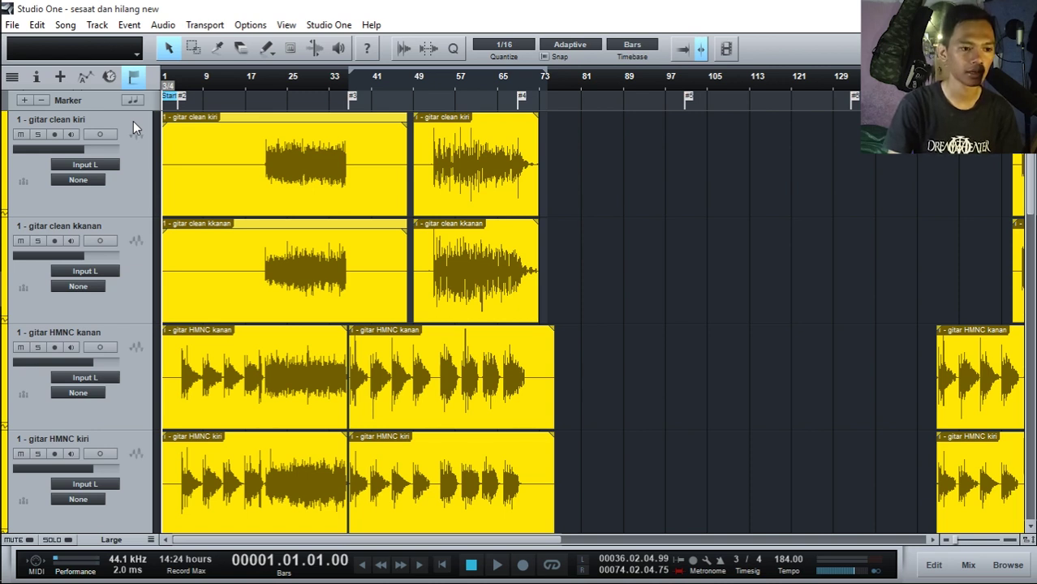
key(shift+n)
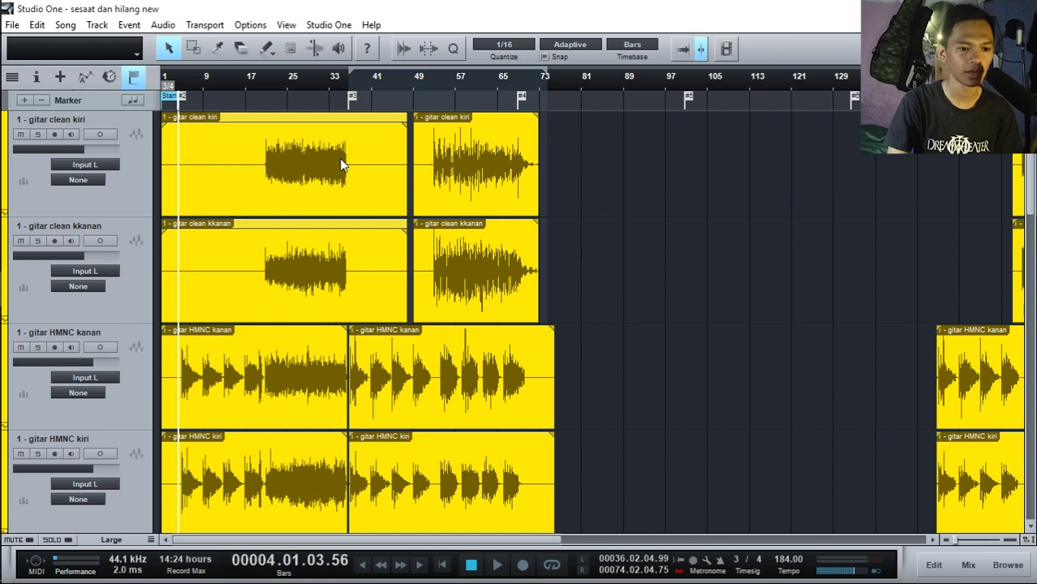
key(shift+n)
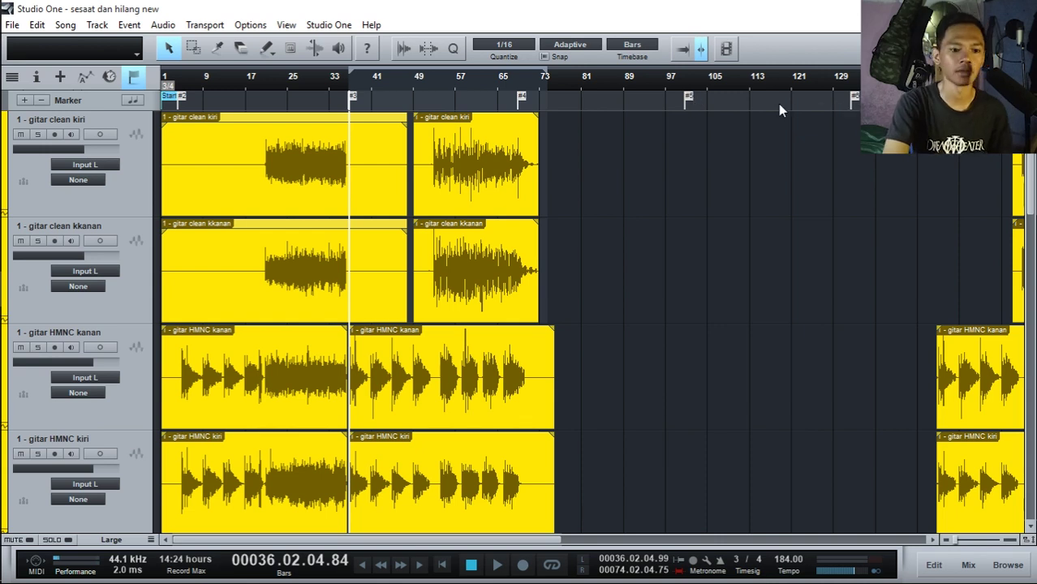
Step: Place the playhead at about bar 39 and turn on looping for the marked range
scroll(527, 121, up, 1)
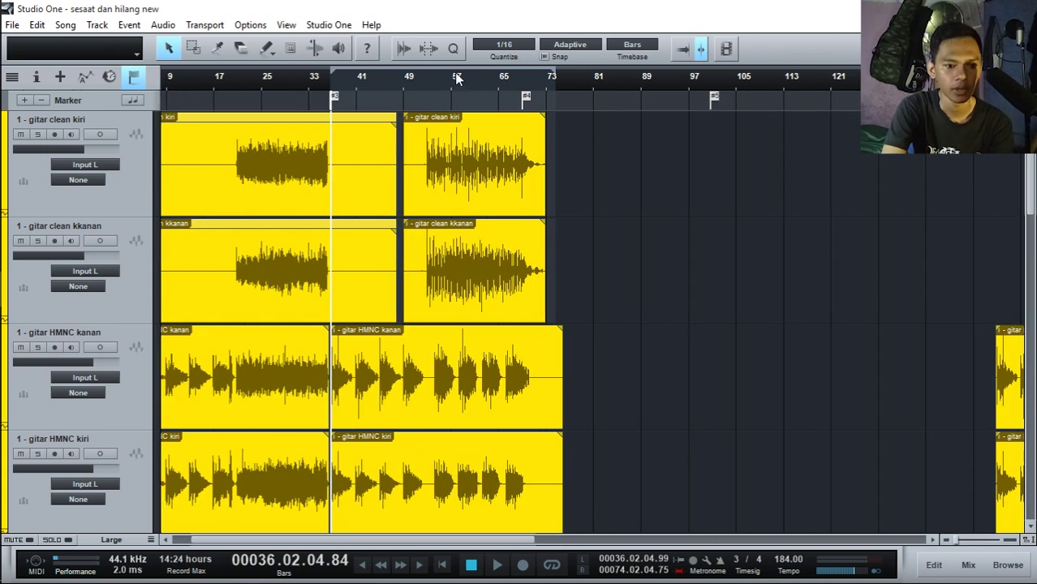
click(455, 81)
click(284, 83)
click(345, 75)
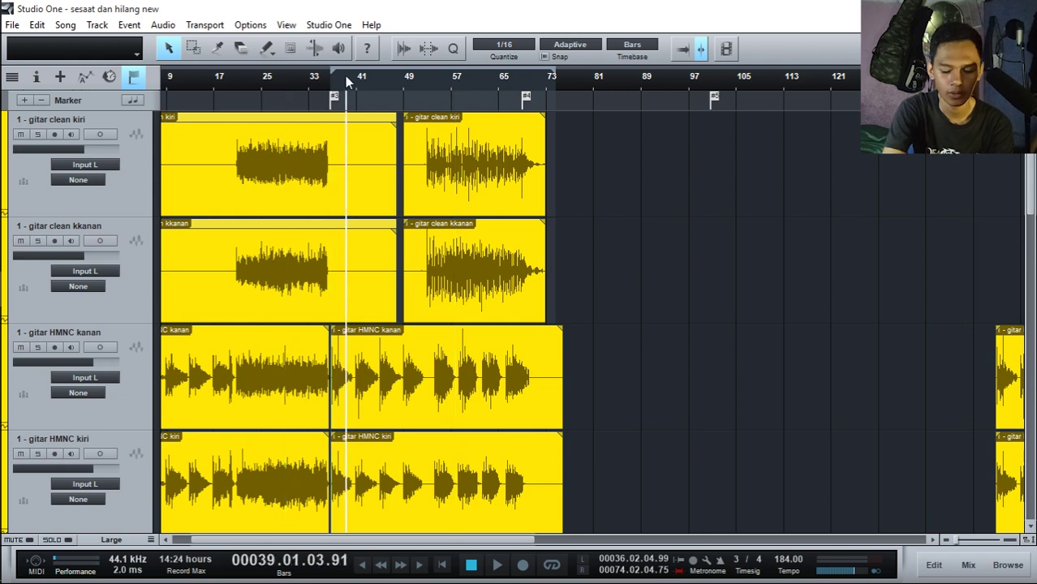
key(KP_Divide)
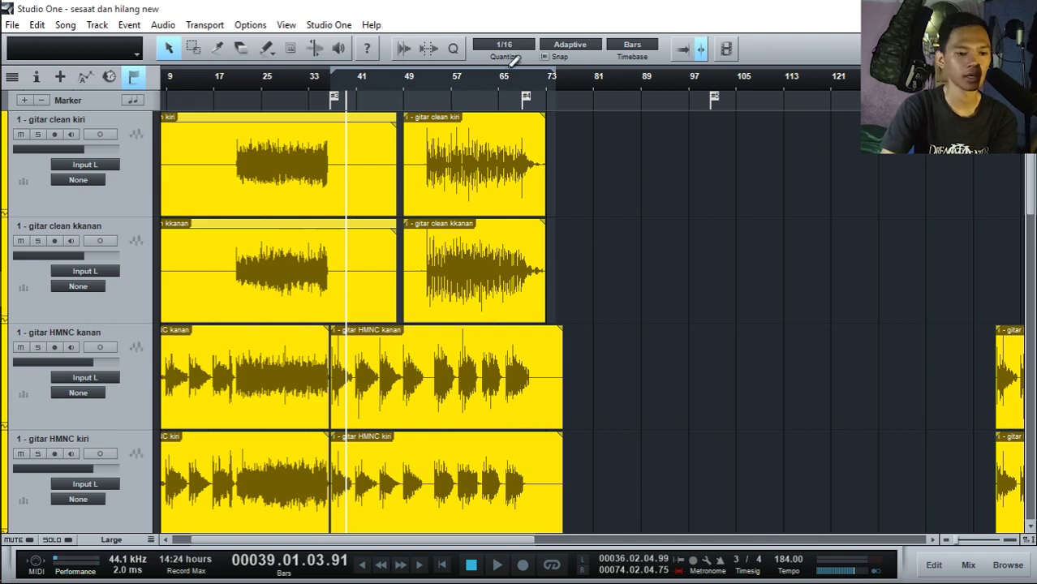
key(KP_Divide)
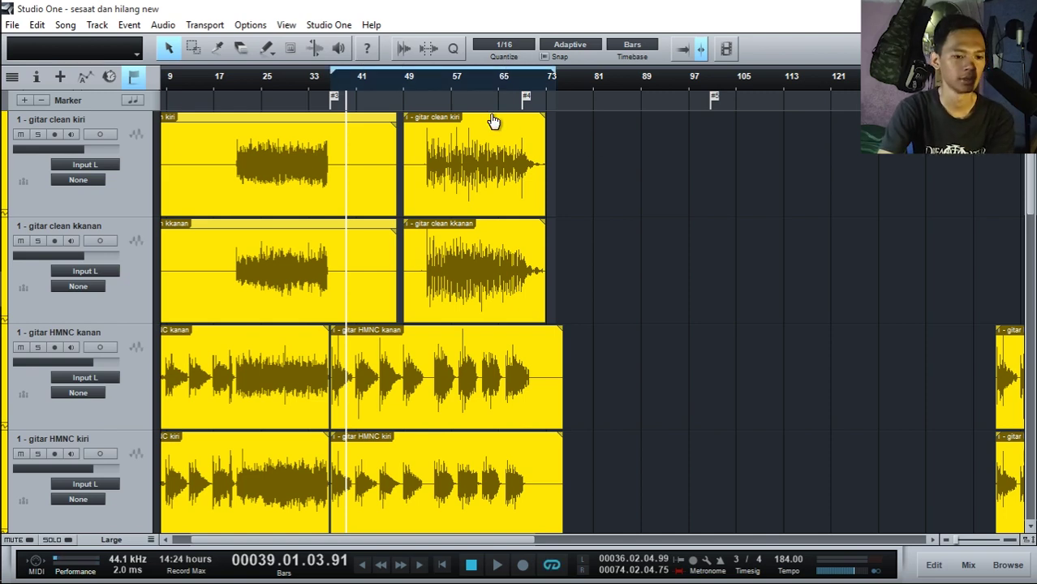
Step: Reopen the midi drum event in the note editor and expand the editor into its own large window
scroll(640, 205, down, 3)
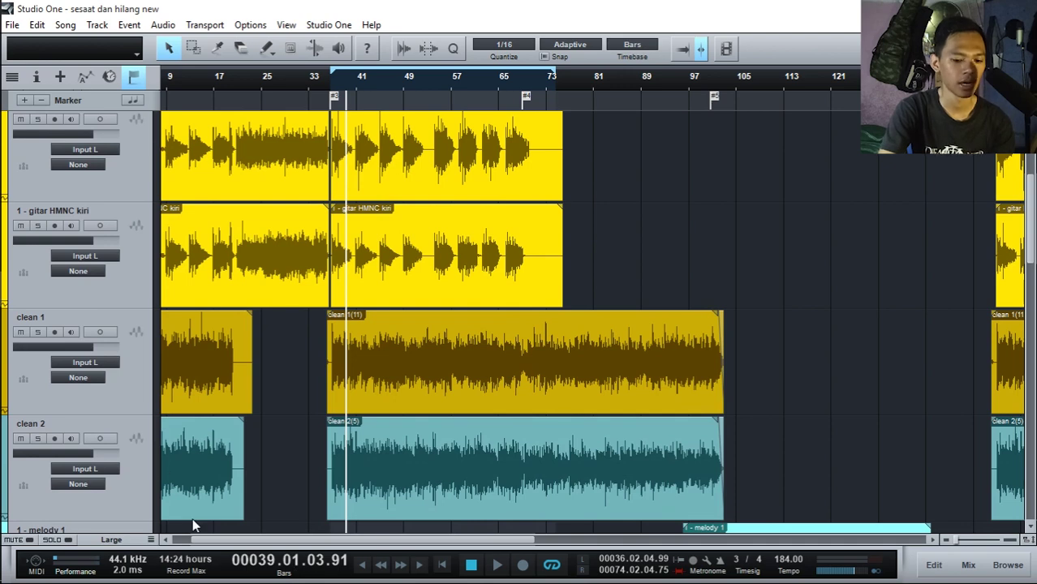
scroll(402, 532, down, 3)
scroll(403, 535, down, 4)
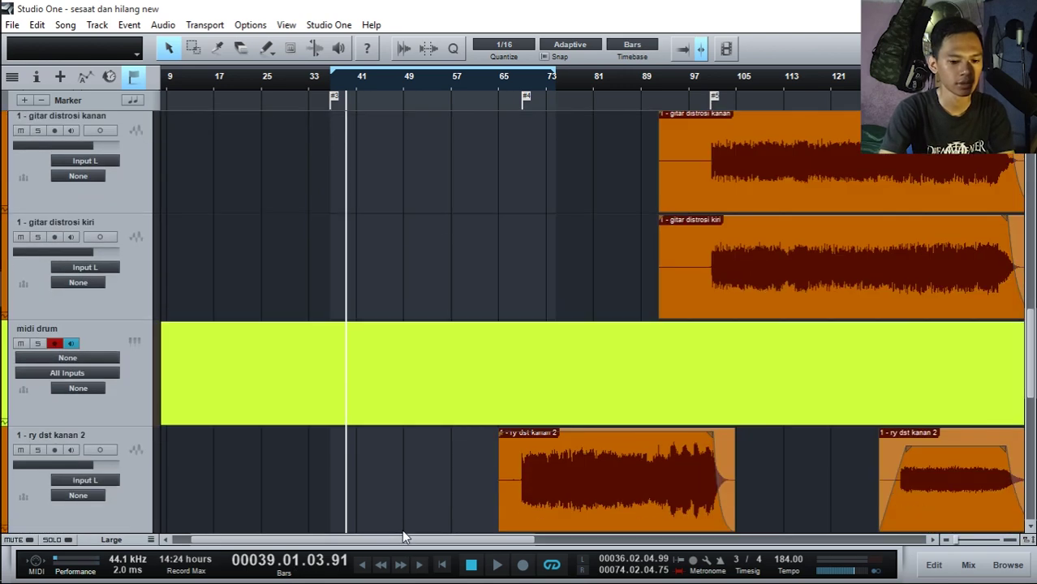
double_click(412, 386)
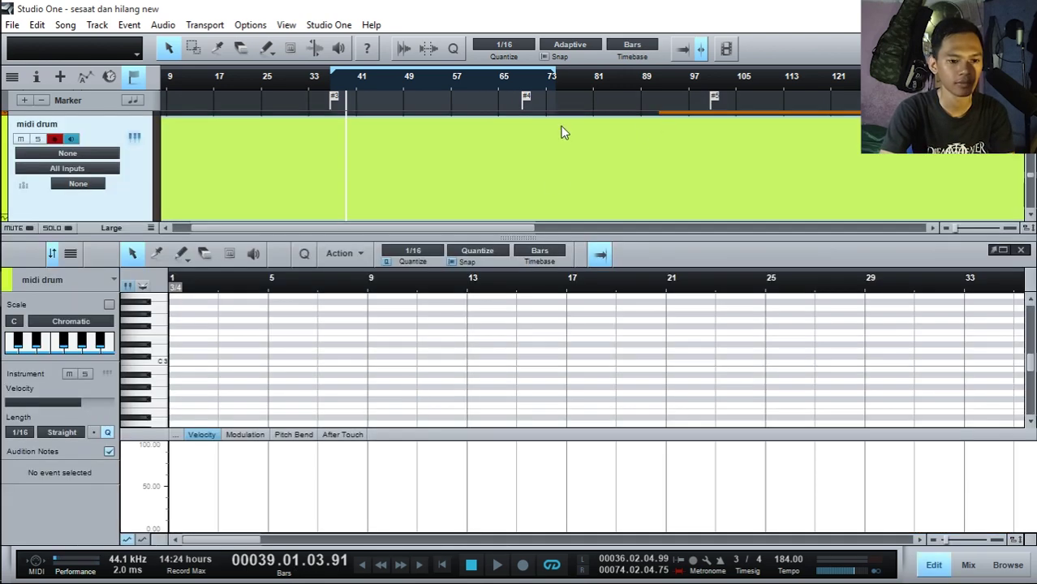
click(1021, 250)
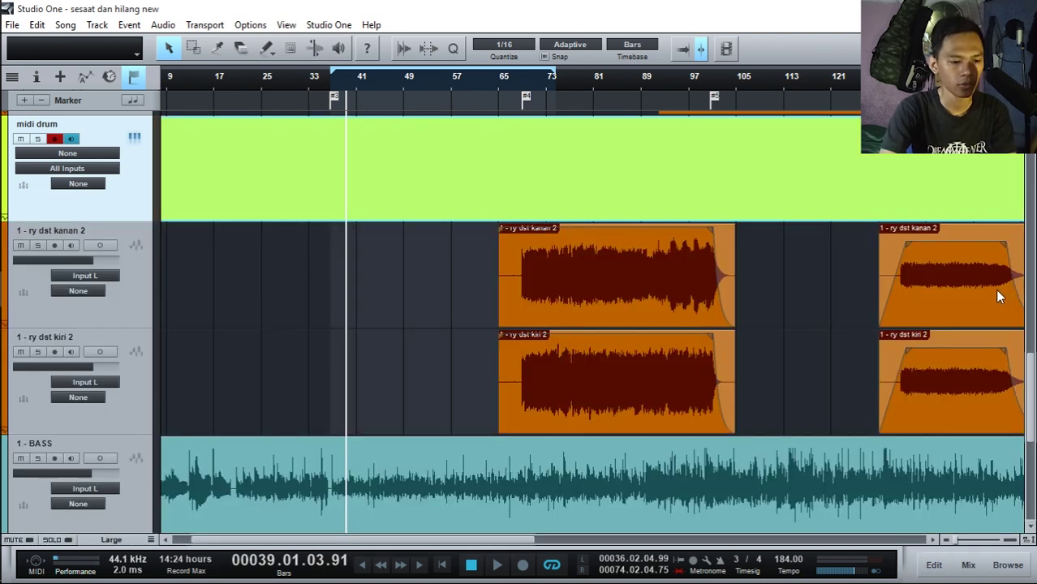
key(F2)
click(1001, 252)
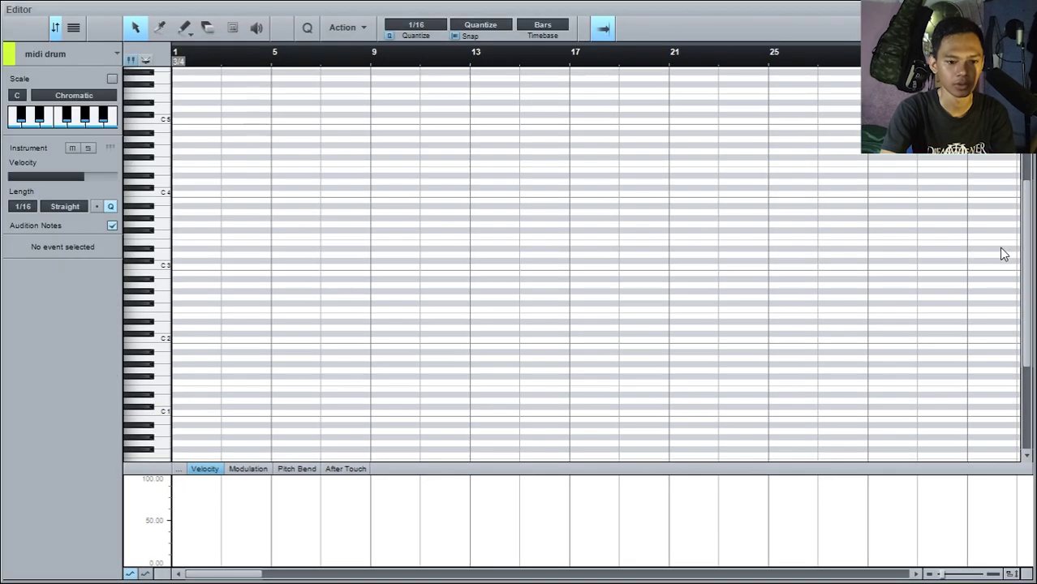
Step: Raise the default velocity for new notes in the midi drum editor
scroll(585, 50, down, 3)
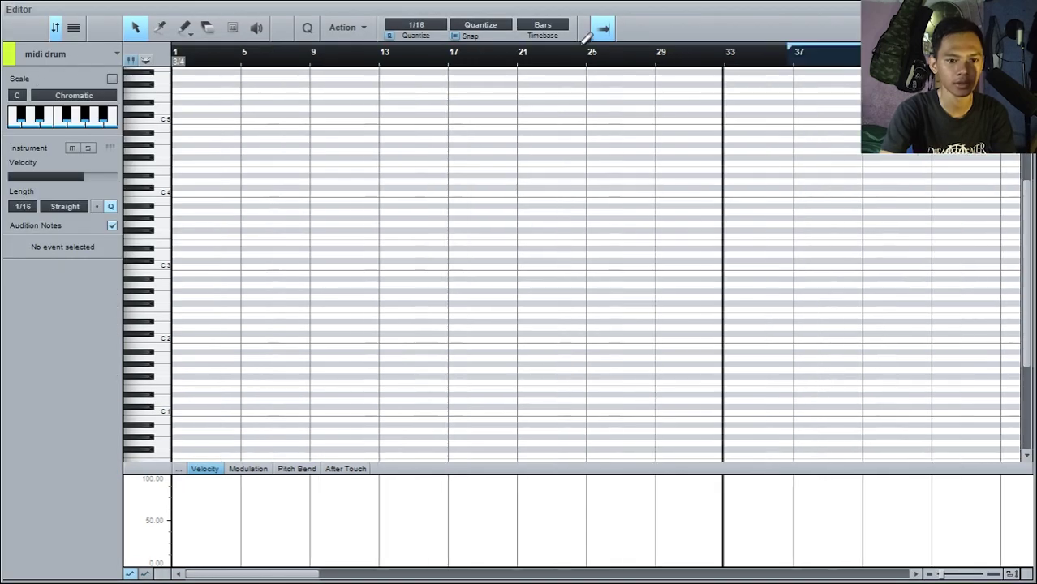
scroll(569, 57, up, 1)
scroll(568, 56, up, 3)
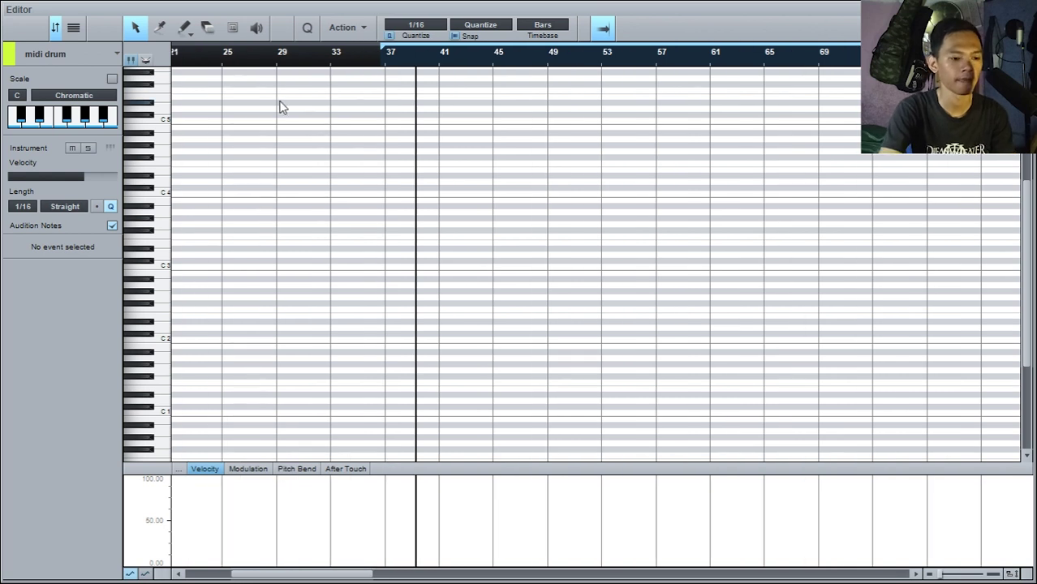
scroll(280, 105, left, 4)
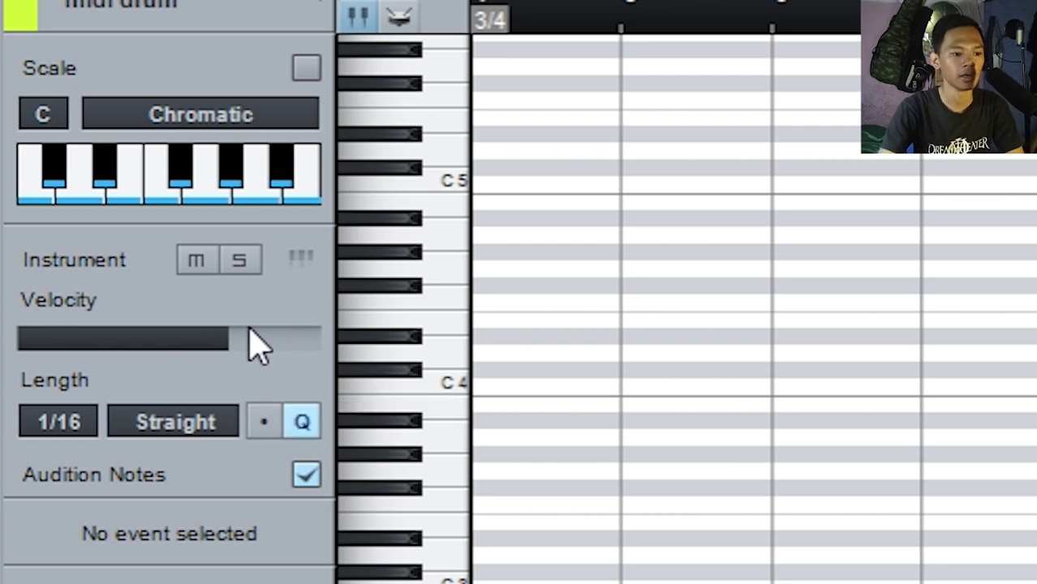
mouse_move(255, 347)
mouse_down()
mouse_move(294, 353)
mouse_move(269, 350)
mouse_up()
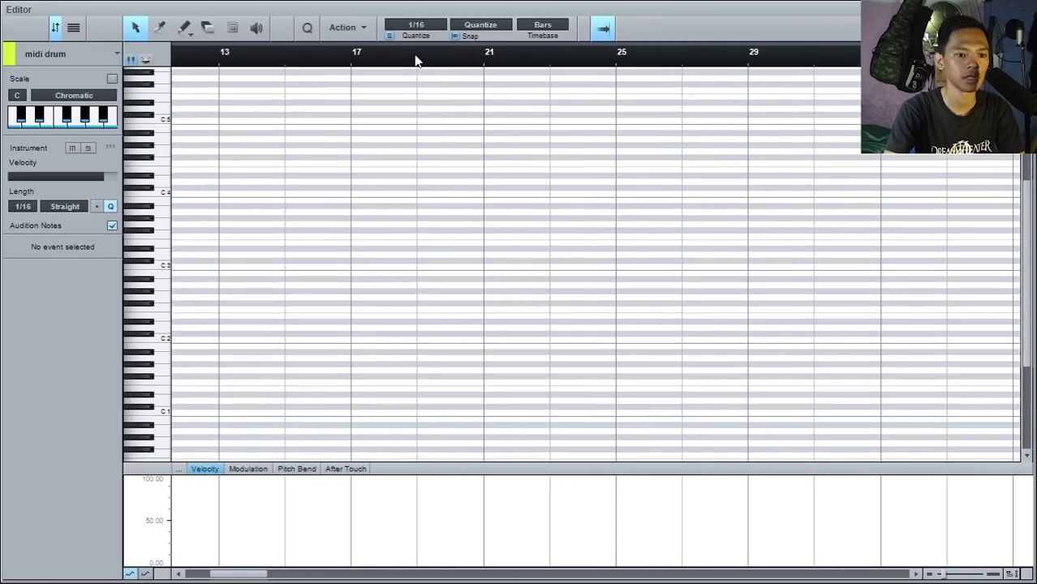
Step: Assign EZdrummer as the midi drum track's instrument and expand the note editor into its own large window
scroll(415, 60, up, 3)
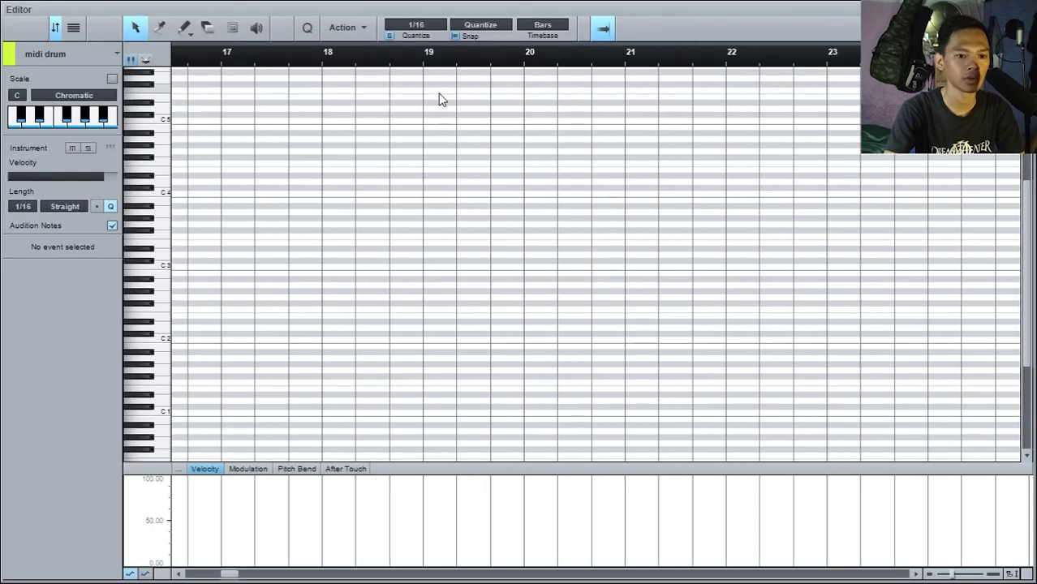
scroll(478, 206, up, 3)
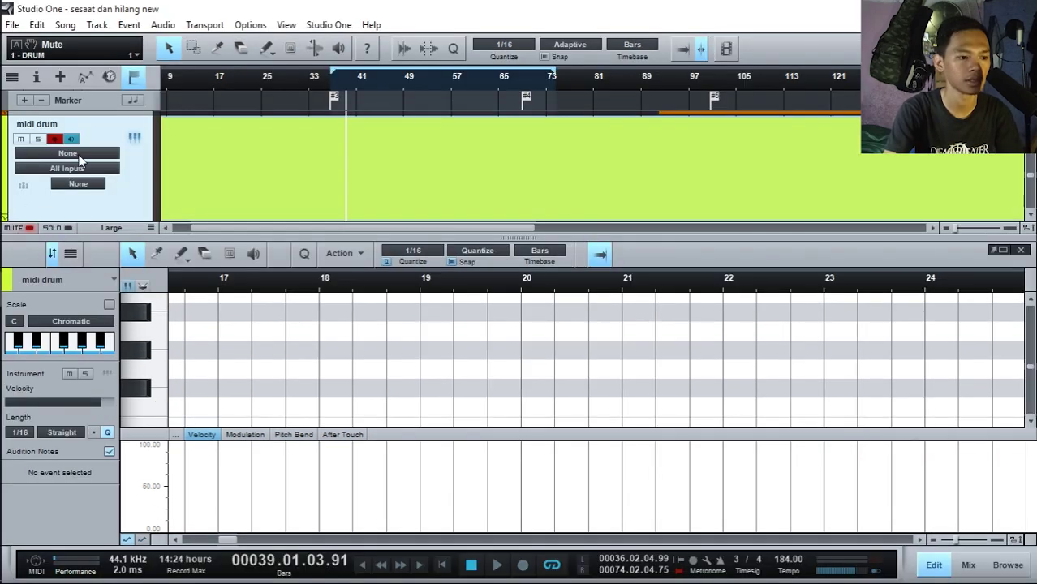
click(69, 154)
click(54, 184)
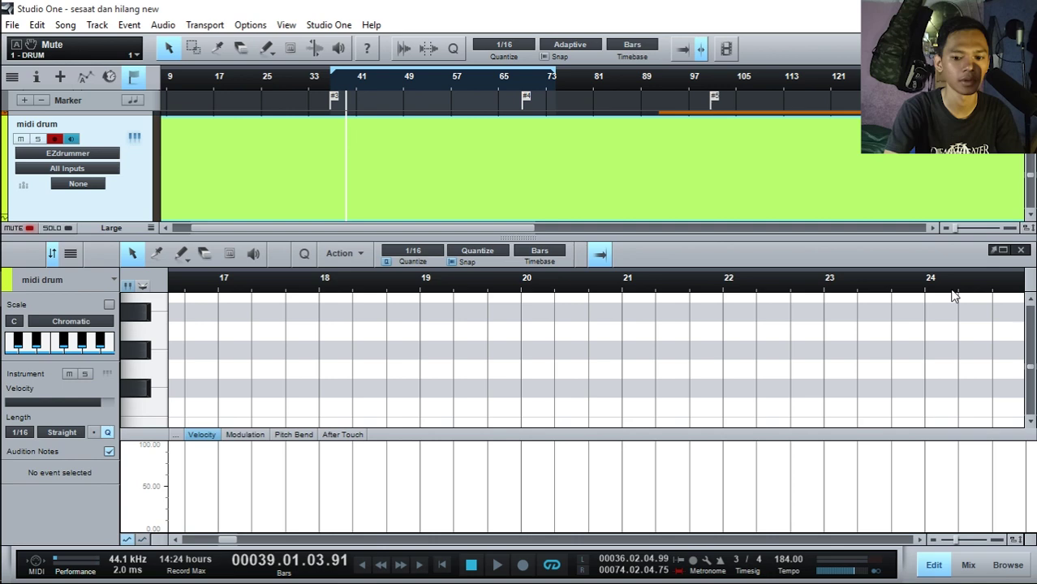
click(1000, 252)
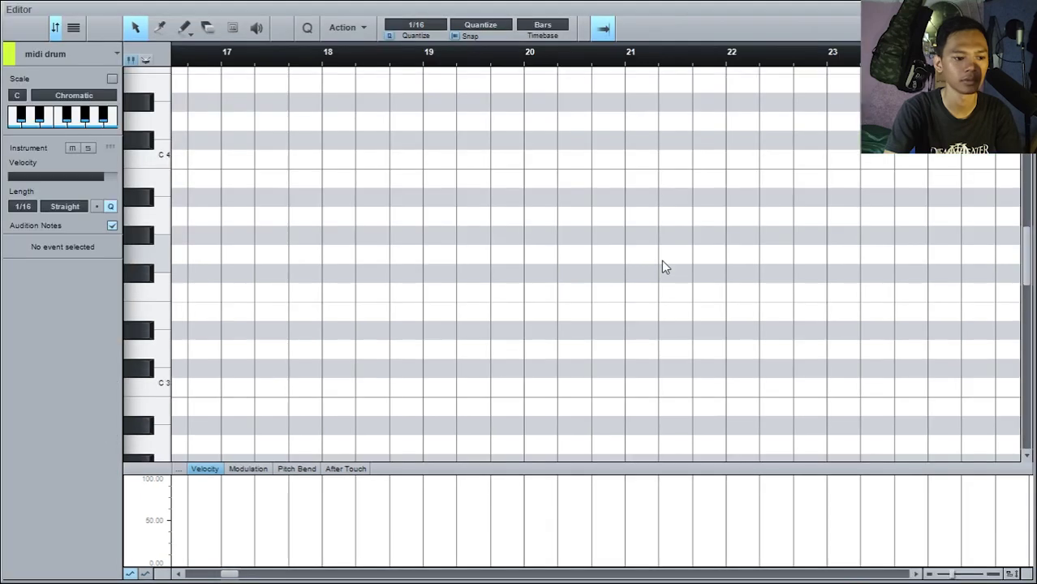
Step: Audition the piano keys just below C 4 in the midi drum editor
click(152, 197)
click(158, 189)
click(159, 190)
click(163, 207)
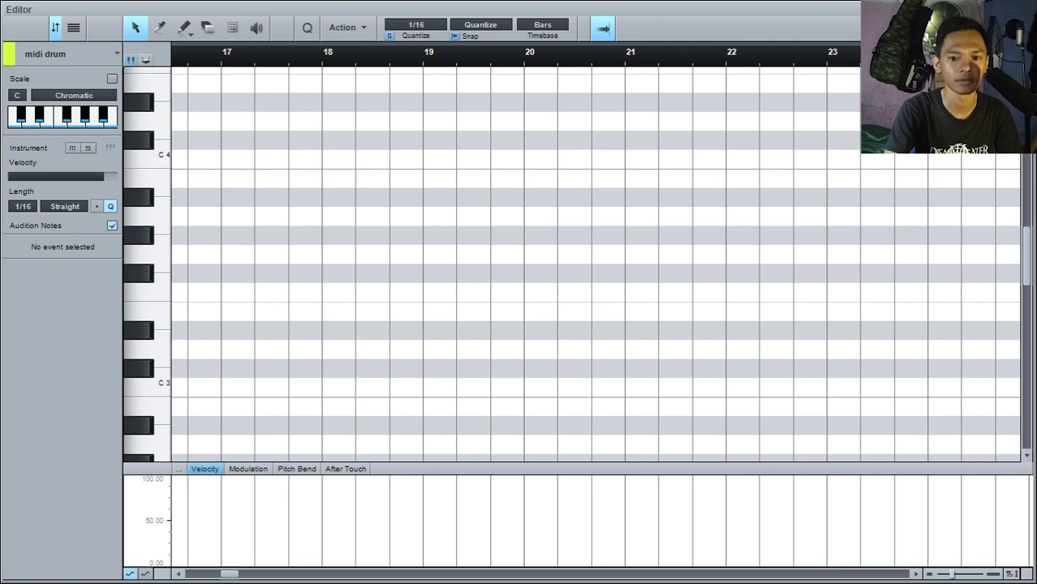
click(1004, 9)
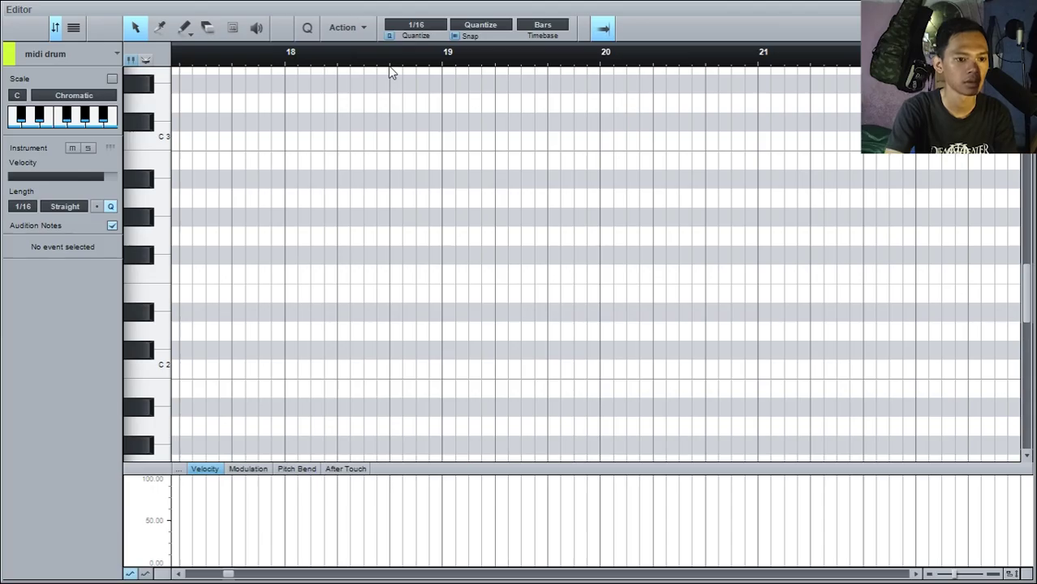
Step: Place 1/16 E 1 notes on beats 1 and 2 of bar 19 with velocity 34.90
scroll(388, 66, up, 2)
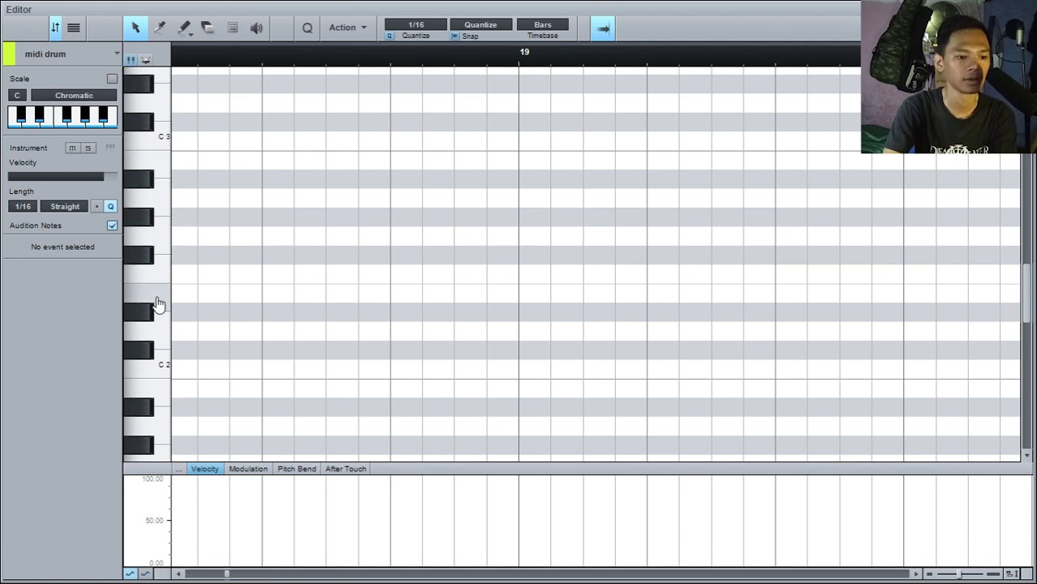
scroll(167, 312, down, 3)
scroll(155, 349, down, 4)
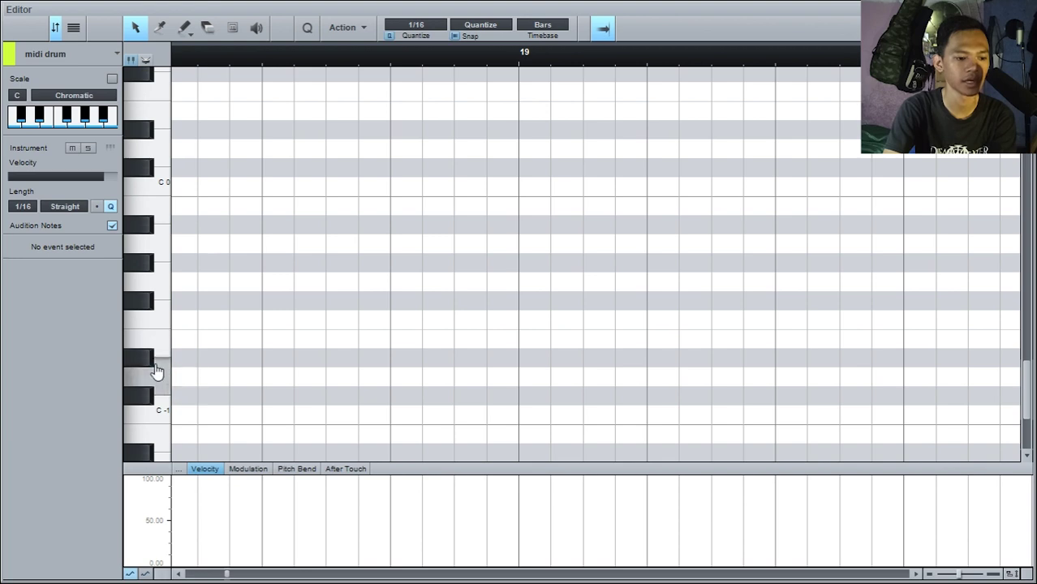
scroll(158, 373, down, 3)
scroll(276, 243, down, 6)
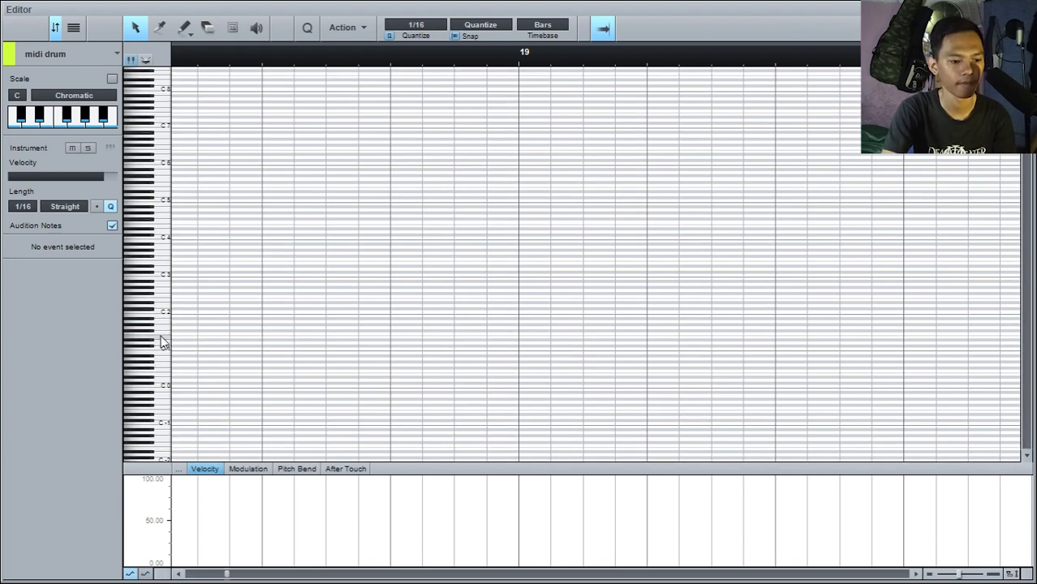
scroll(160, 342, up, 6)
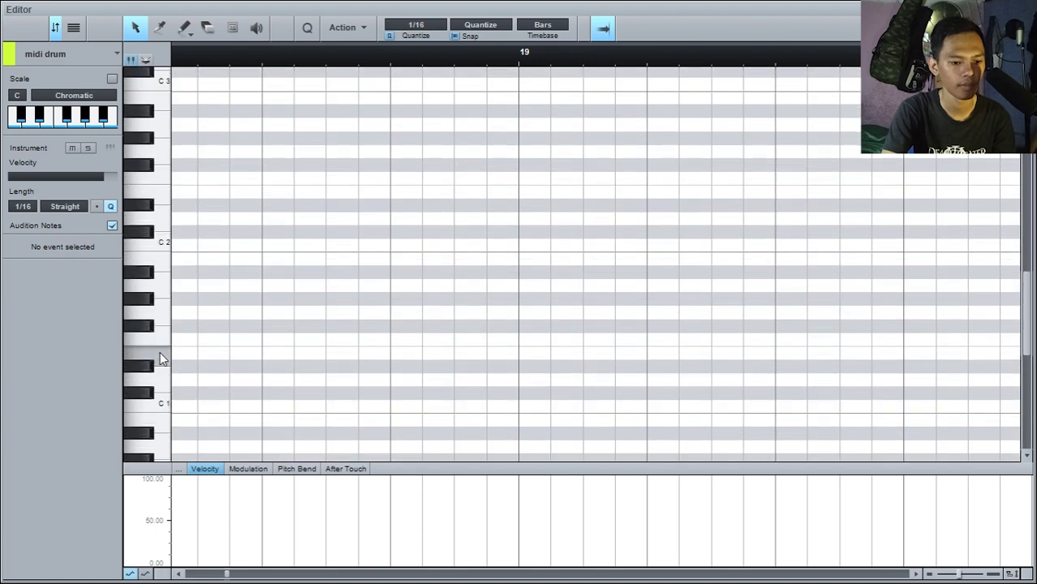
click(529, 355)
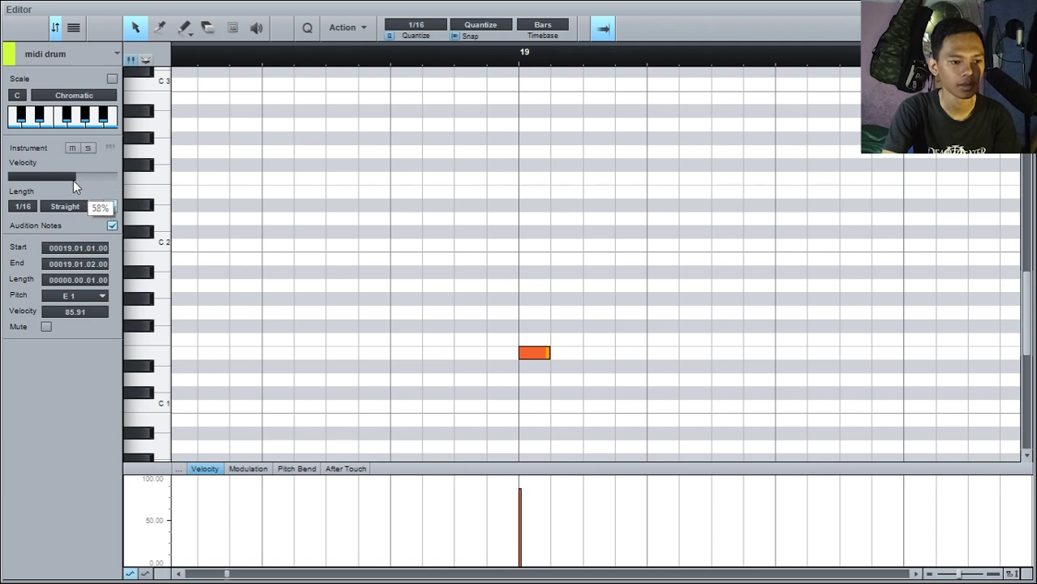
drag(73, 182, 48, 185)
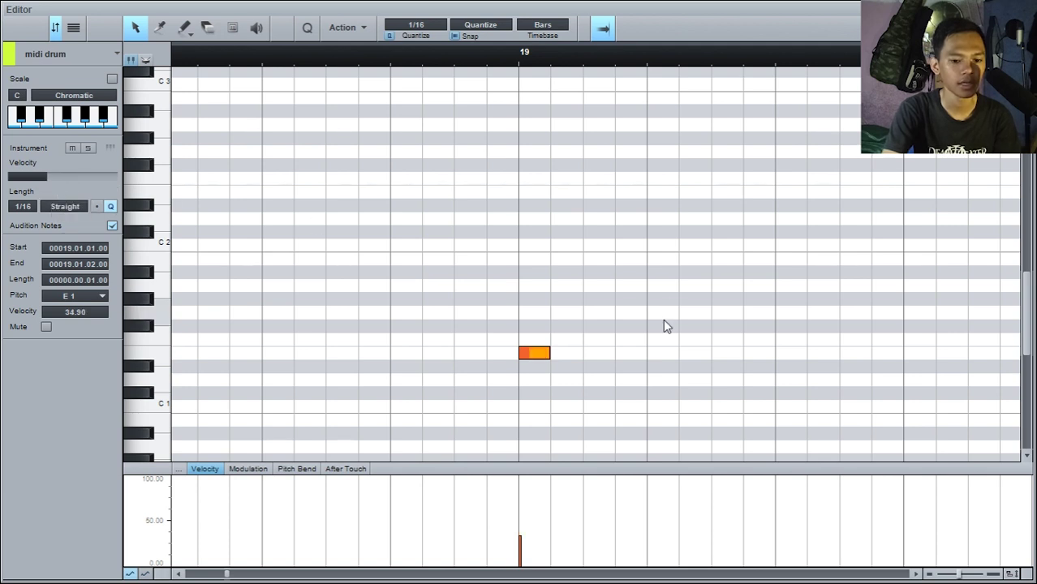
click(661, 353)
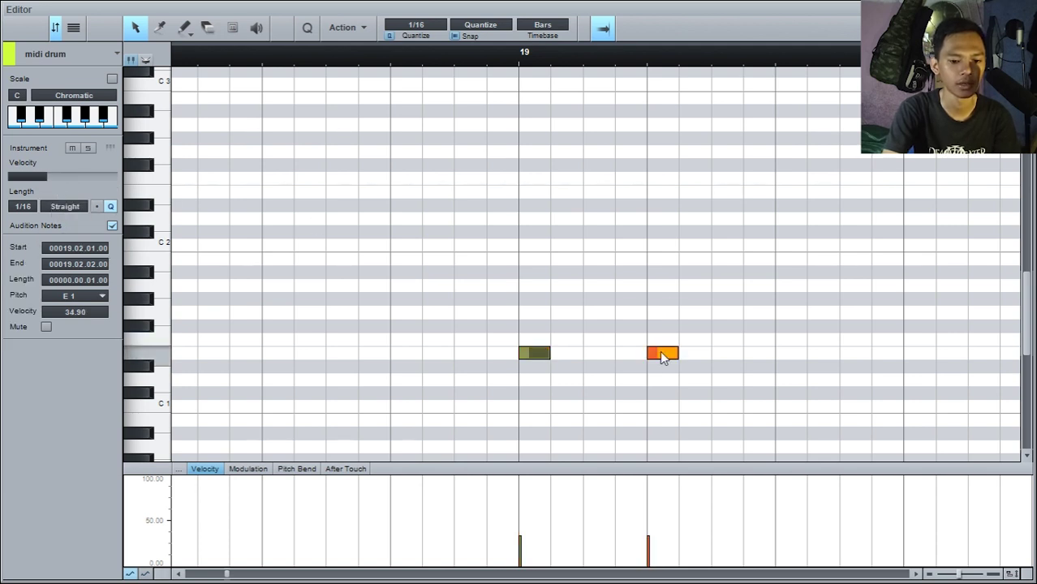
Step: Raise the second E 1 note's velocity to 82.55 and audition it with the Listen tool
click(257, 27)
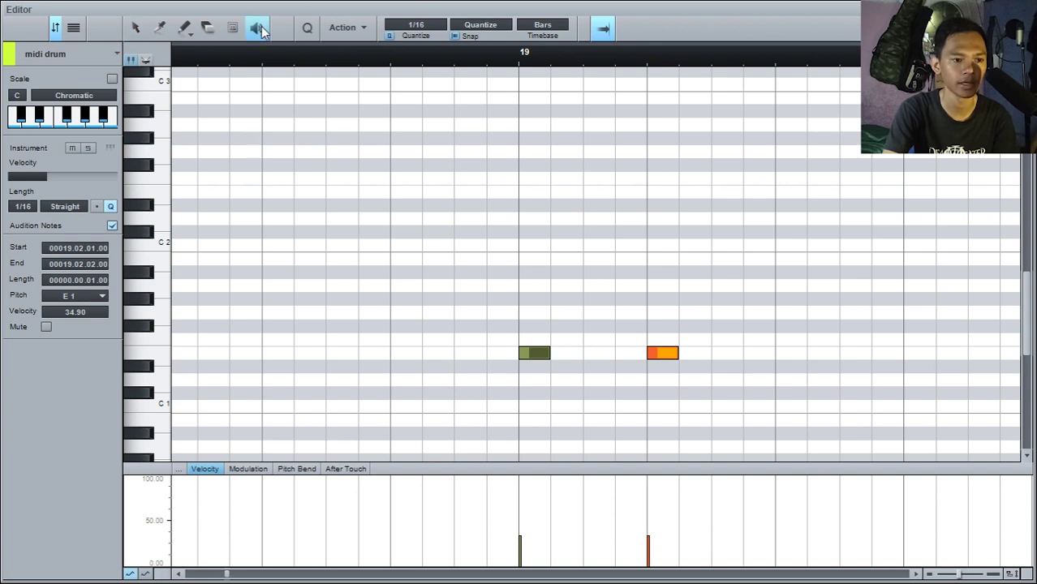
click(464, 366)
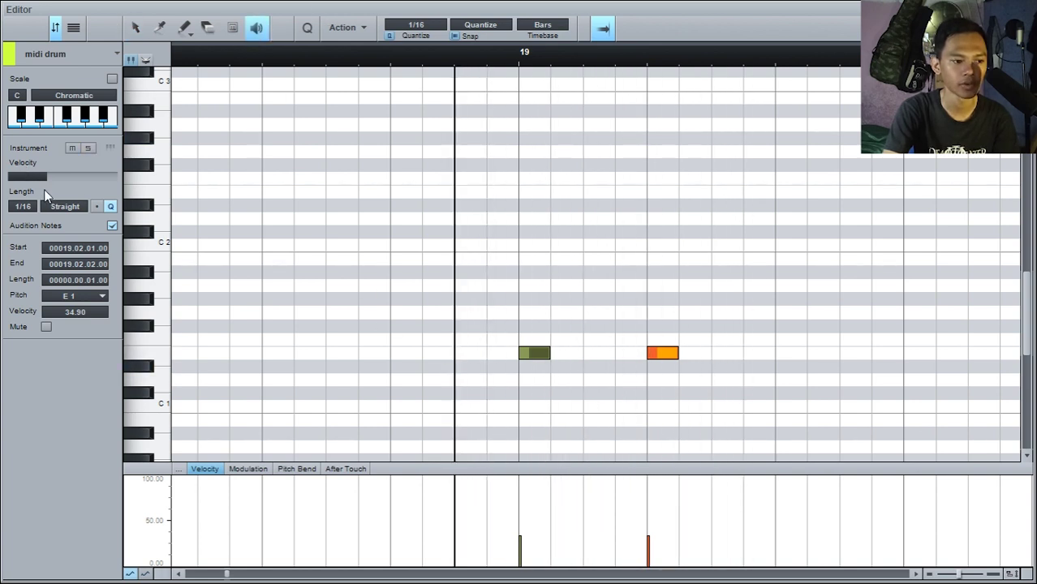
drag(50, 178, 103, 185)
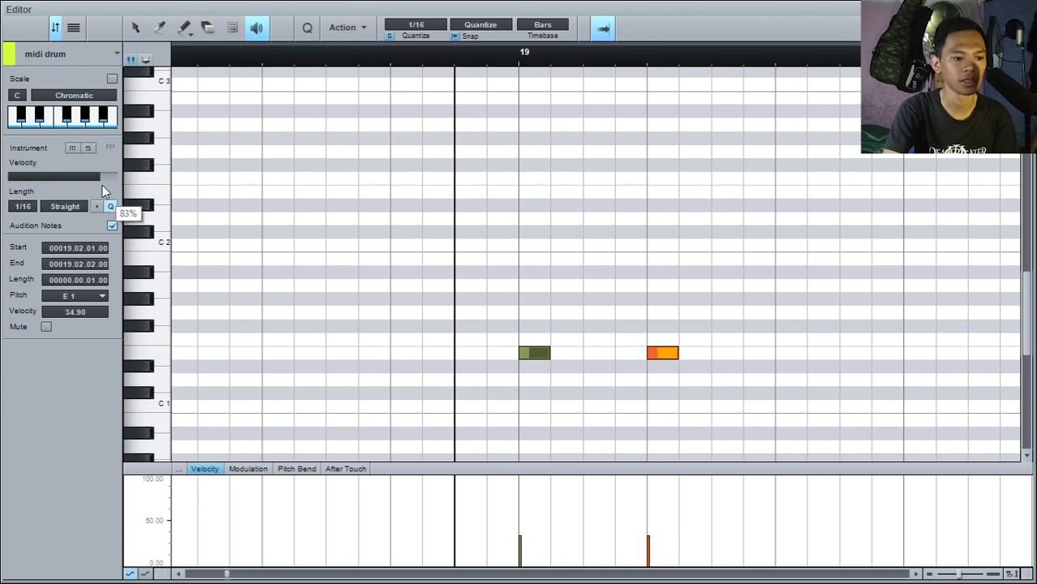
click(665, 350)
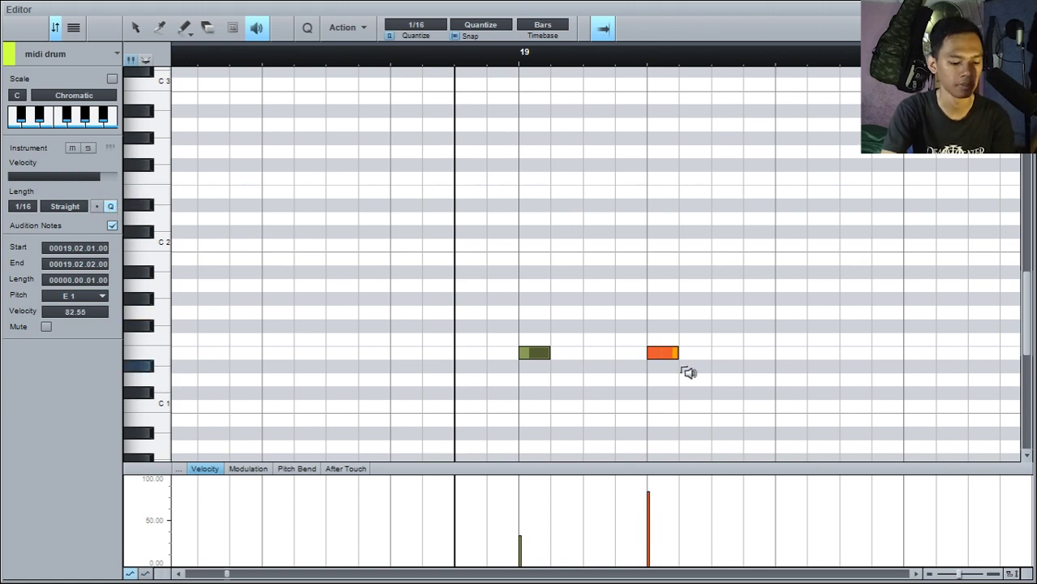
Step: Select both E 1 notes in bar 19 with the Arrow tool and delete them
key(1)
drag(696, 388, 502, 331)
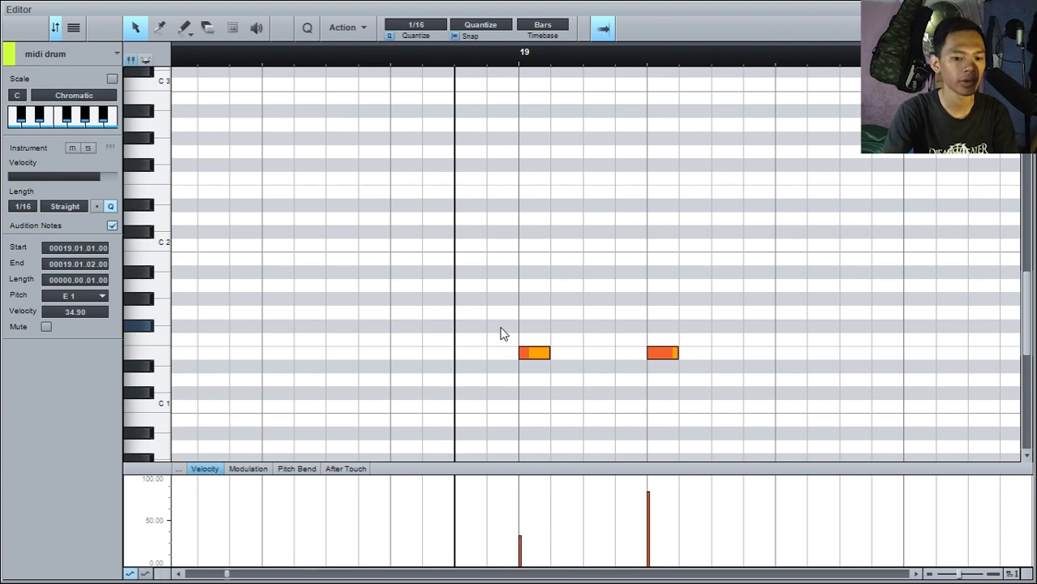
key(Delete)
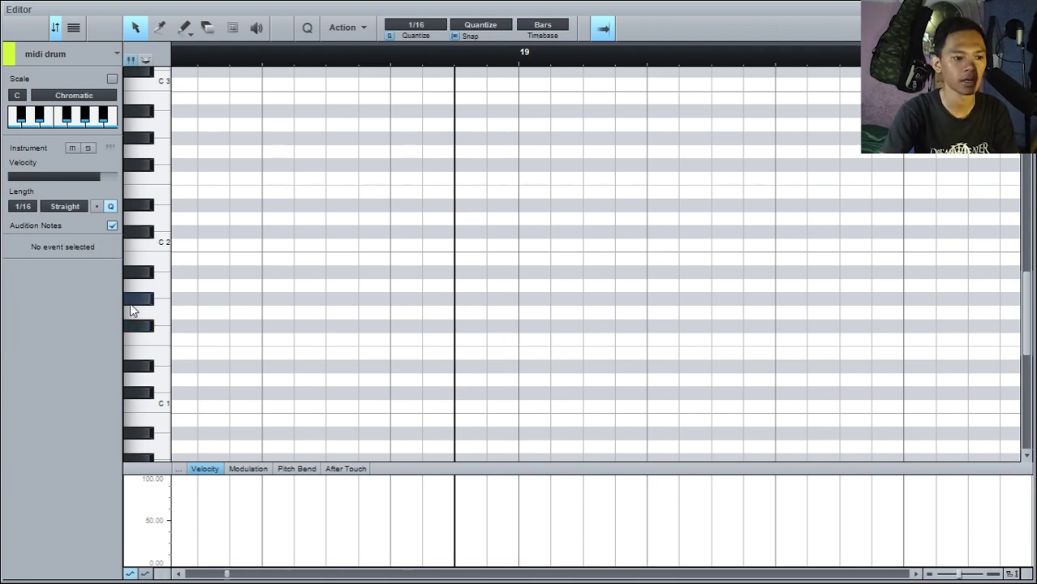
Step: Add 1/16 notes with velocity 85.91 in bar 19: D 1 at 1.1, C# 1 at 1.4 and 2.3, and E 1 at 2.2
mouse_move(99, 179)
mouse_down()
mouse_move(10, 178)
mouse_move(106, 173)
mouse_up()
double_click(534, 380)
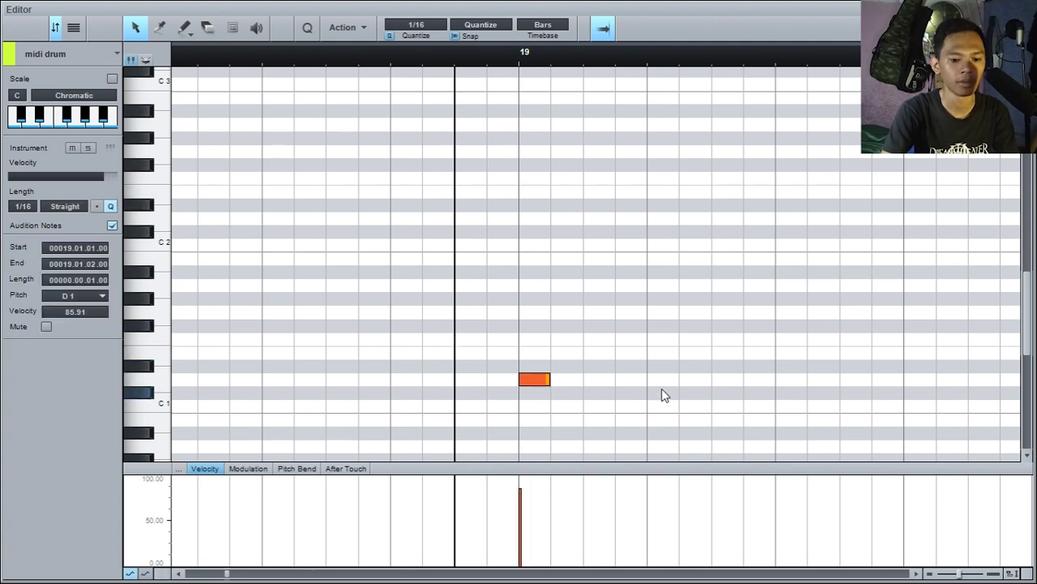
click(689, 379)
double_click(715, 392)
double_click(630, 392)
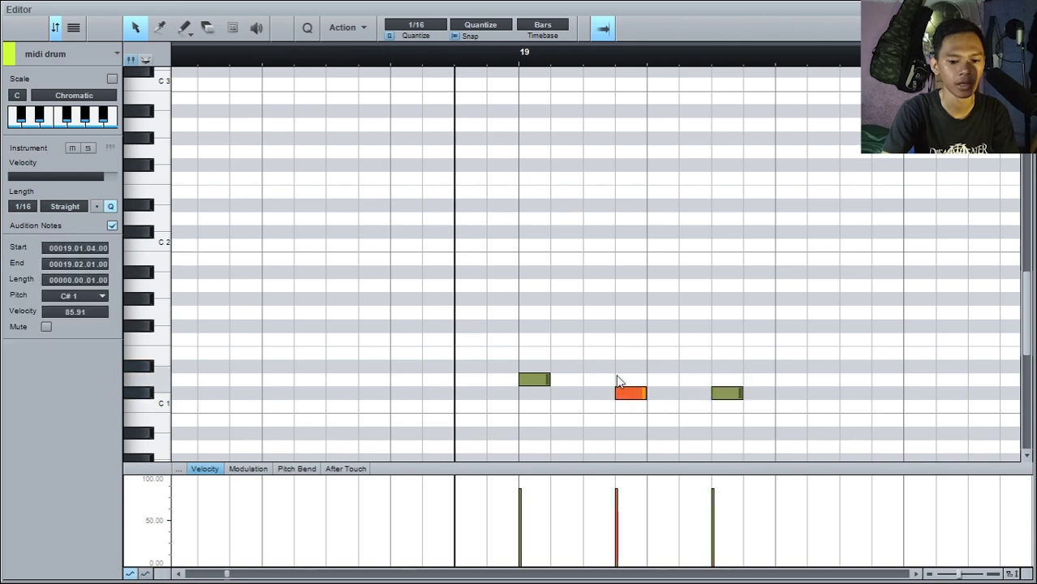
click(679, 362)
double_click(694, 352)
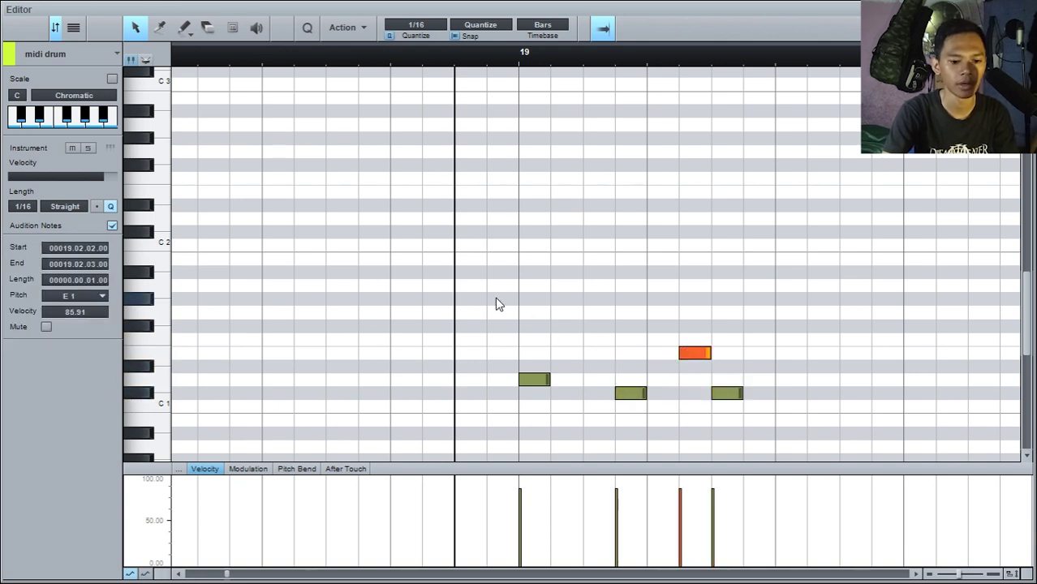
Step: Raise the velocity of the four notes in bar 19 to 86.95 and delete them all
drag(487, 293, 810, 412)
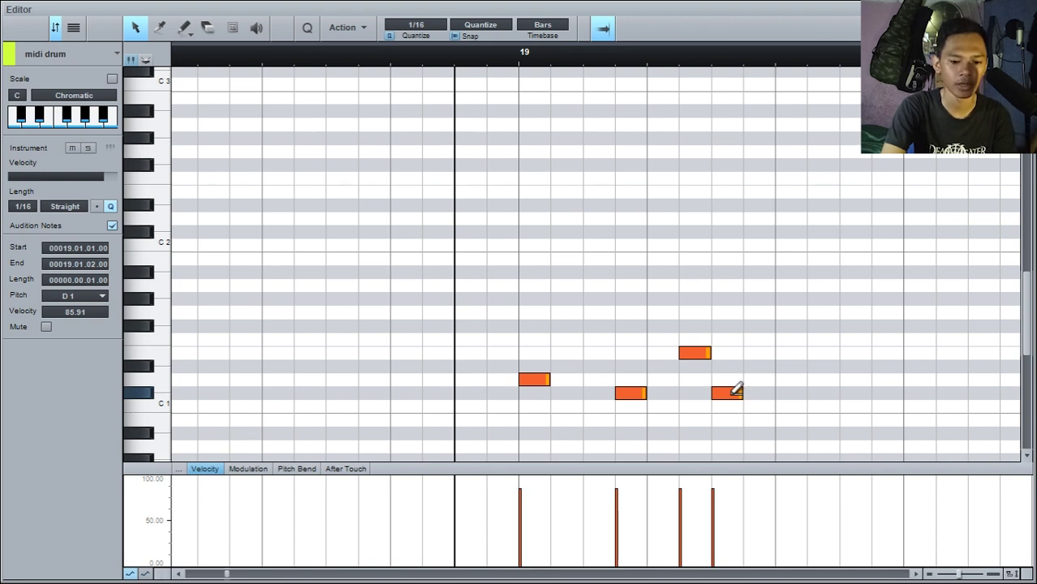
mouse_move(738, 390)
mouse_down()
mouse_move(726, 251)
mouse_move(784, 545)
mouse_move(780, 470)
mouse_move(727, 247)
mouse_move(717, 302)
mouse_move(752, 453)
mouse_move(743, 273)
mouse_move(802, 512)
mouse_move(775, 372)
mouse_move(794, 523)
mouse_move(812, 575)
mouse_move(768, 393)
mouse_move(736, 382)
mouse_up()
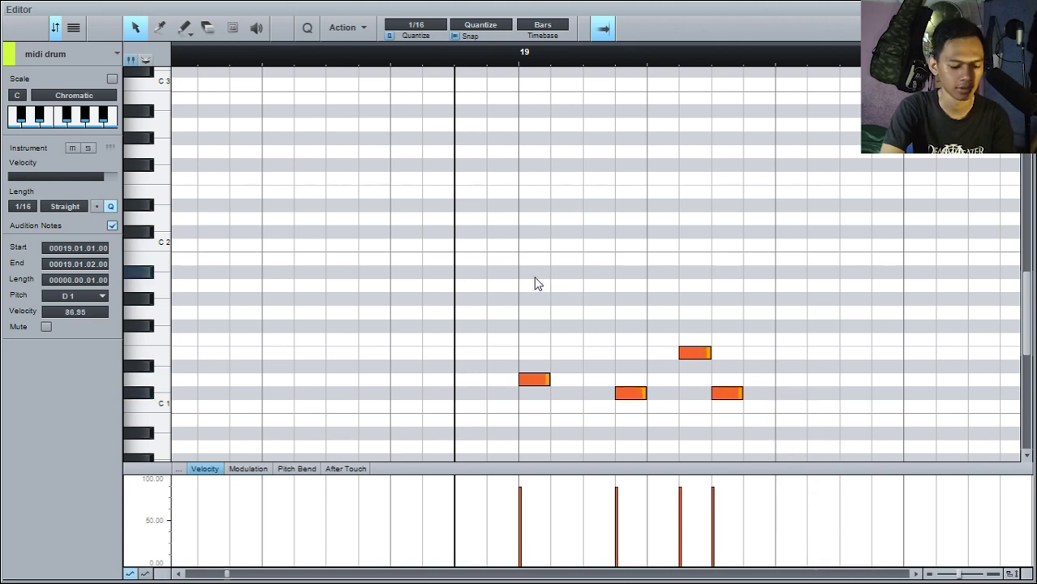
drag(487, 278, 775, 440)
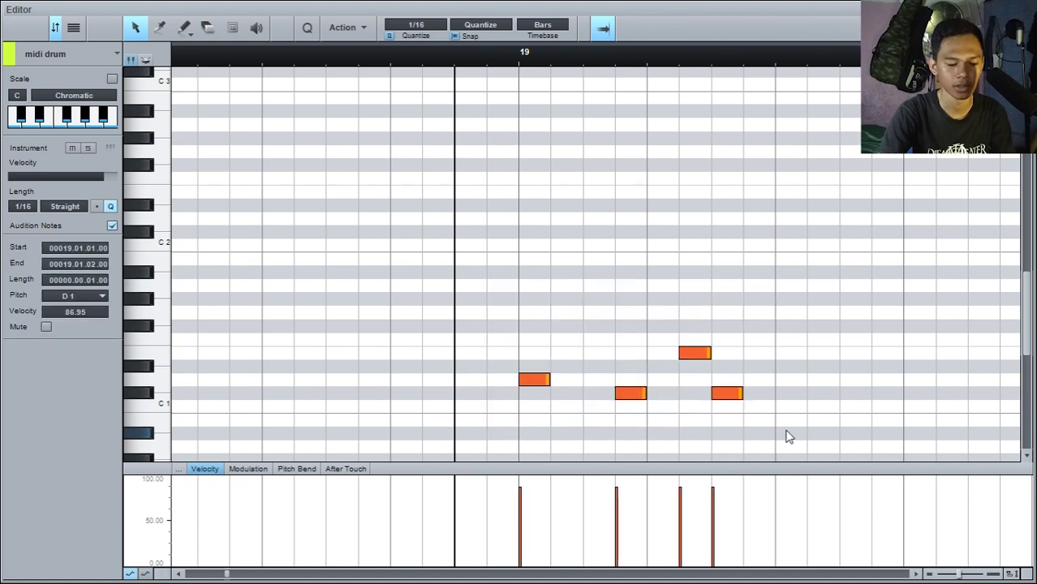
key(Delete)
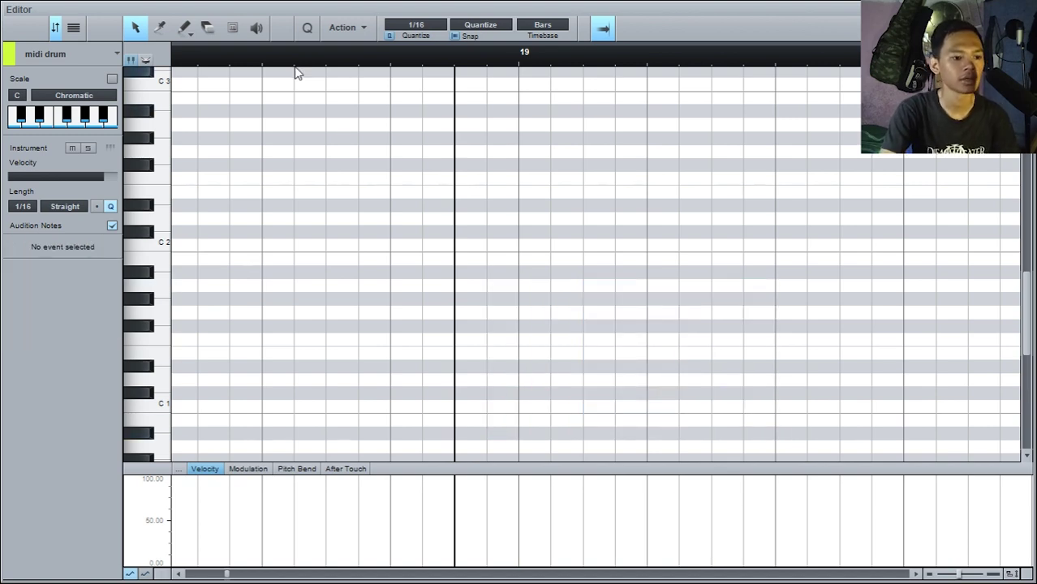
Step: Switch the midi drum editor to drum view and apply the GM Drums preset as its pitch names
scroll(165, 231, down, 4)
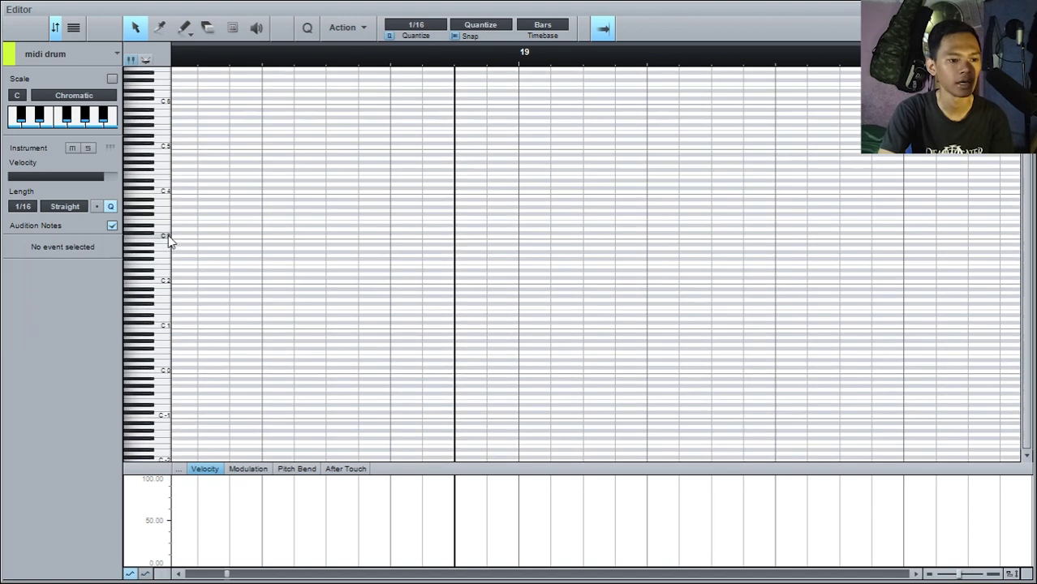
scroll(168, 235, up, 1)
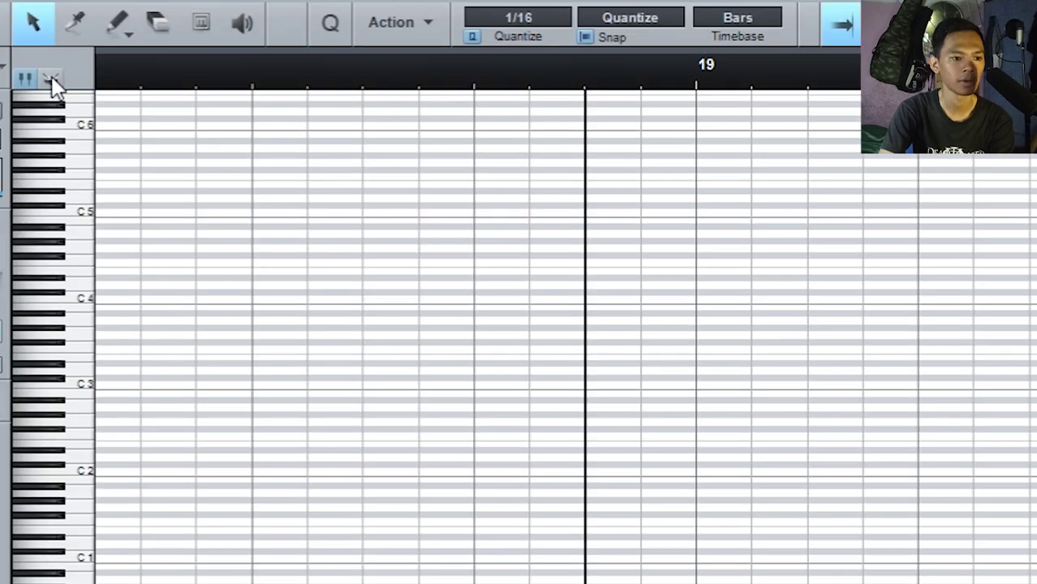
click(51, 78)
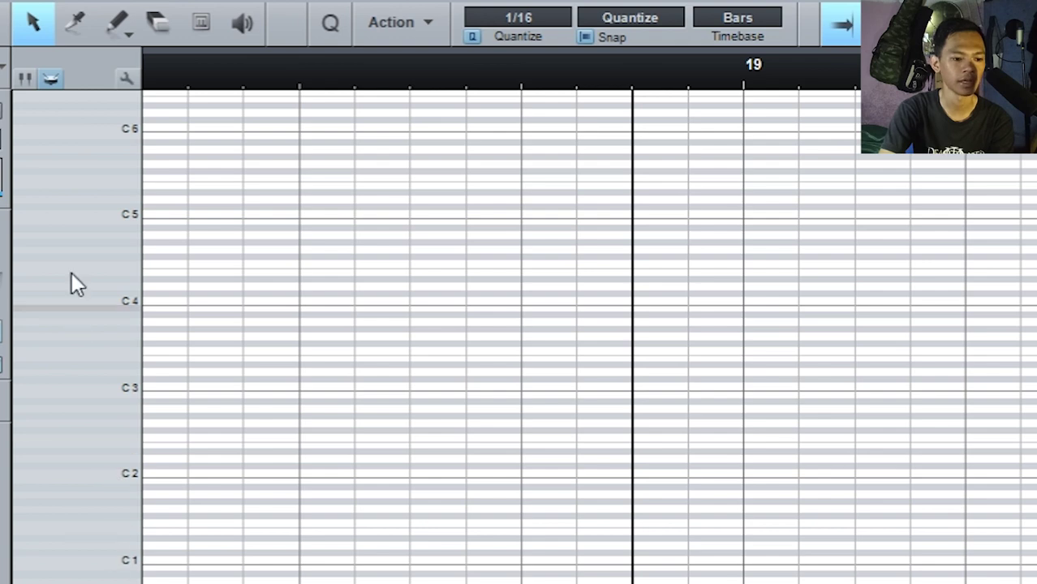
click(126, 79)
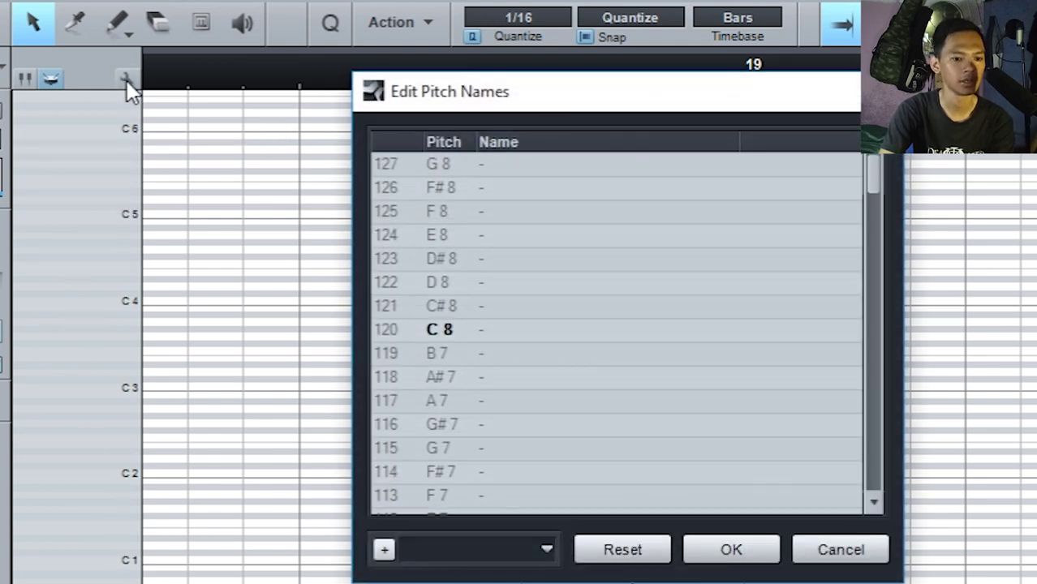
click(543, 550)
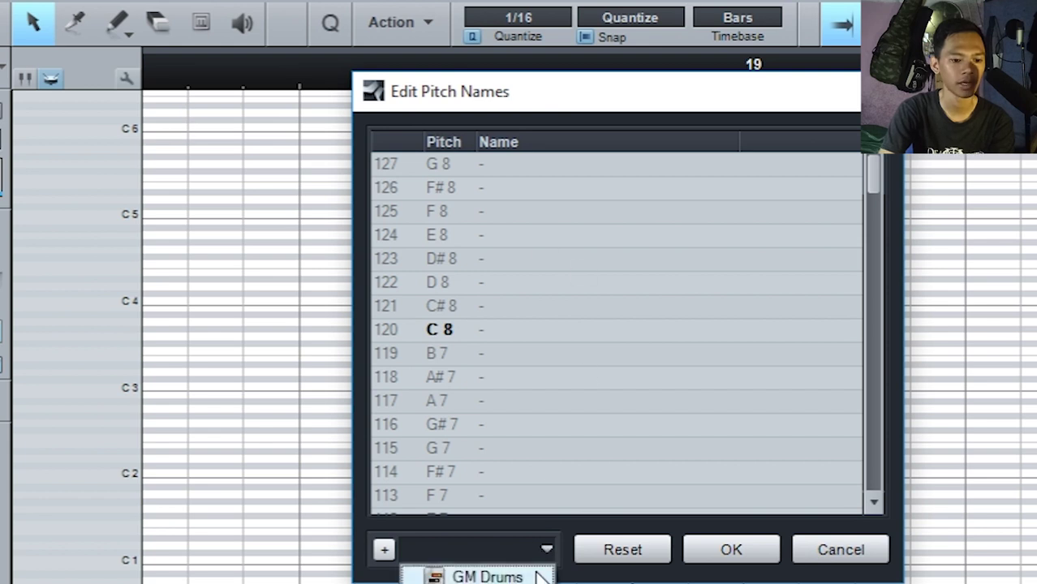
click(493, 576)
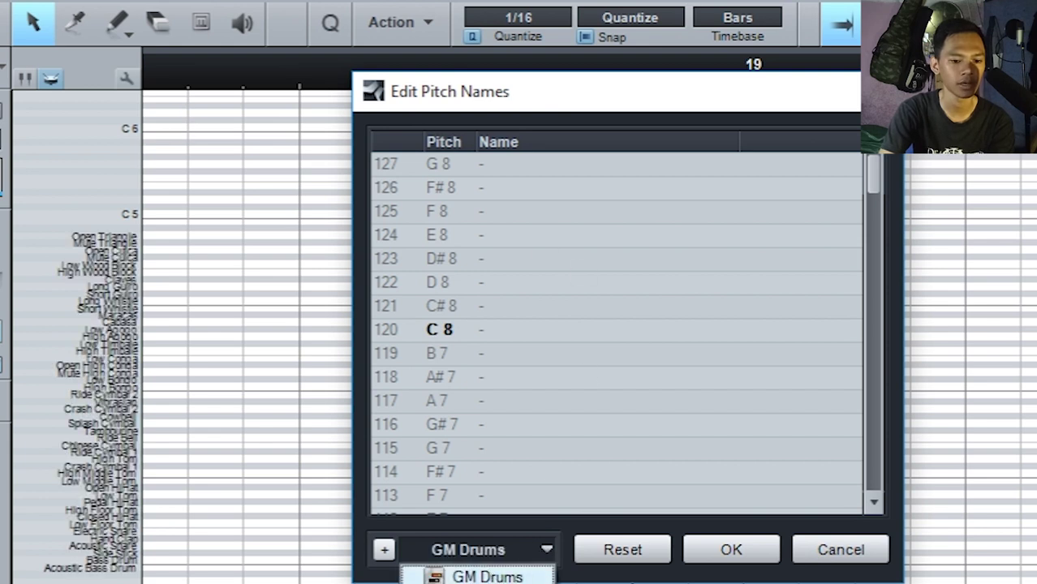
click(739, 555)
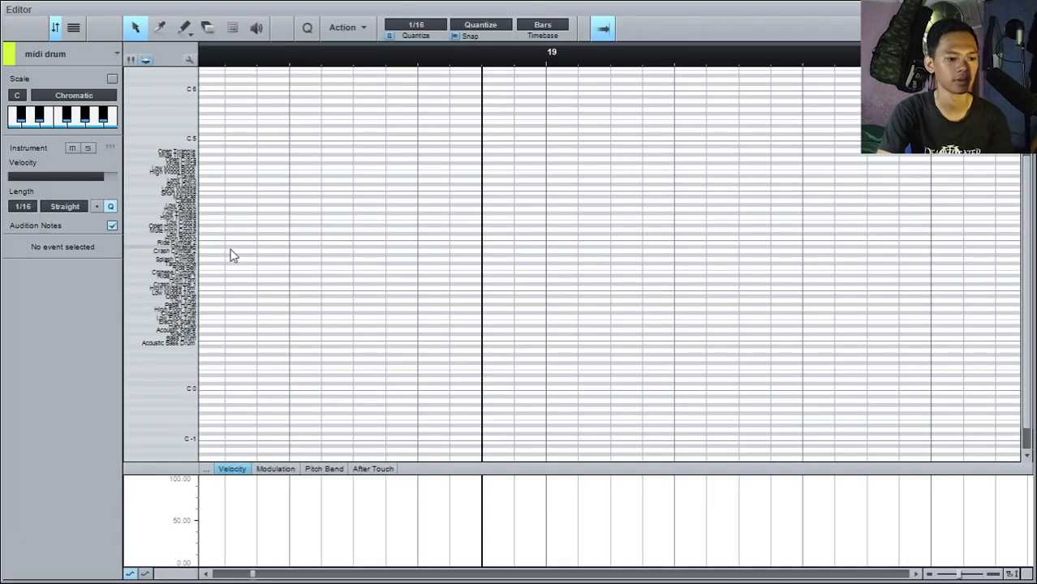
scroll(214, 406, up, 3)
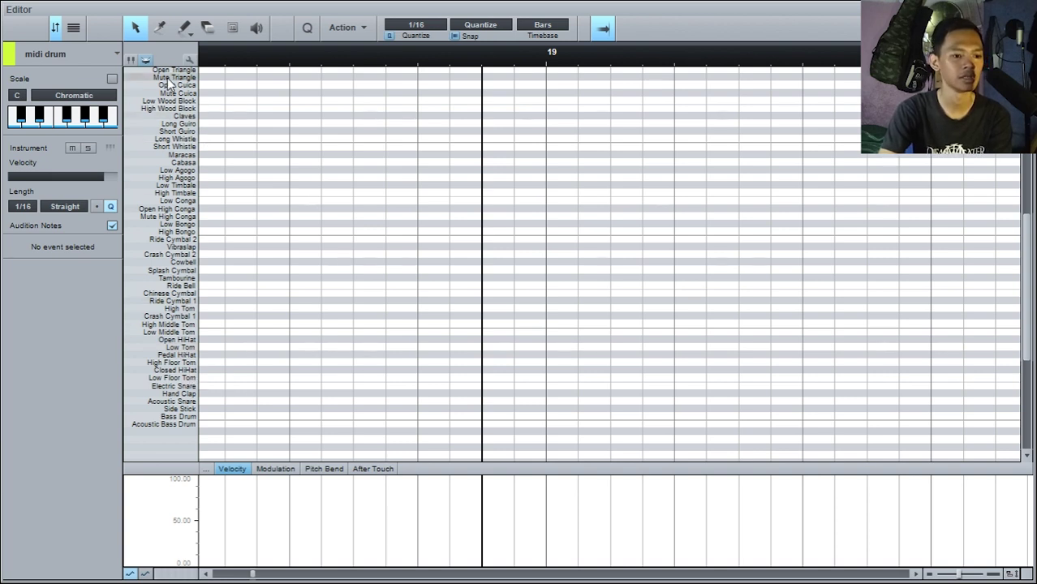
click(170, 139)
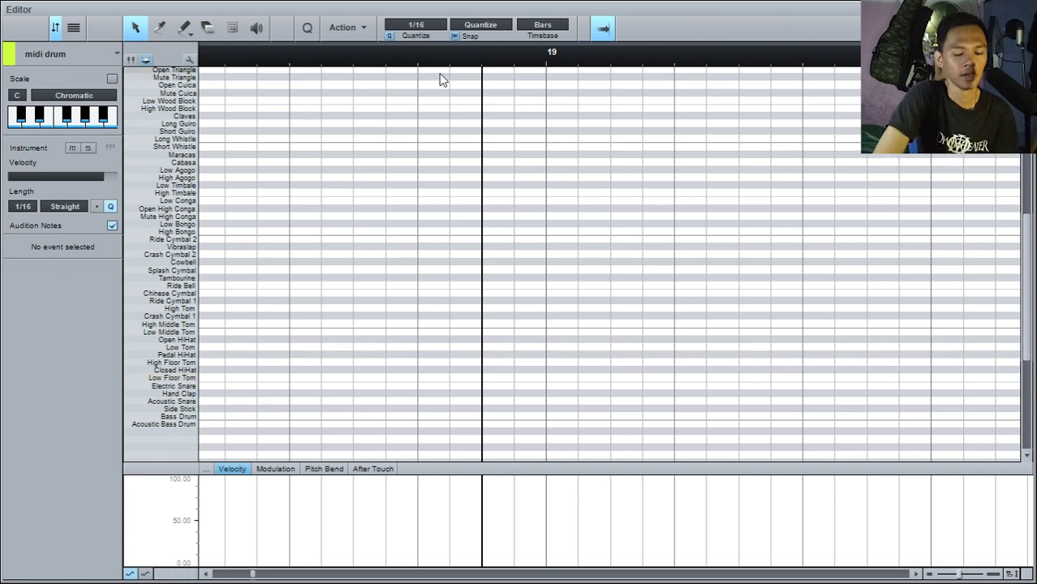
Step: Play back the track from the start of the loop range and return the playhead to the loop start at 36.3
key(KP_1)
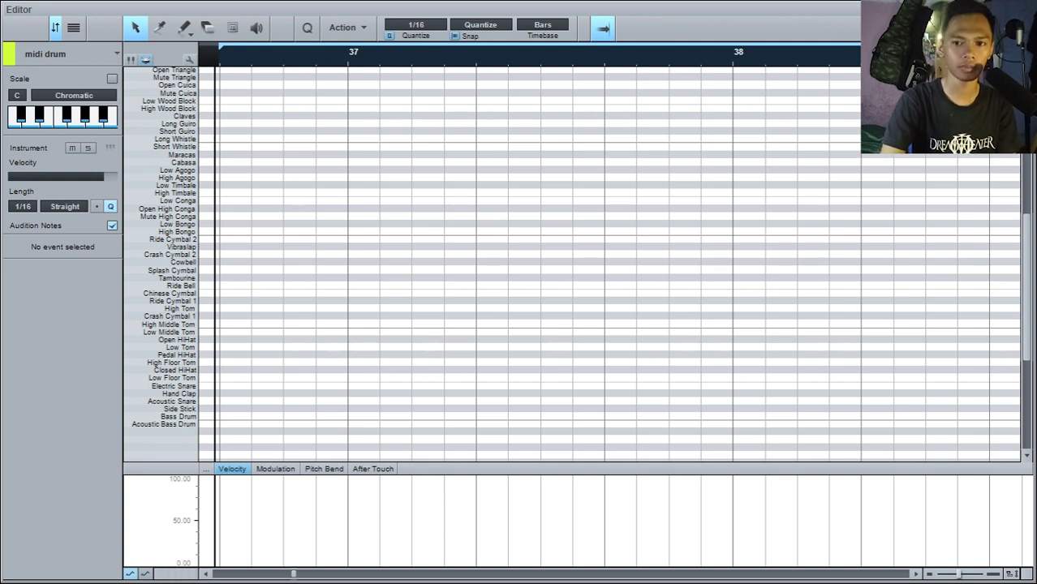
key(space)
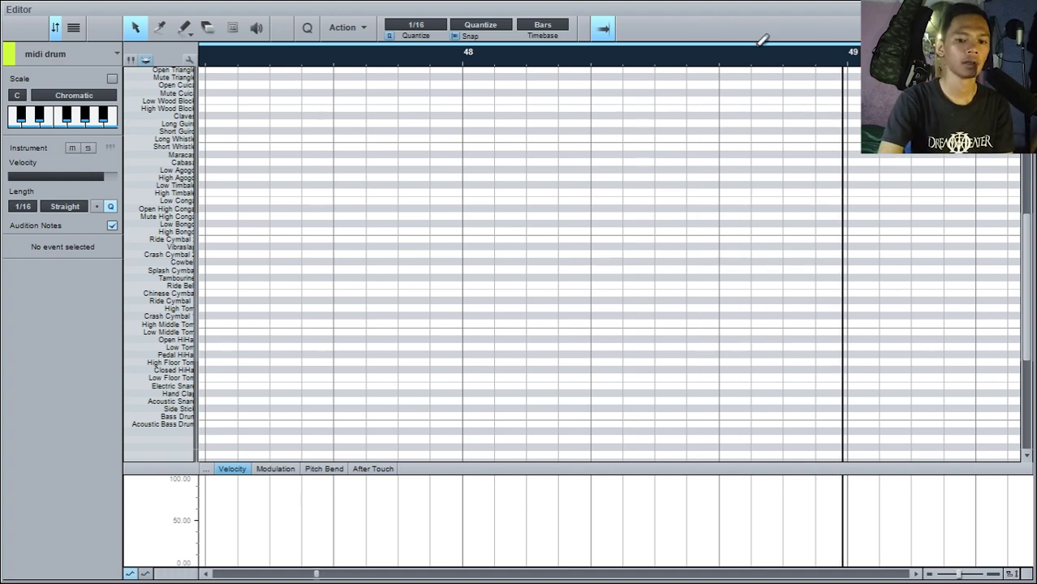
scroll(766, 50, down, 5)
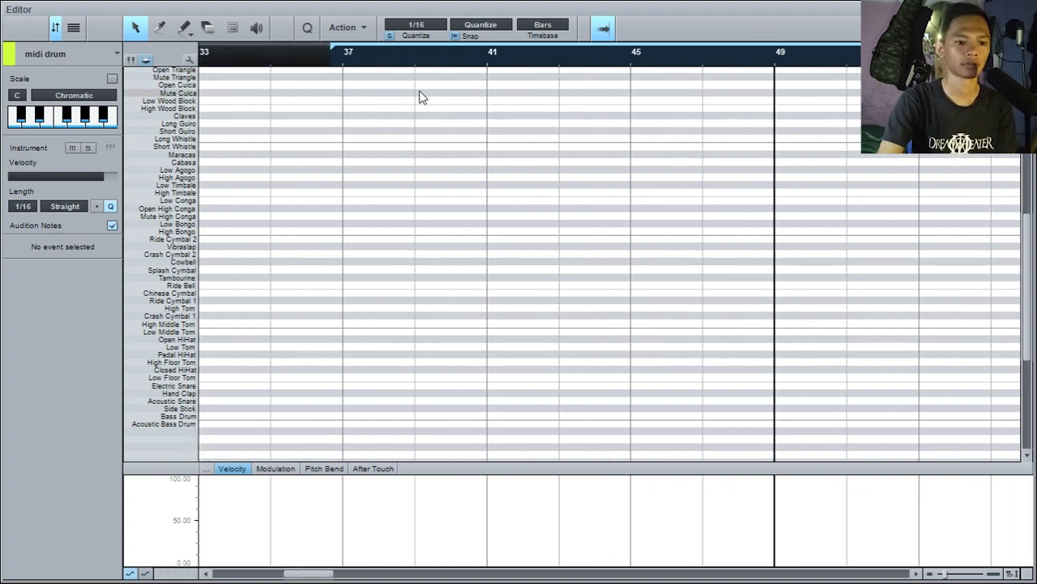
click(332, 68)
scroll(349, 69, up, 3)
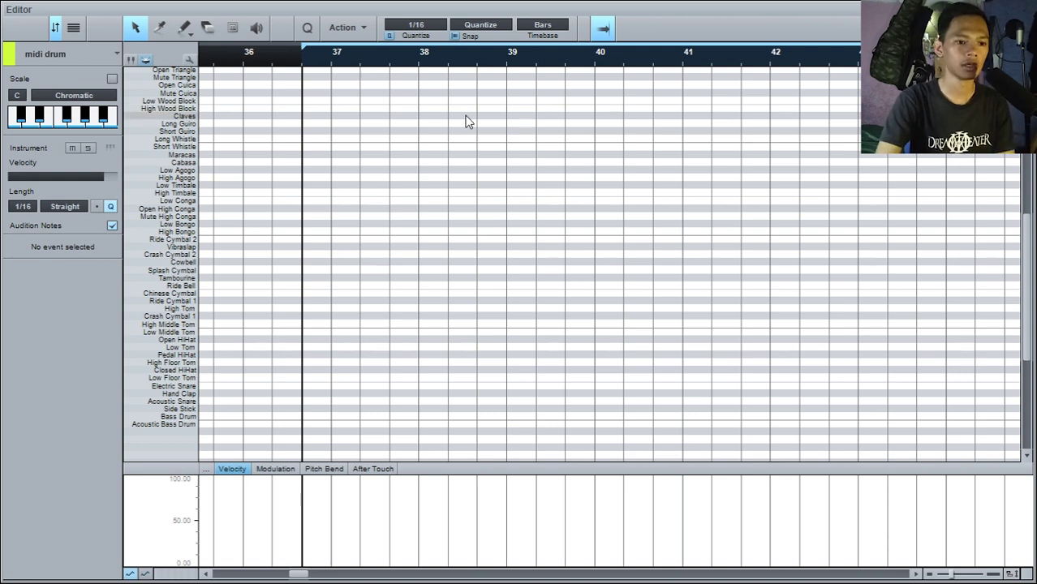
scroll(493, 174, down, 2)
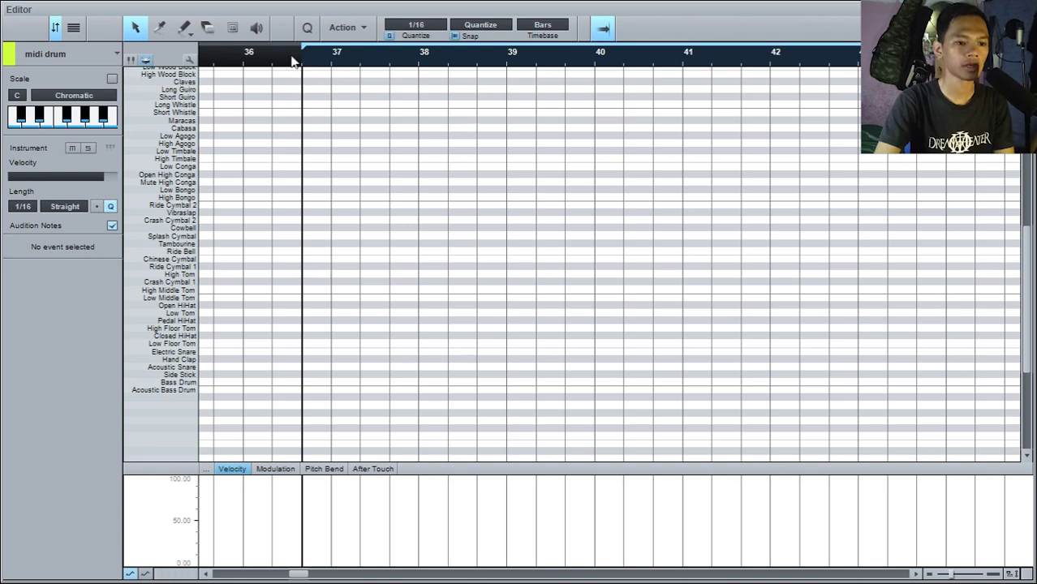
Step: Place the playhead at 37.2 and set the quantize value to 1/4
click(354, 63)
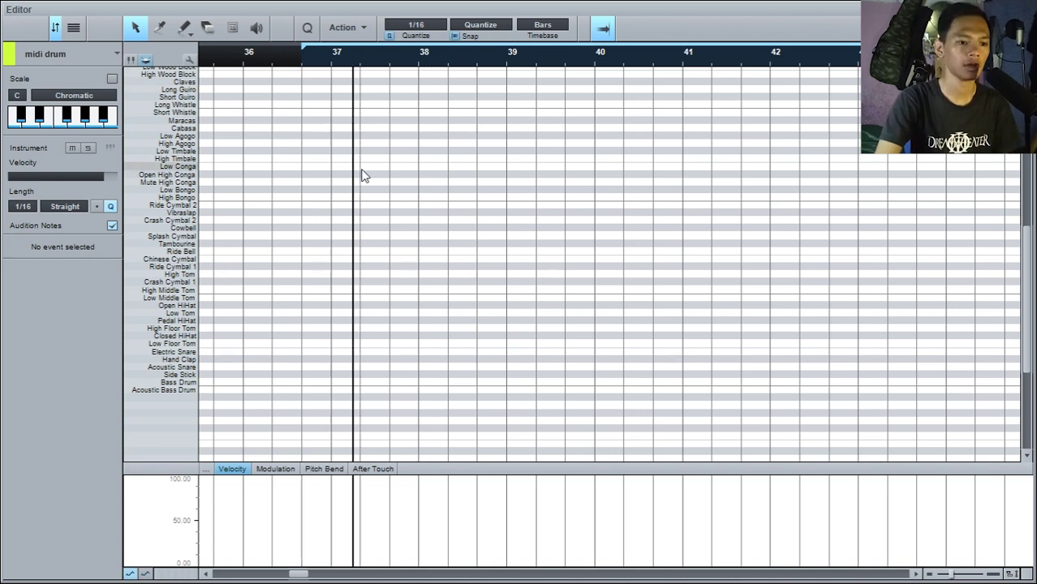
click(362, 65)
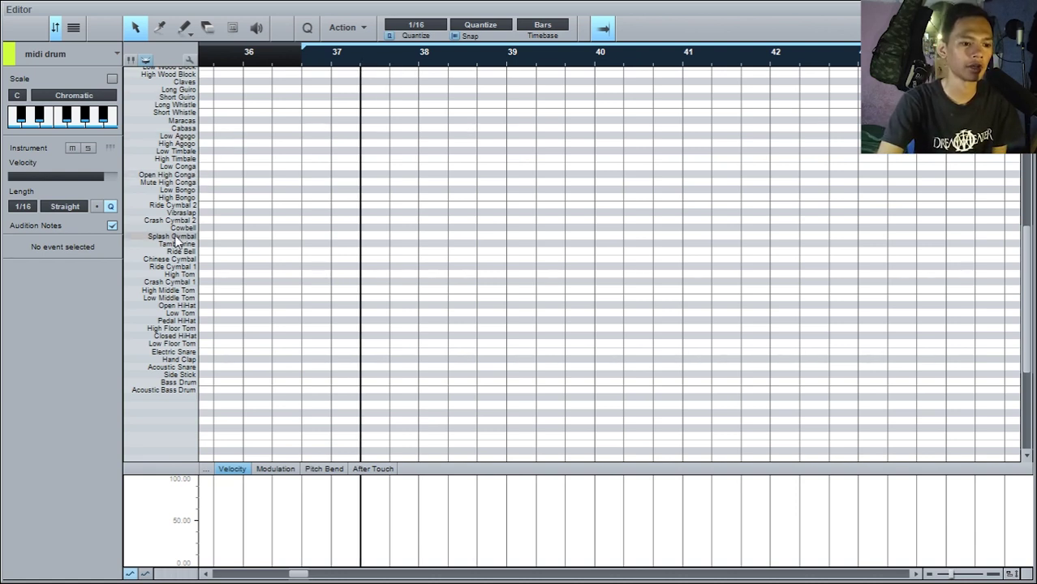
scroll(331, 56, up, 2)
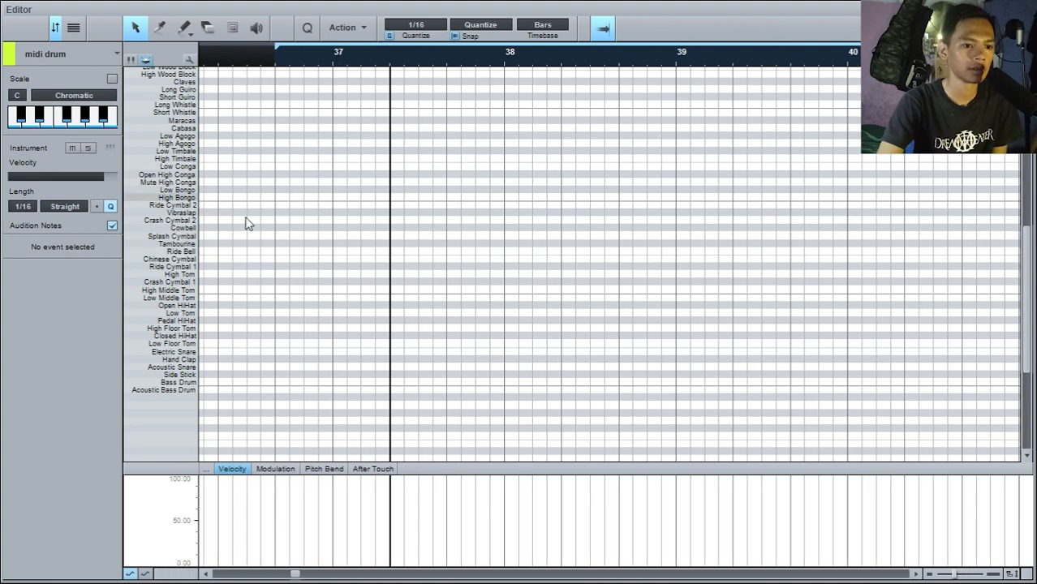
click(414, 27)
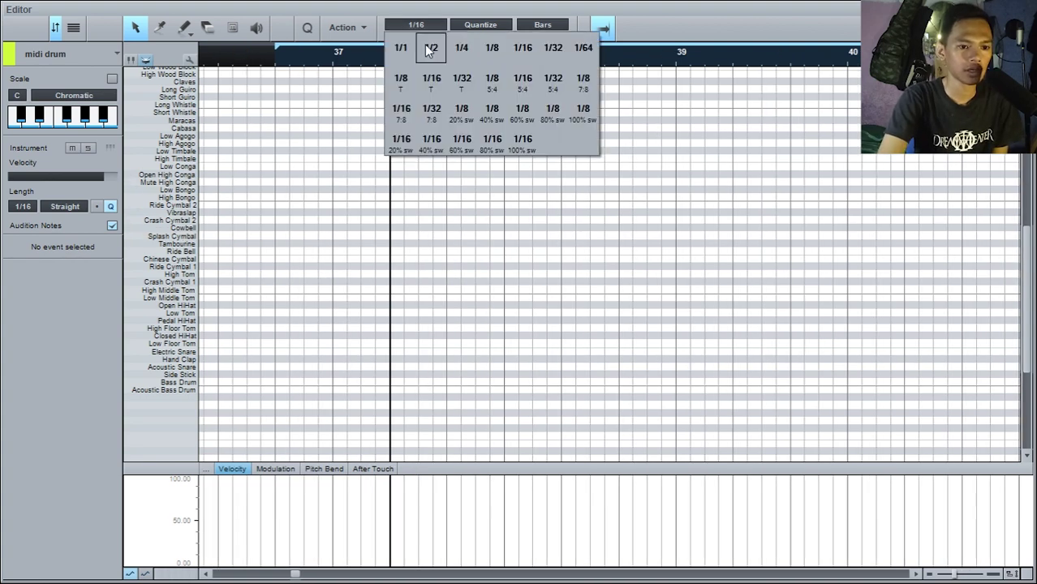
click(468, 55)
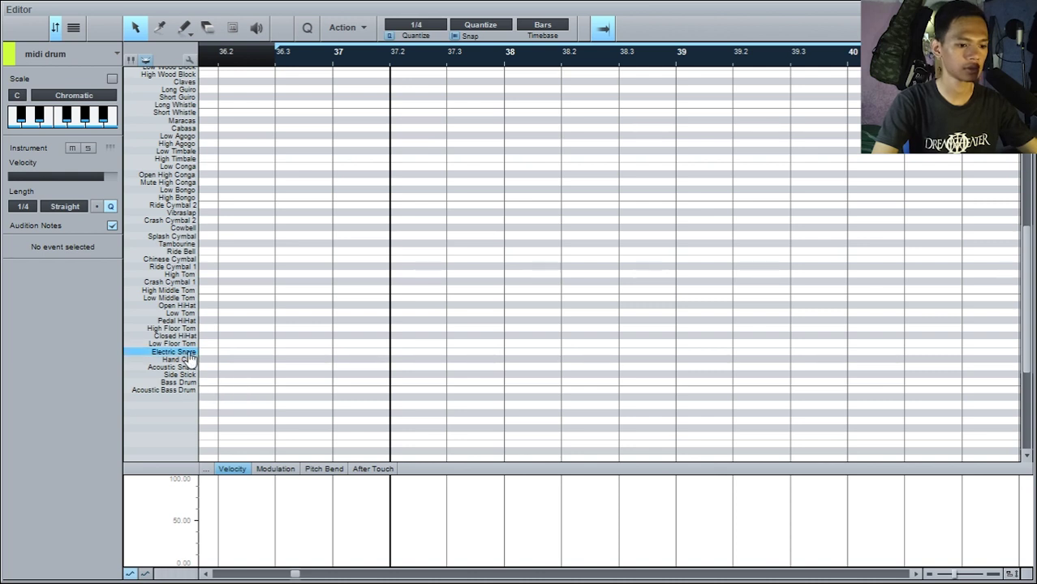
Step: Add a 1/4 Closed HiHat note with velocity 85.91 at 36.3 and duplicate it on every beat up to 41.1
click(295, 335)
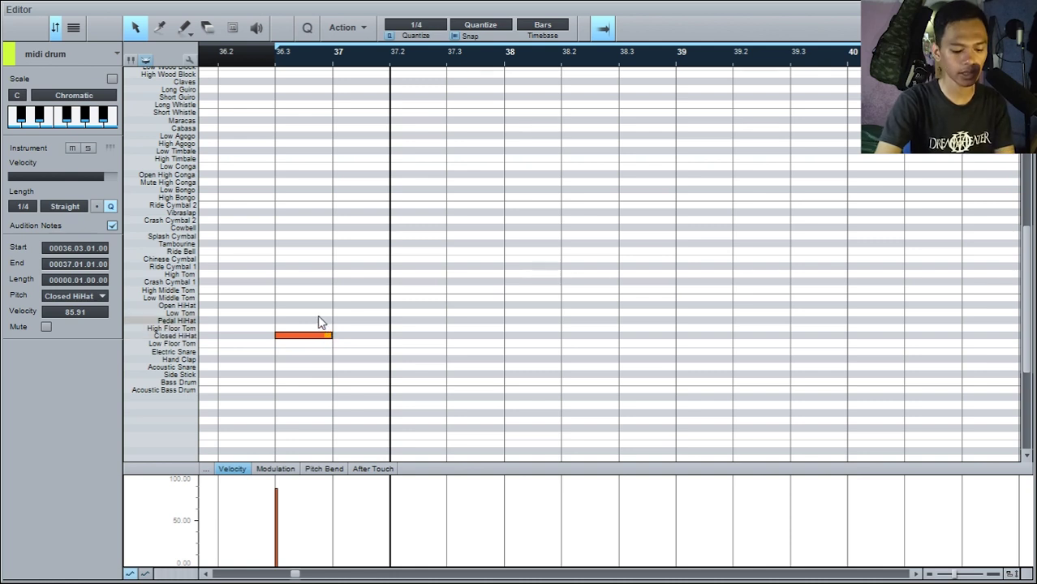
key(d)
key(d)
key(d)
key(d)
key(d)
key(d)
key(d)
key(d)
key(d)
key(d)
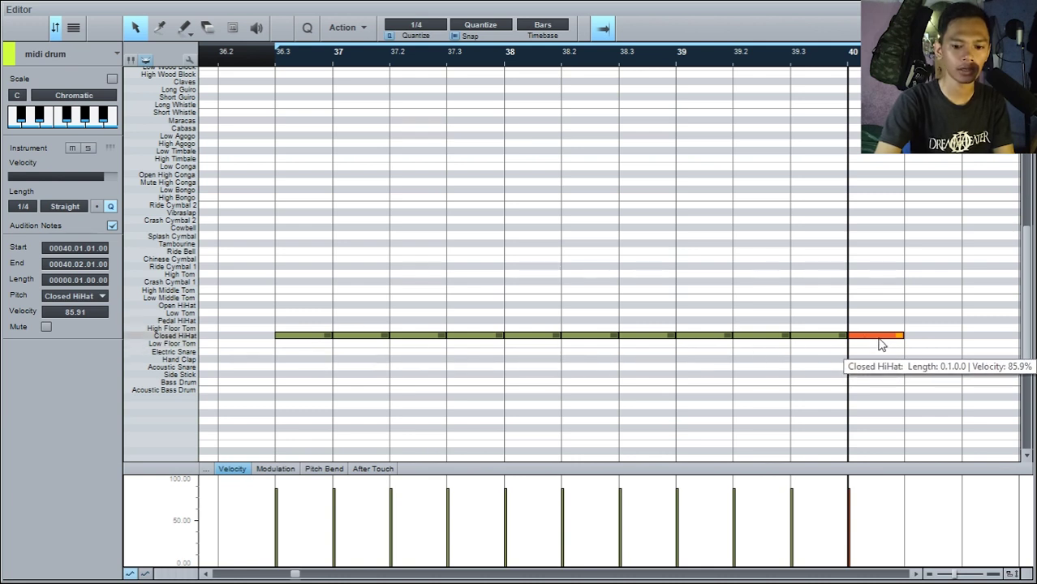
key(ctrl+d)
key(ctrl+d)
key(ctrl+d)
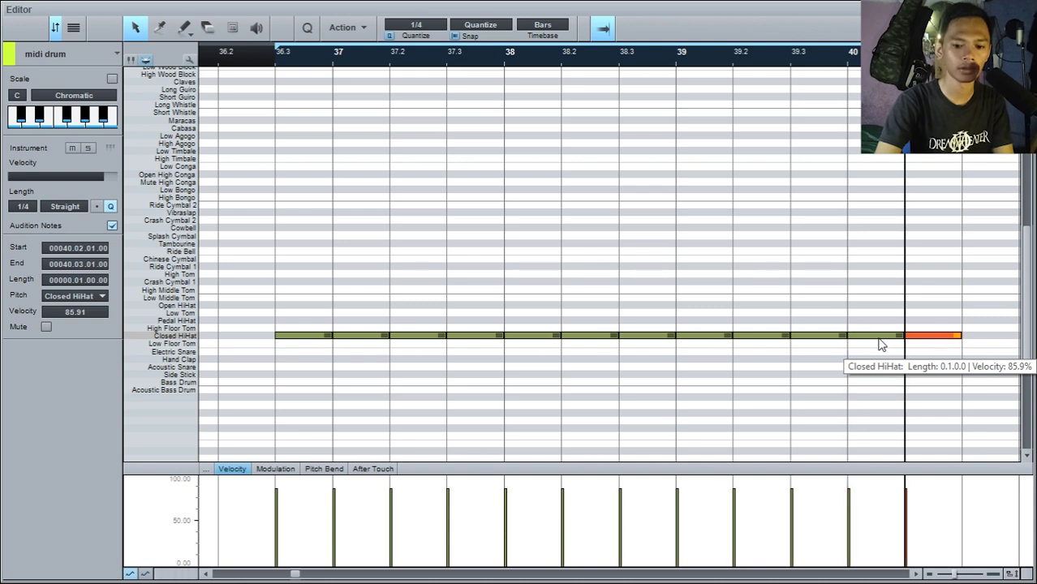
scroll(686, 55, down, 1)
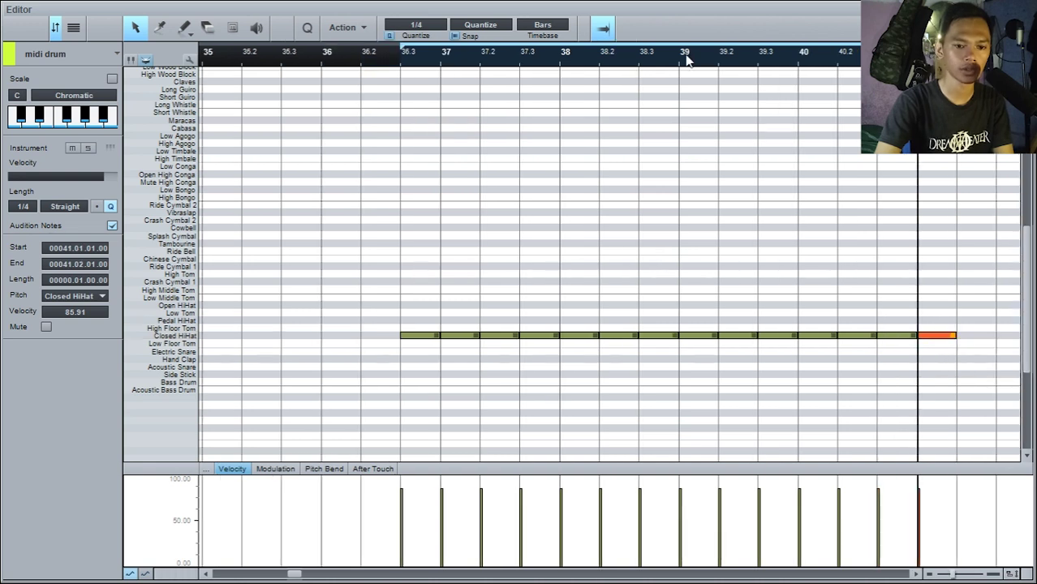
Step: Move the playhead to 36.3, delete the Closed HiHat note there and play back the remaining pattern
click(399, 53)
scroll(399, 52, up, 2)
scroll(398, 51, up, 2)
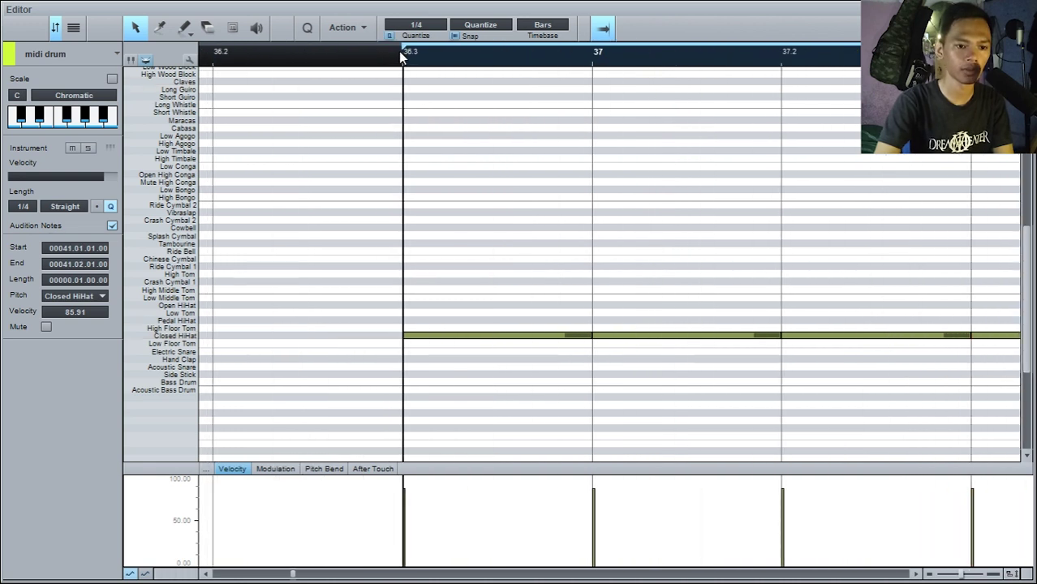
scroll(398, 51, up, 2)
scroll(398, 51, down, 4)
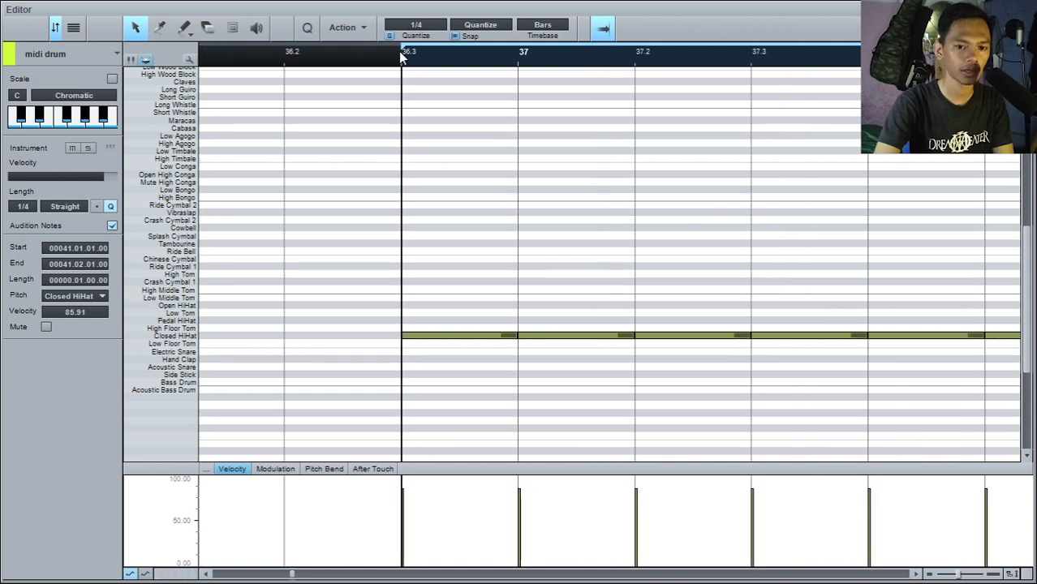
double_click(439, 337)
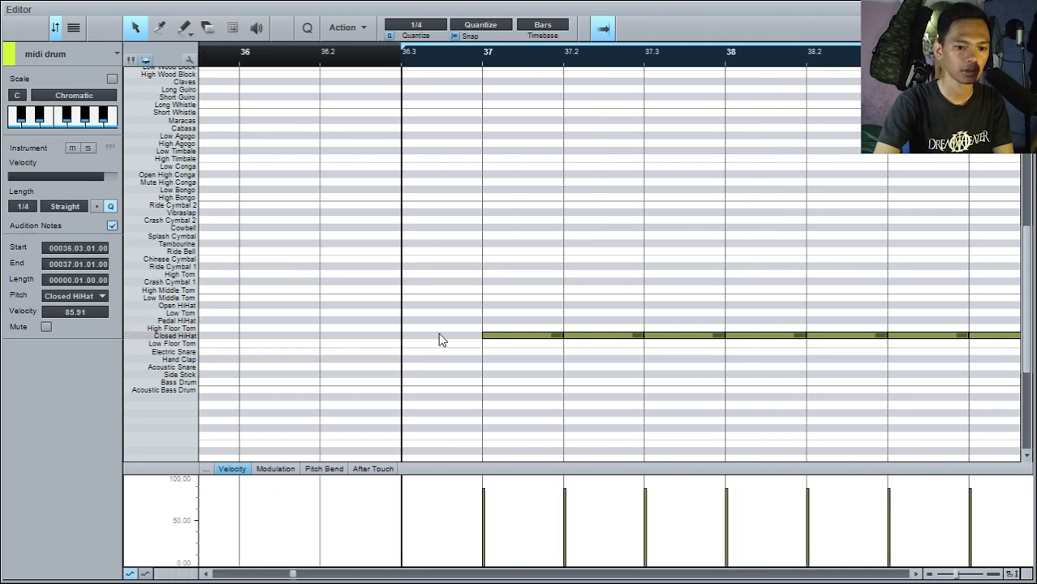
scroll(572, 63, down, 1)
key(space)
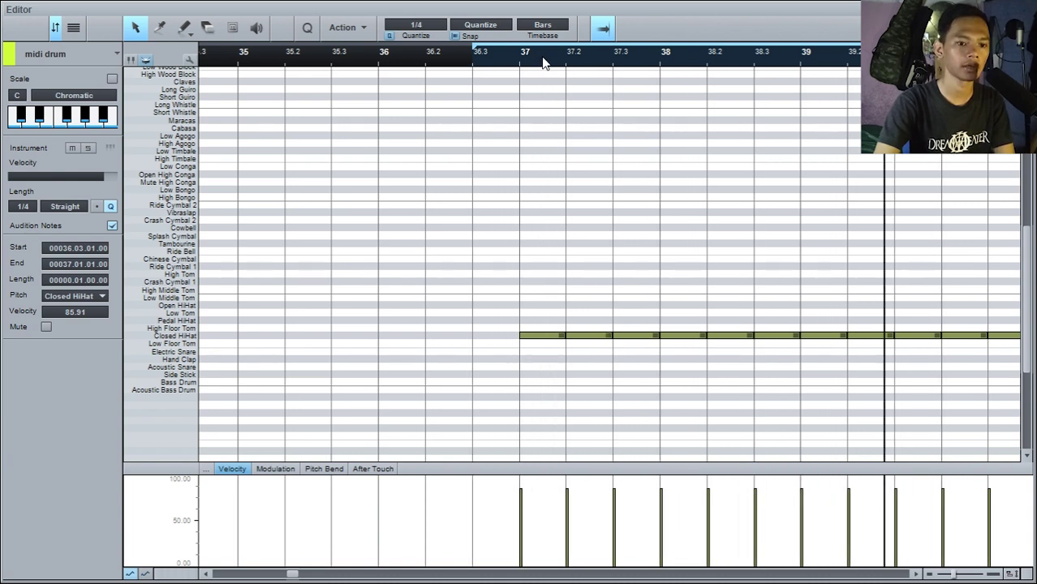
scroll(544, 60, down, 1)
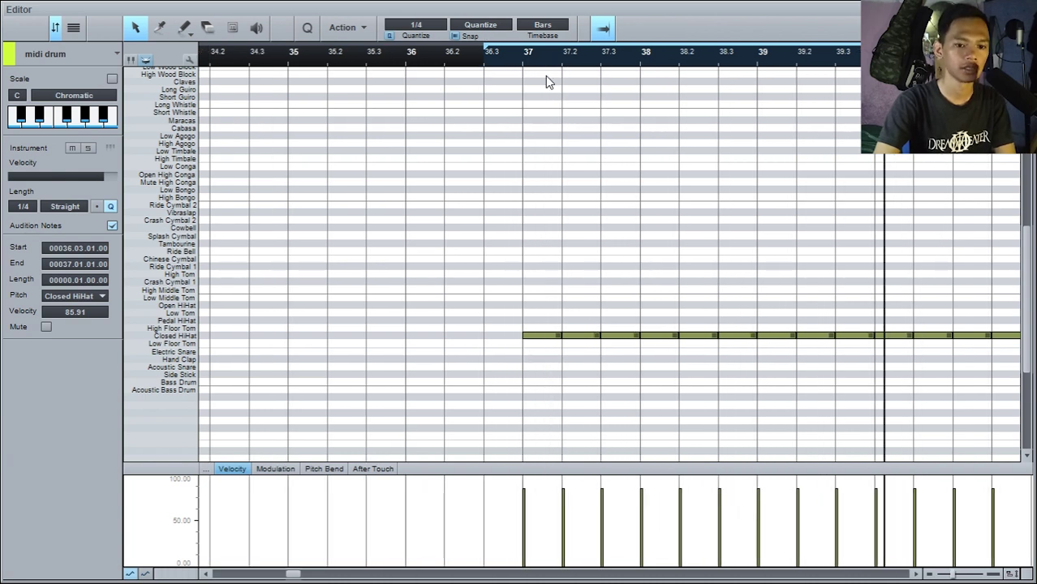
Step: Select the Closed HiHat note at 37.1, reapply the 1/4 quantize value and raise the note's velocity to 100
click(547, 339)
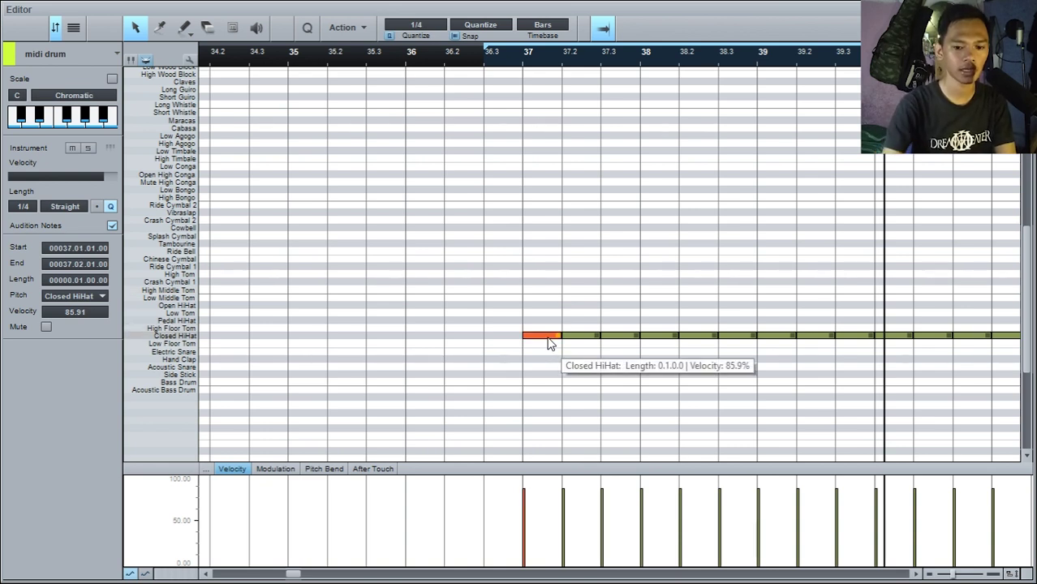
scroll(547, 341, down, 2)
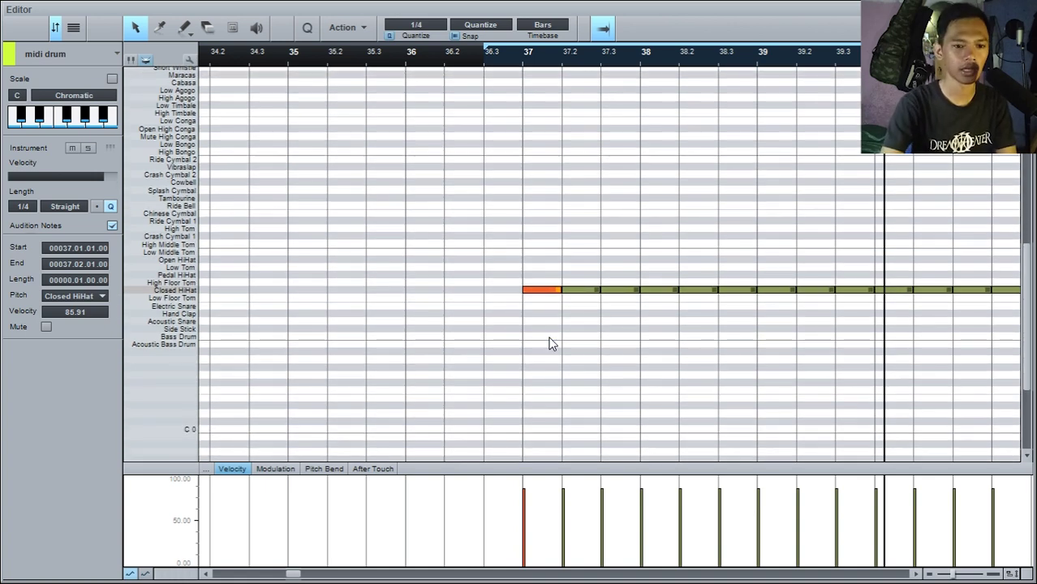
click(413, 24)
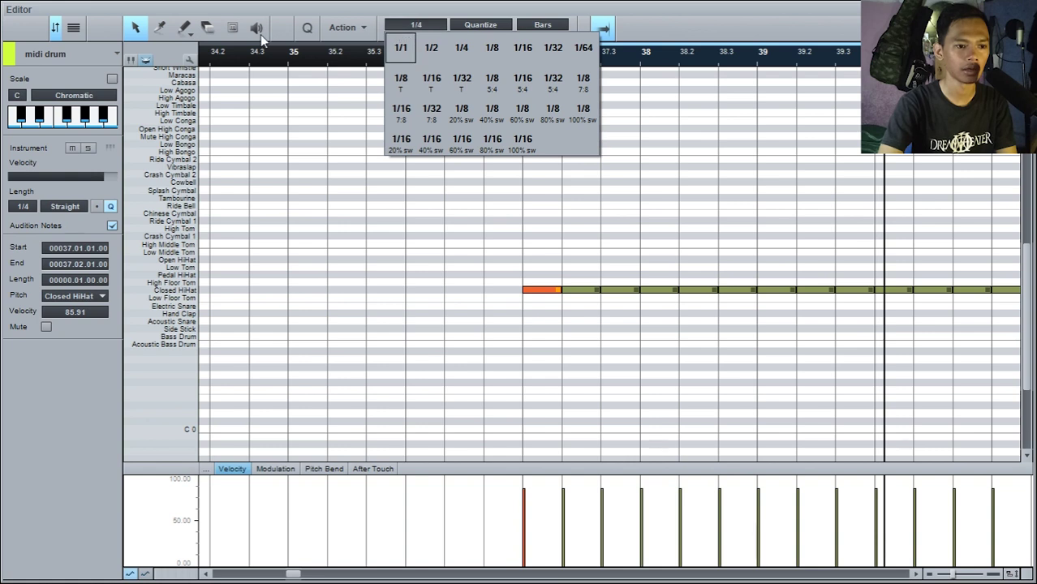
click(167, 185)
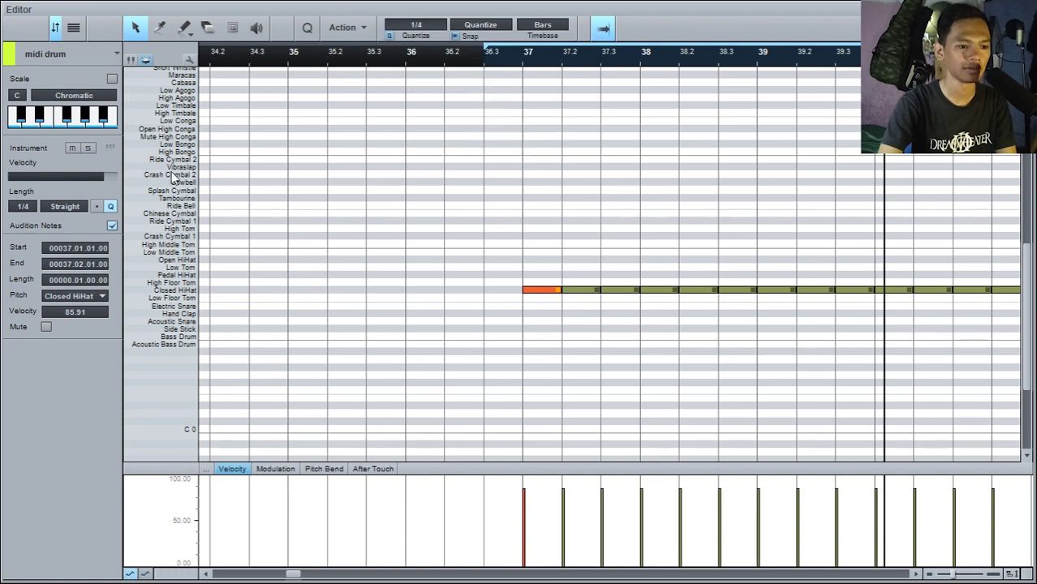
click(438, 23)
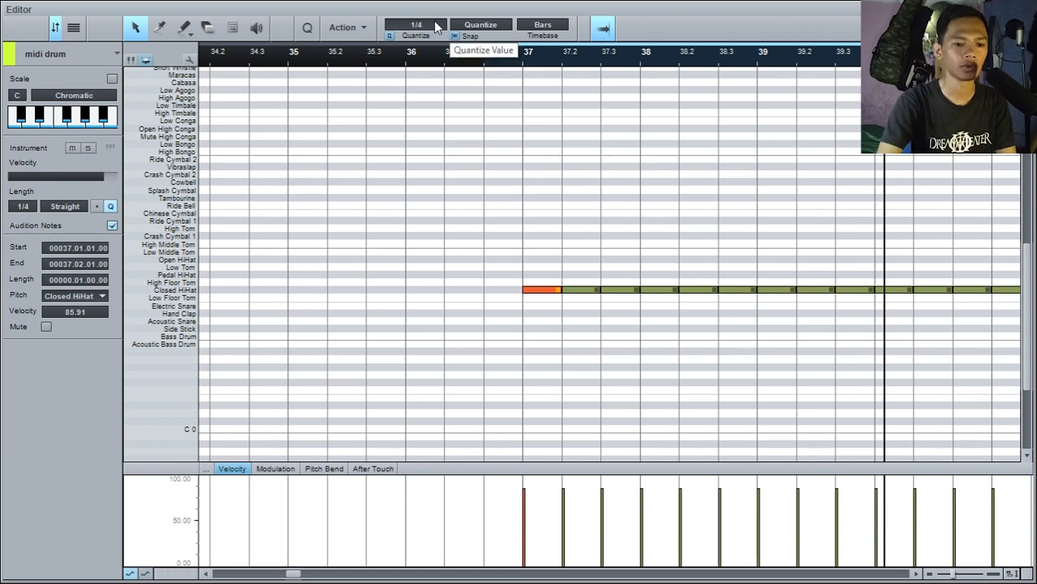
click(434, 25)
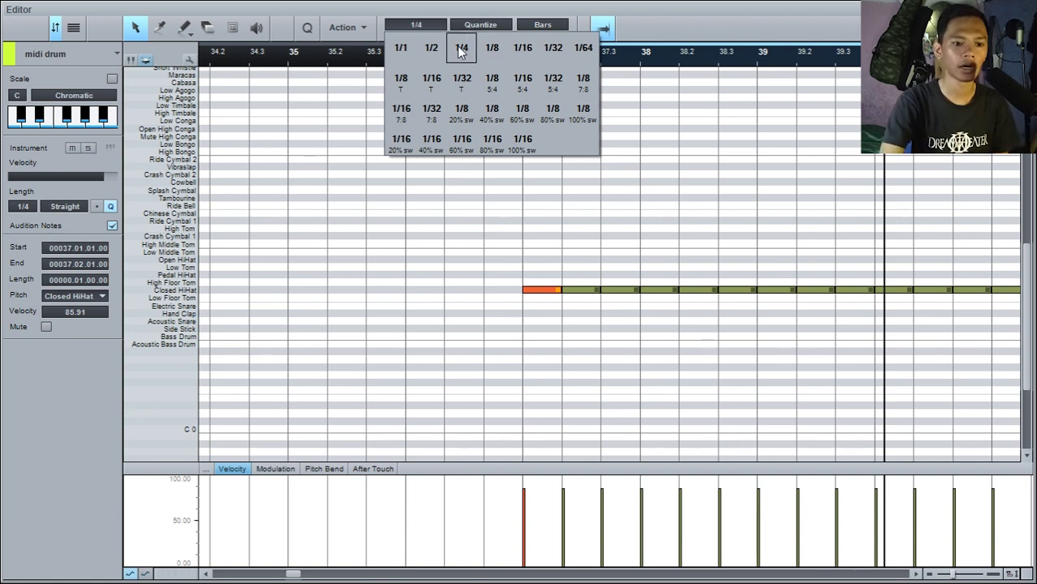
click(460, 51)
scroll(553, 65, up, 4)
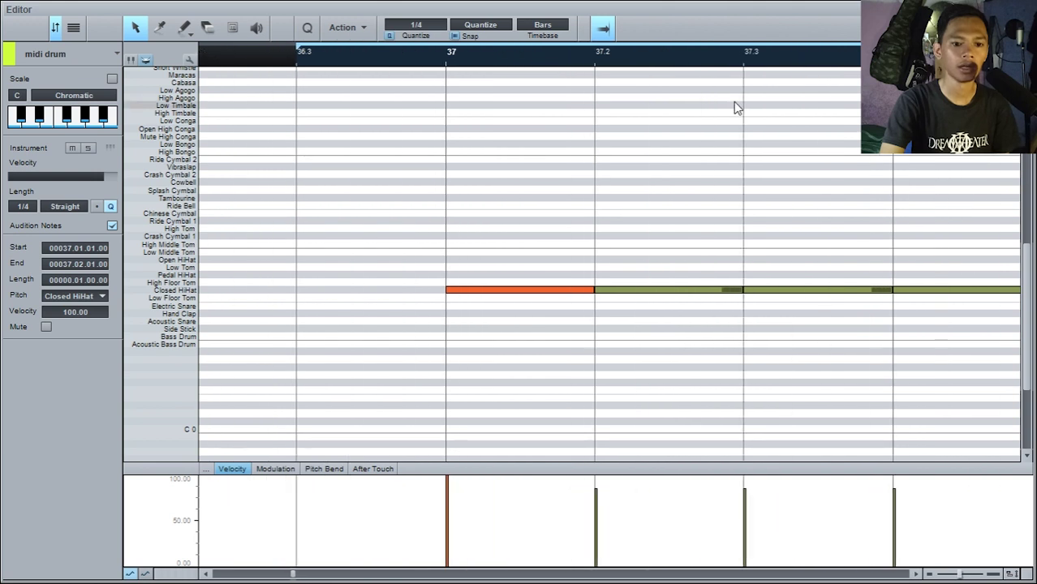
scroll(689, 64, down, 2)
scroll(673, 64, down, 2)
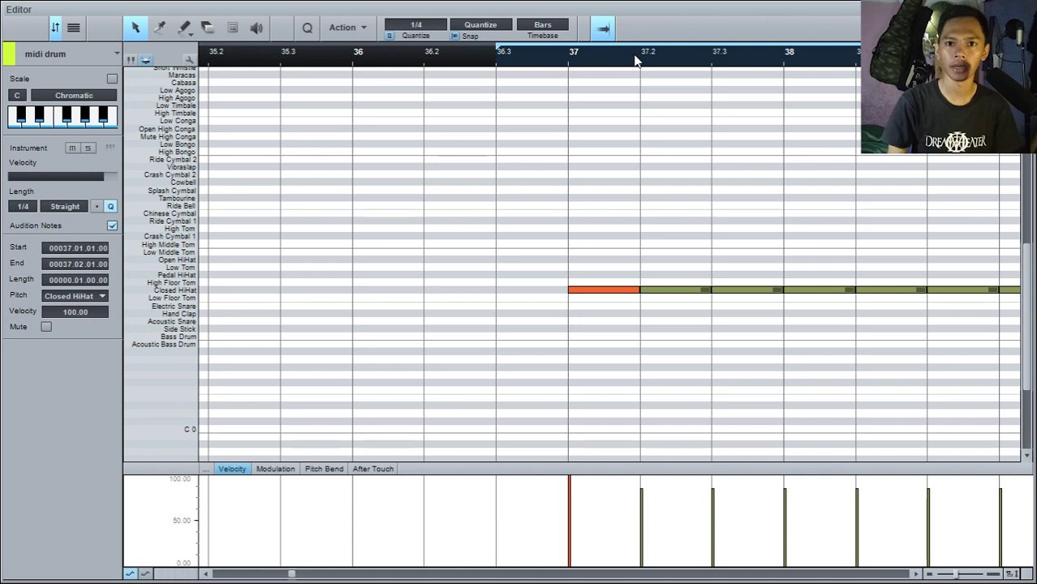
Step: Change the quantize value to 1/8
click(414, 25)
click(490, 50)
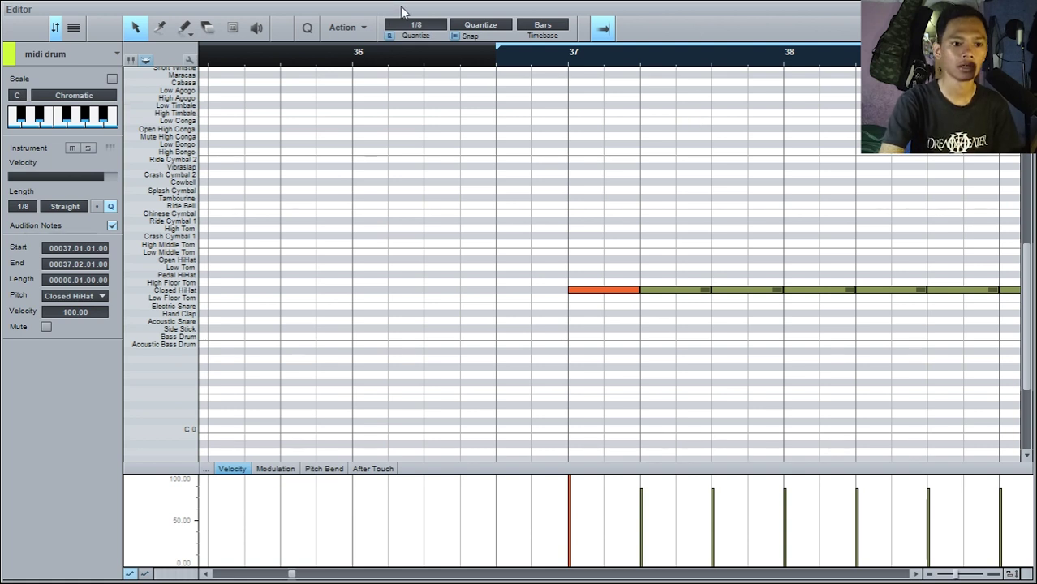
click(426, 30)
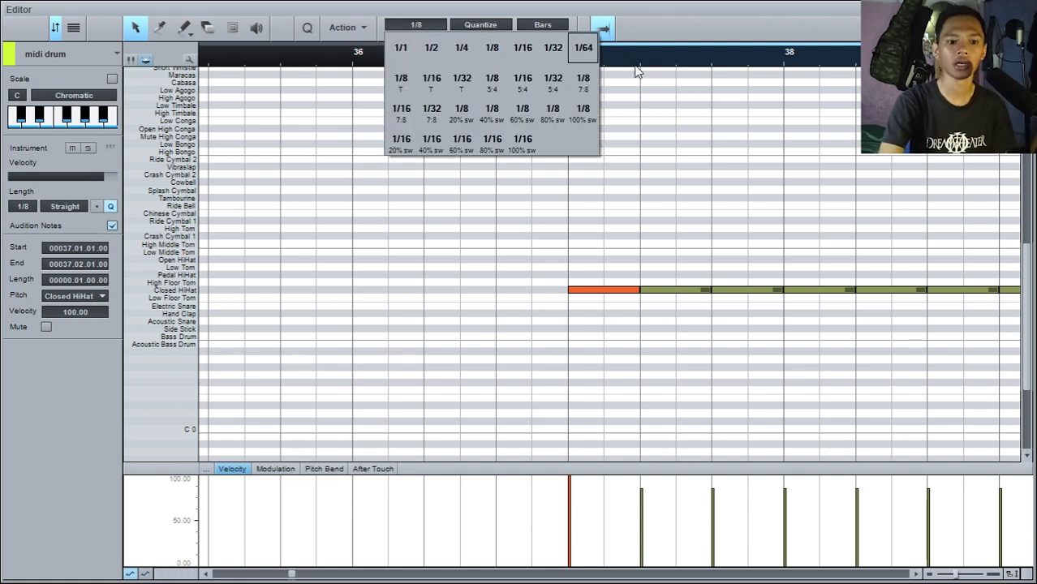
click(680, 102)
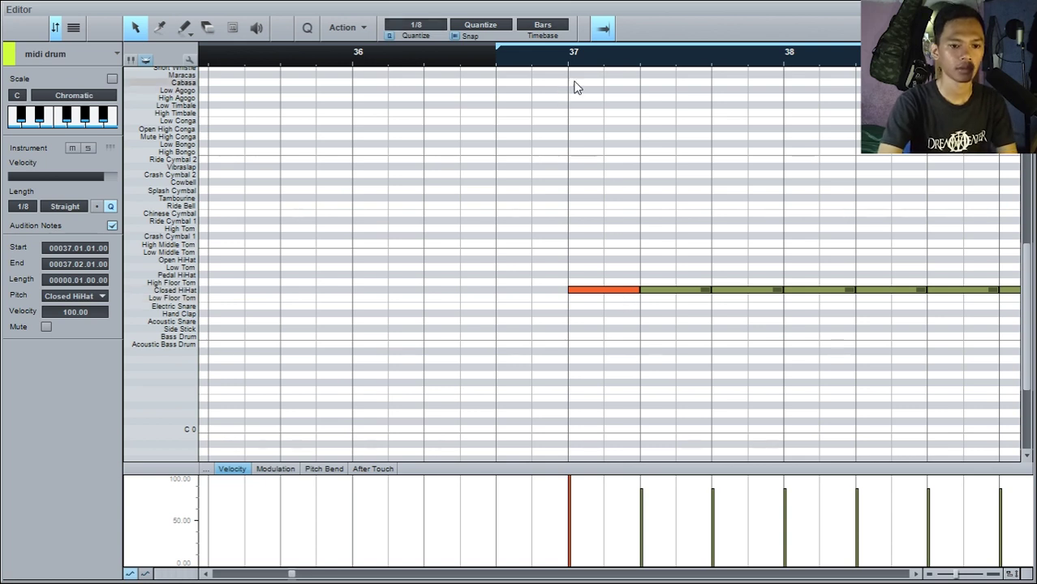
Step: Set the quantize value to 1/16 and replace the 1/4 Closed HiHat note at 37.1 with a 1/16 note
double_click(609, 289)
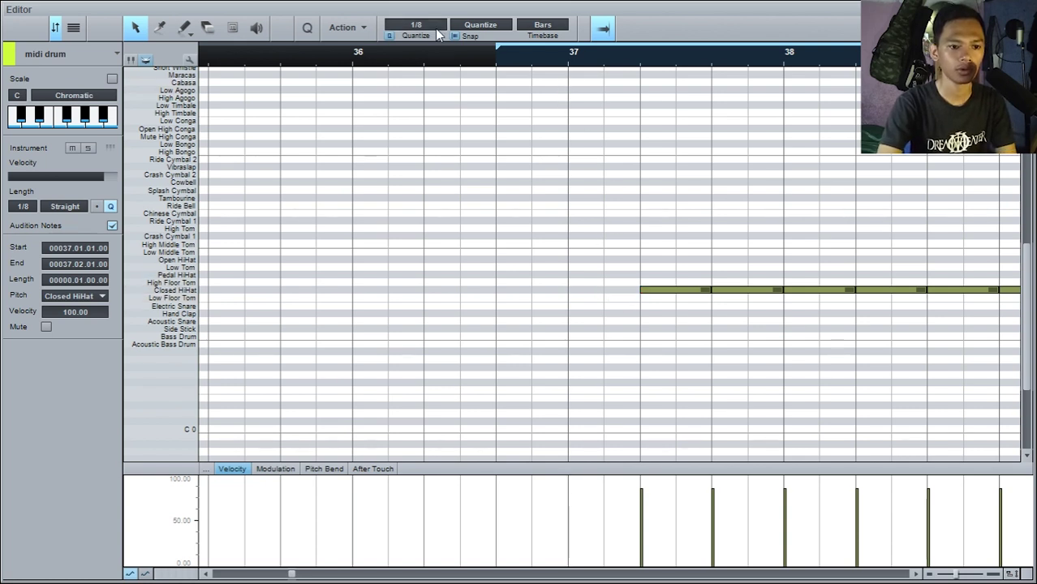
click(415, 25)
click(523, 47)
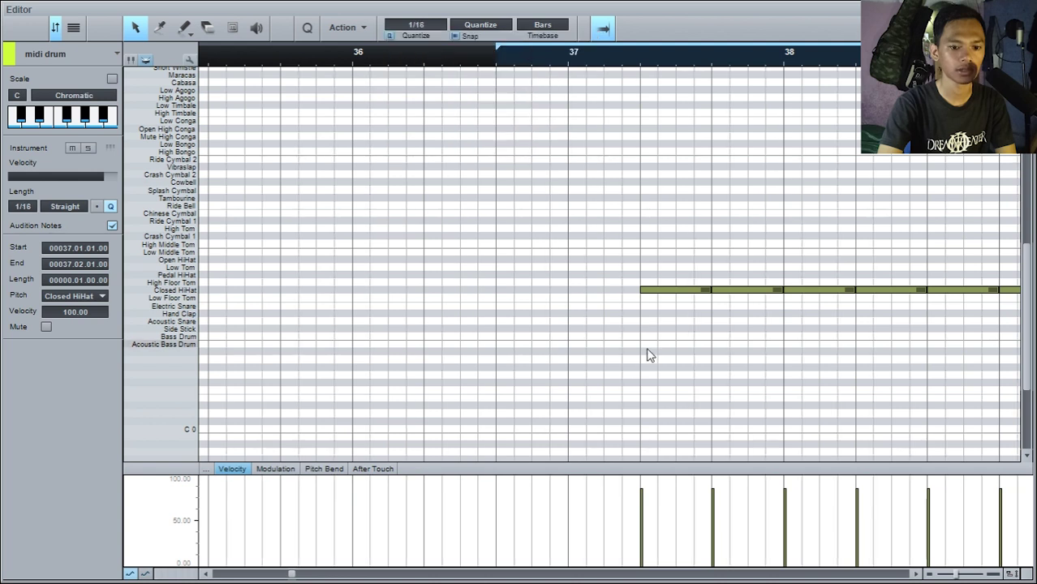
double_click(578, 291)
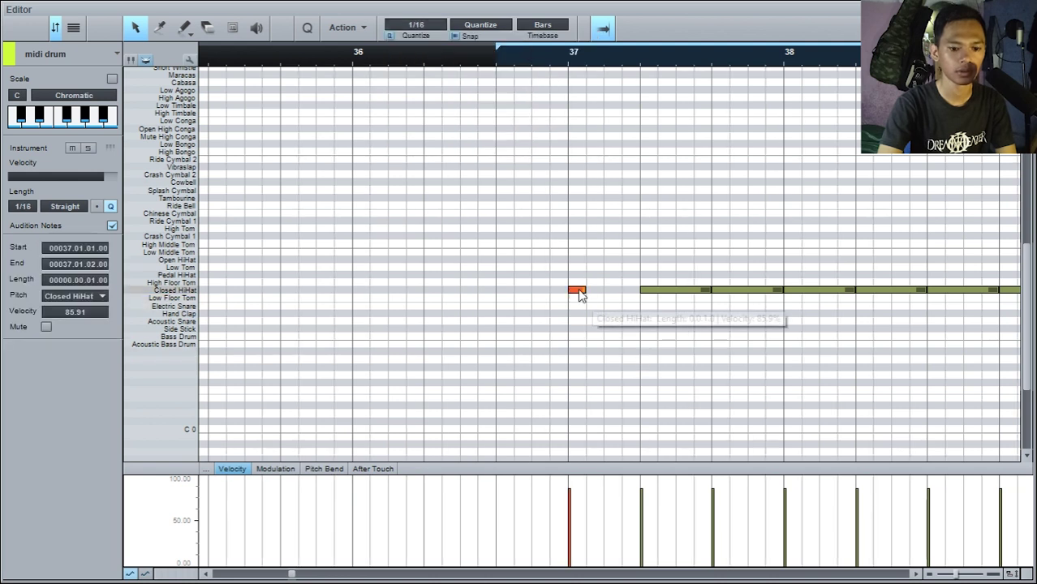
Step: Transpose the 1/16 note at 37.1 from Closed HiHat up to High Tom
key(Up)
key(Up)
key(Up)
key(Up)
key(Up)
key(Up)
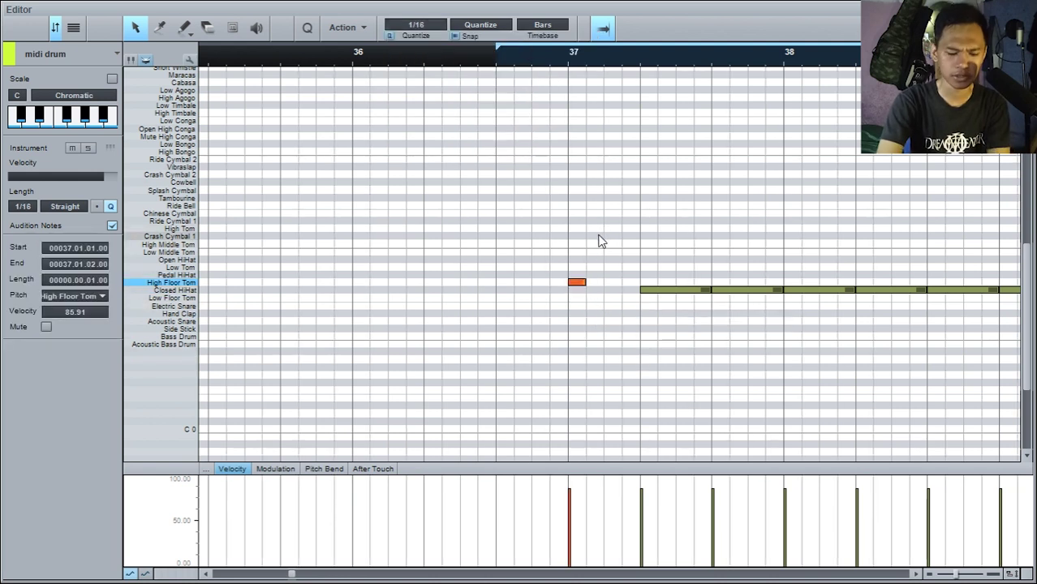
key(Up)
key(Up)
key(Up)
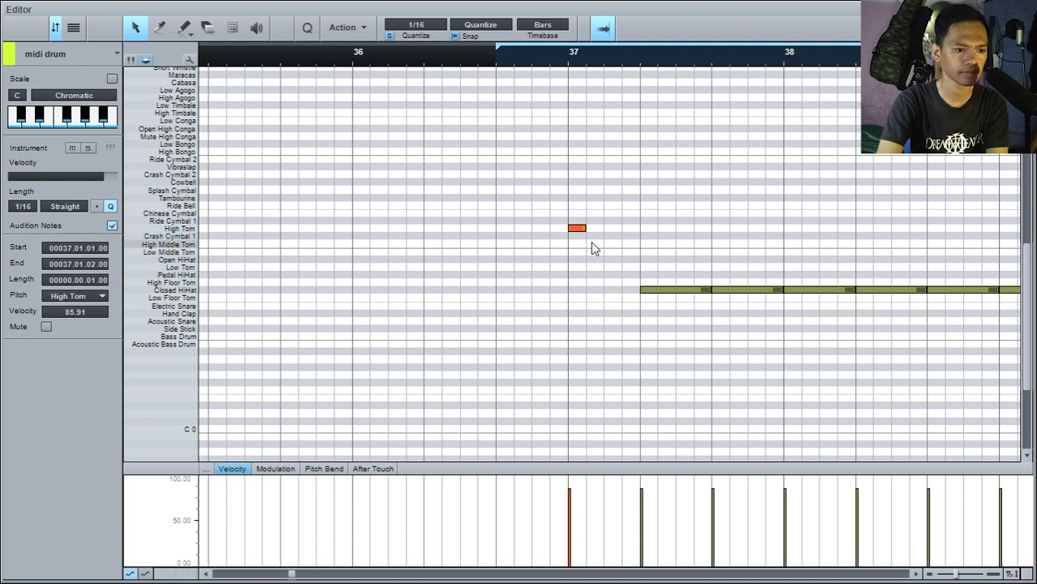
Step: Lower the 1/16 note at 37.1 to Crash Cymbal 1, put a copy on Crash Cymbal 2 and play the result
key(Down)
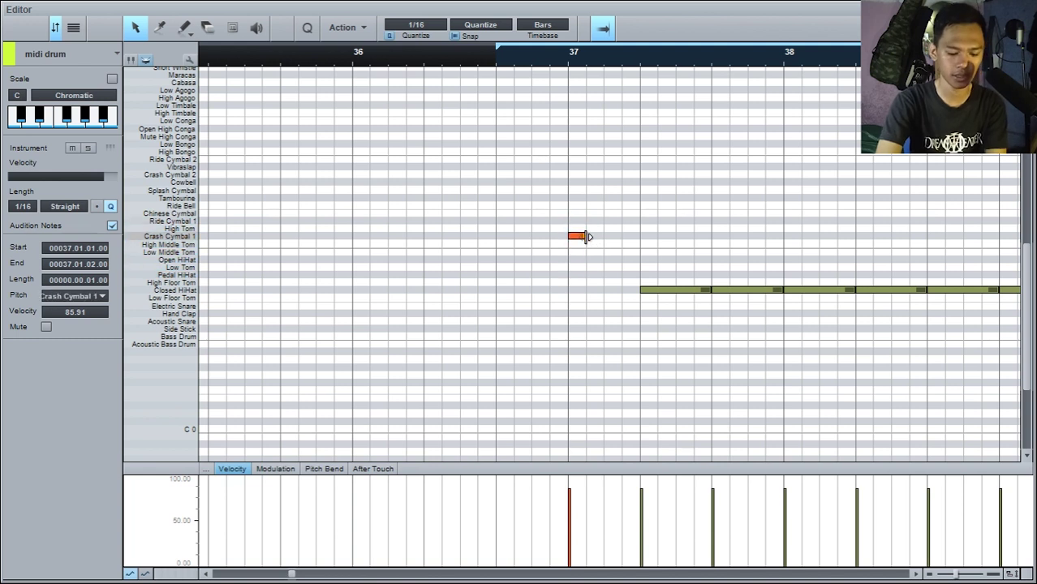
mouse_move(588, 237)
mouse_down()
mouse_move(583, 220)
mouse_move(595, 244)
mouse_move(592, 231)
mouse_move(577, 234)
mouse_up()
key(Up)
key(Up)
key(Up)
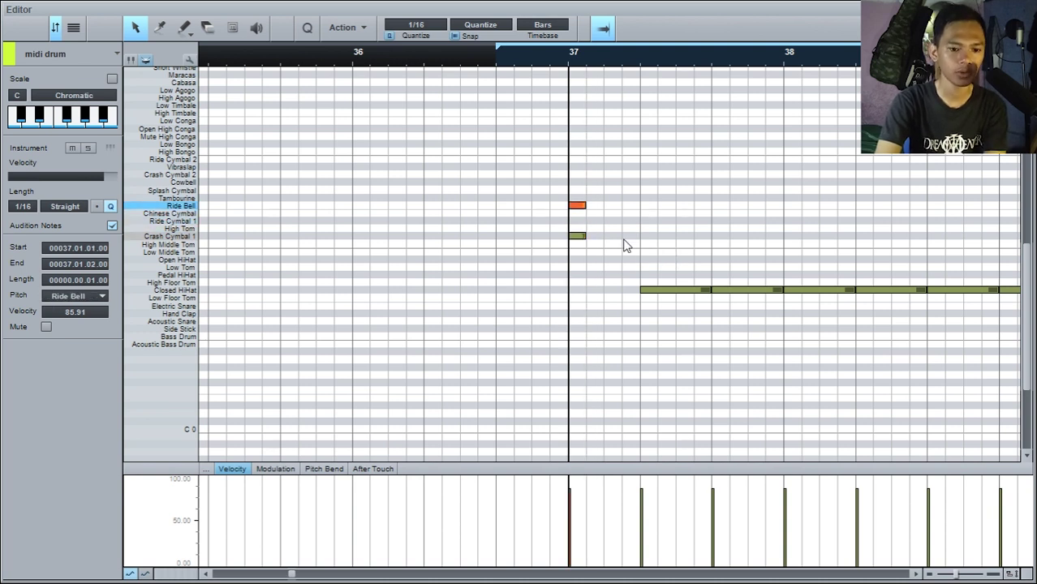
key(Up)
key(Up)
key(Up)
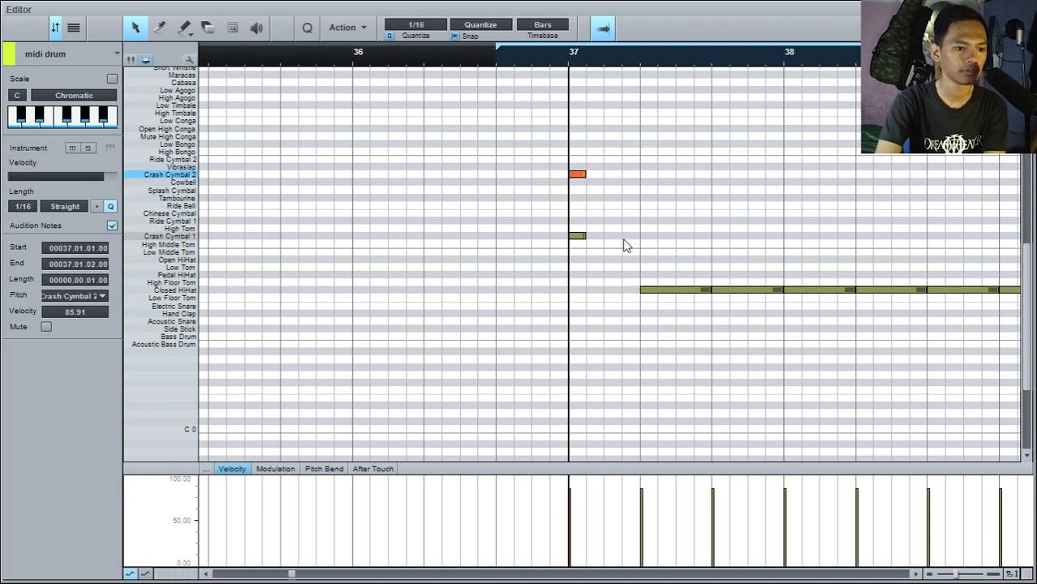
key(space)
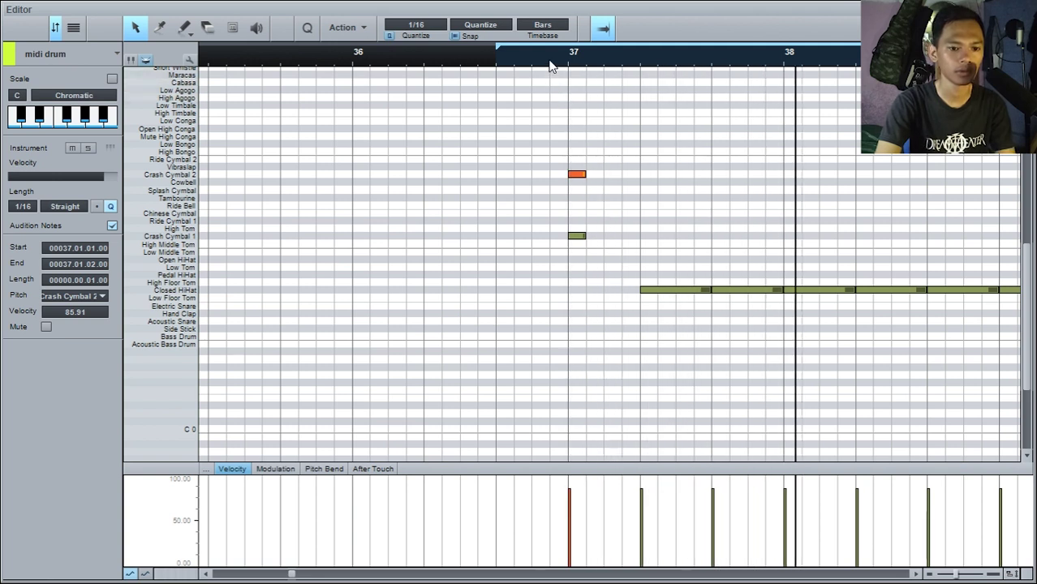
Step: Add a 1/16 Acoustic Bass Drum note at 37.1 and play the pattern from the start of bar 37
scroll(585, 337, down, 1)
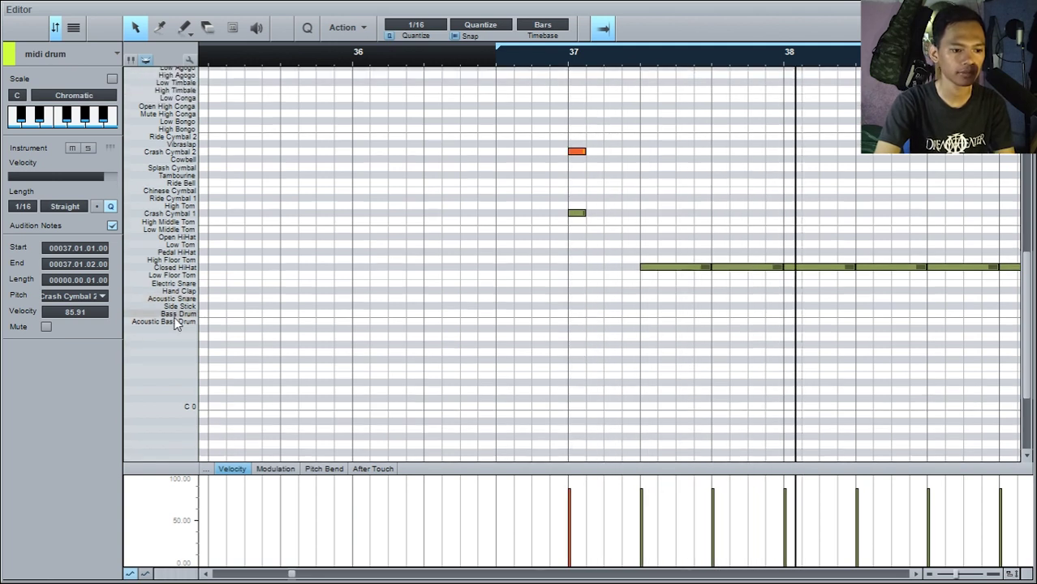
click(573, 322)
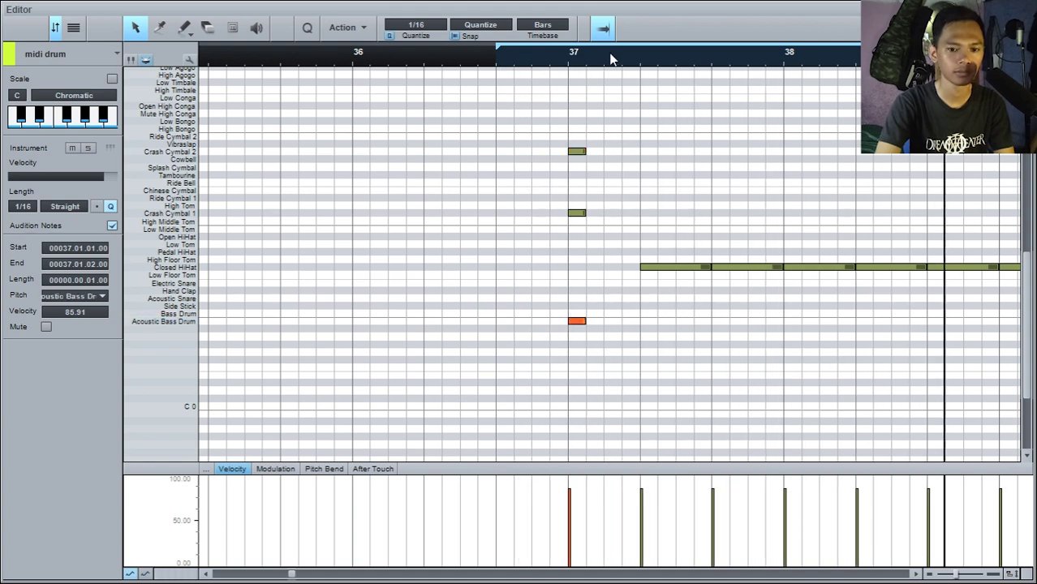
scroll(612, 59, down, 3)
scroll(631, 86, right, 7)
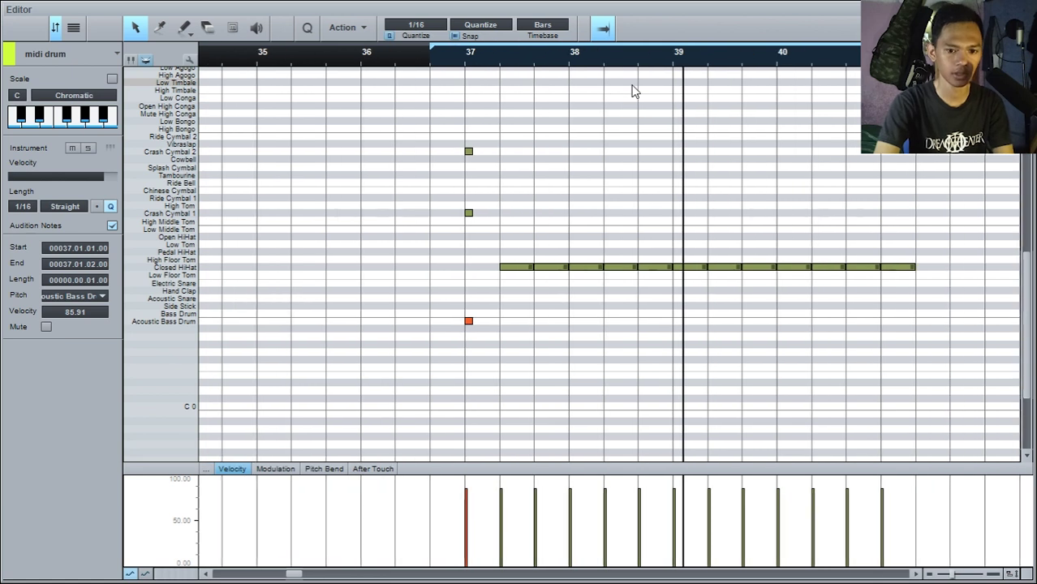
click(415, 63)
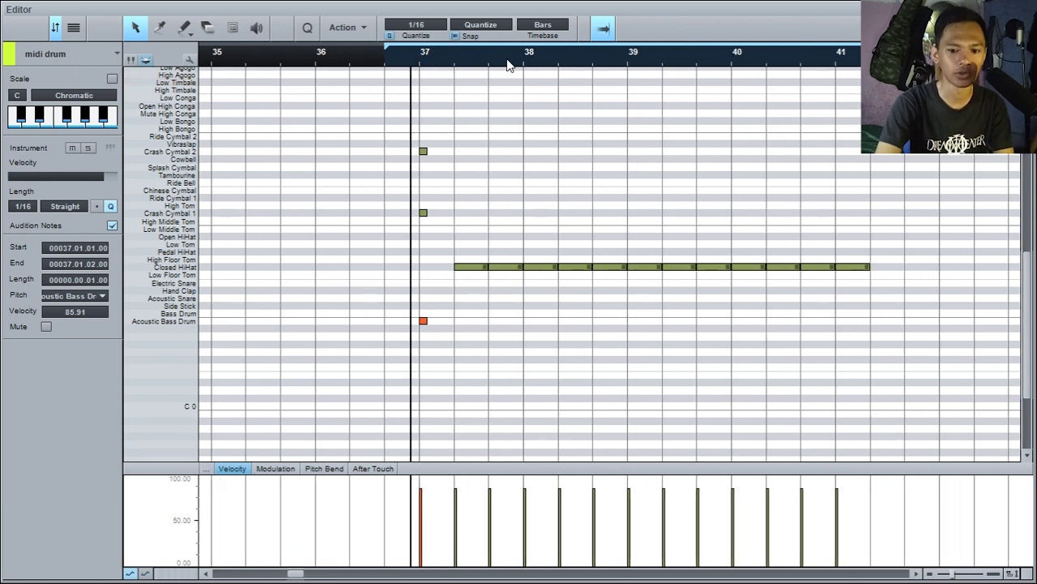
key(space)
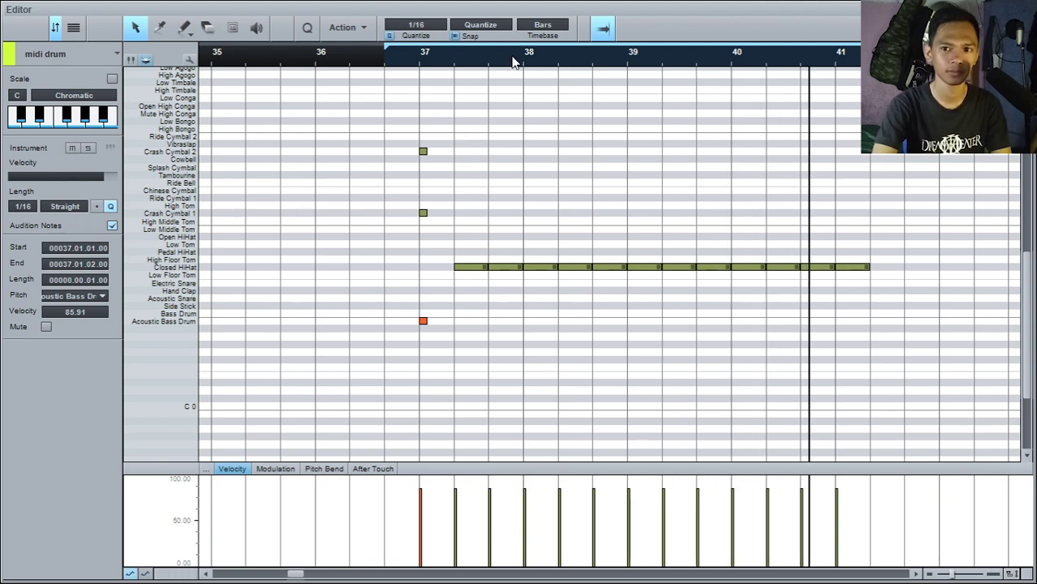
click(422, 58)
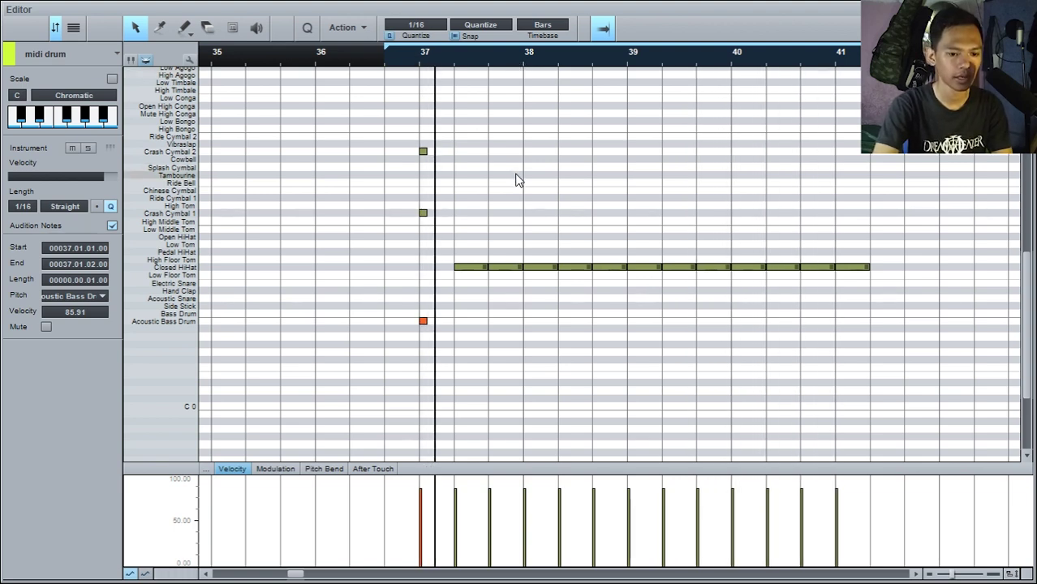
Step: Add a 1/16 Electric Snare note at 38.1 and play the pattern from bar 37
scroll(529, 52, up, 2)
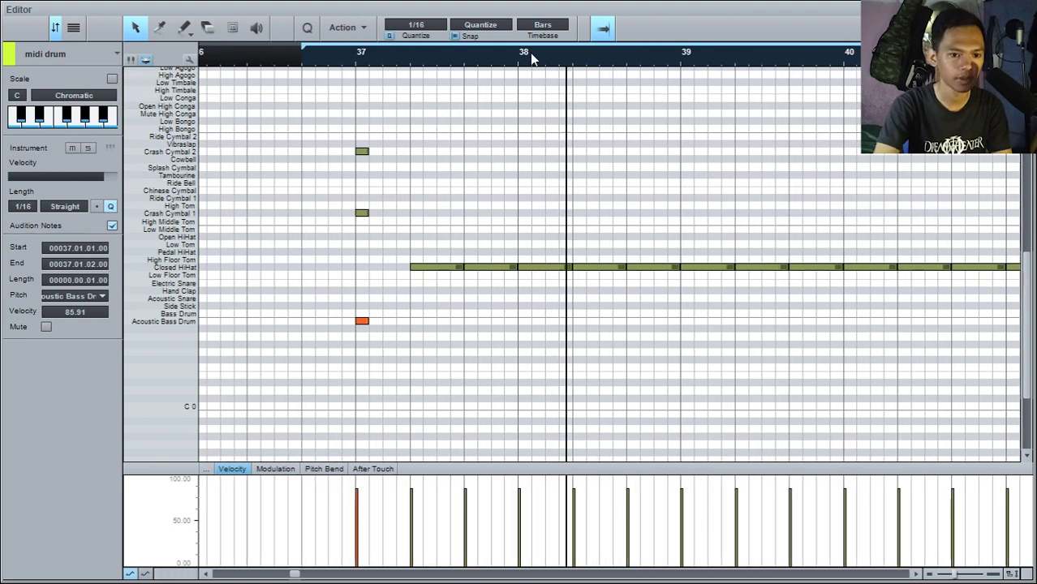
scroll(530, 53, up, 1)
click(510, 285)
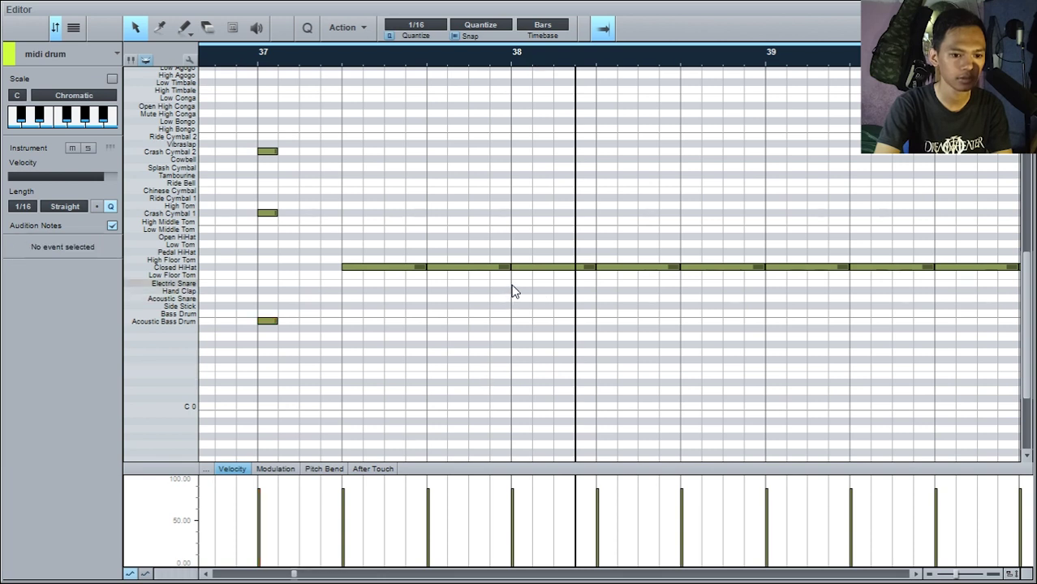
double_click(511, 284)
click(255, 59)
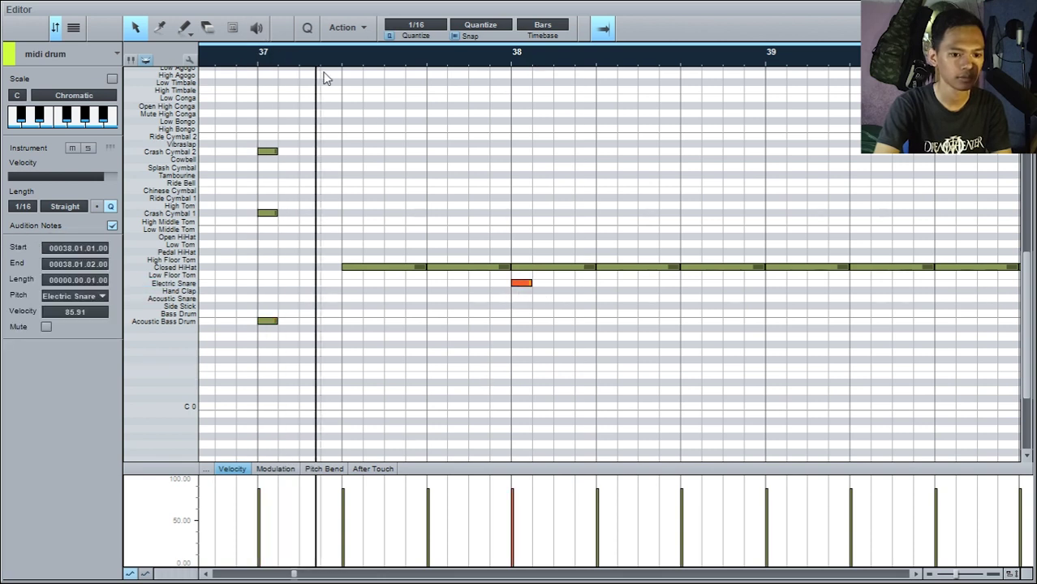
Step: Add a 1/16 Acoustic Bass Drum note at 37.3.3 and audition it from just before bar 37
double_click(474, 320)
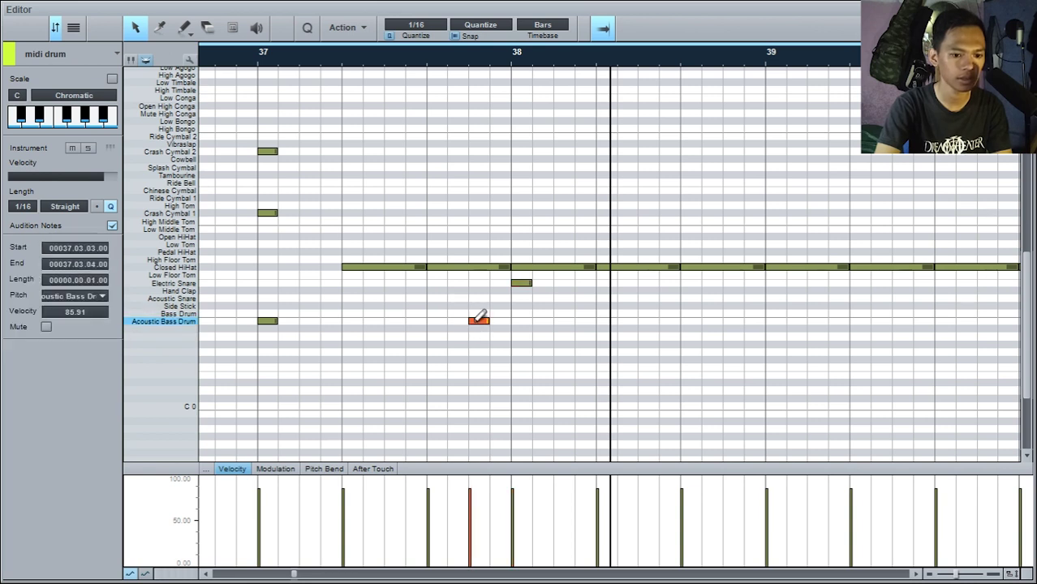
click(248, 59)
key(space)
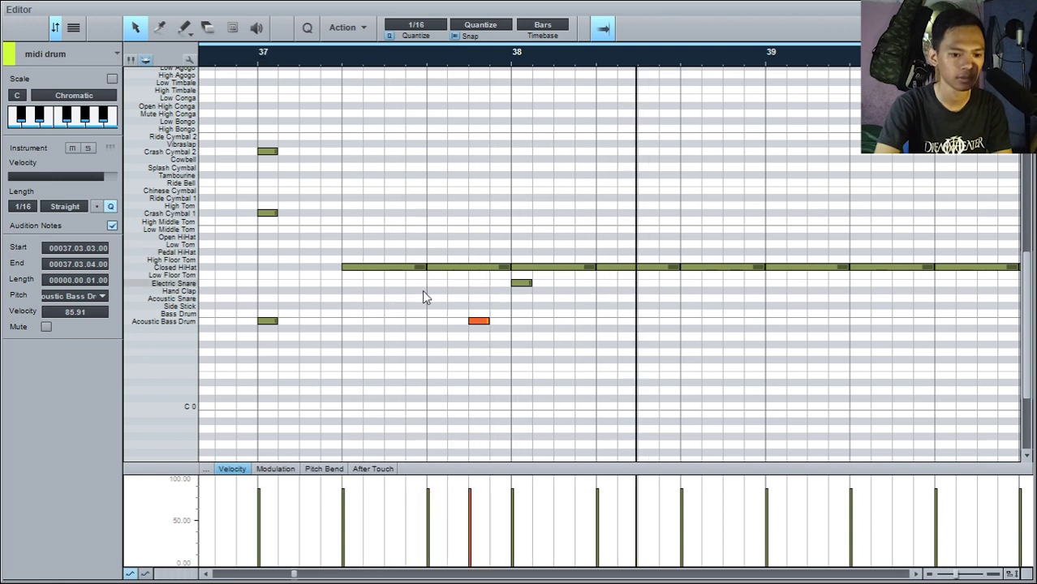
Step: Add a 1/16 Acoustic Bass Drum note at 37.2.4, shift it to 37.3.1 and audition each position
double_click(419, 321)
click(261, 59)
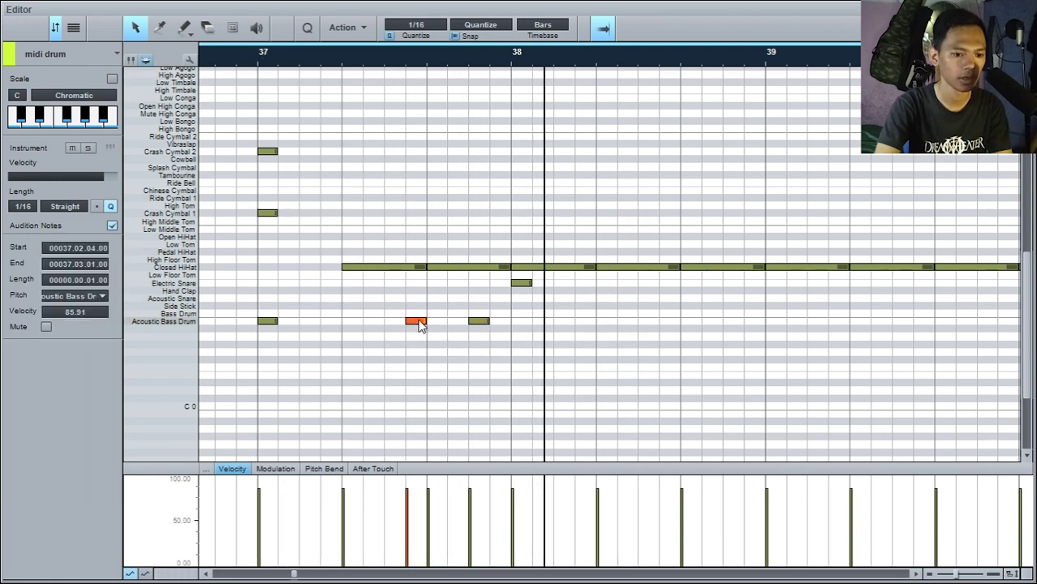
drag(420, 323, 438, 326)
click(247, 59)
key(space)
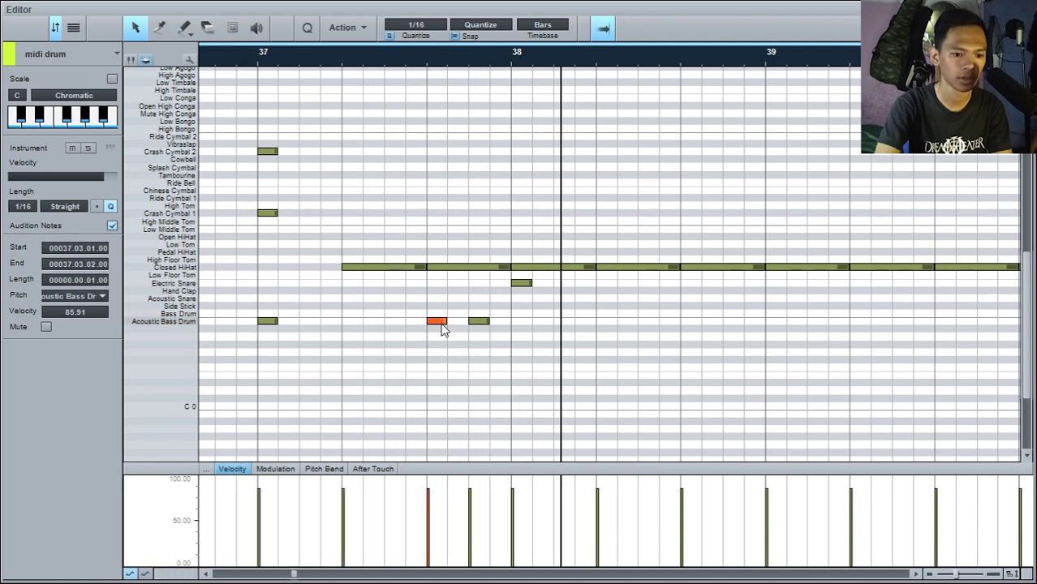
Step: Move the Acoustic Bass Drum note at 37.3.1 back to 37.2.3 and audition the pattern
drag(442, 328, 400, 330)
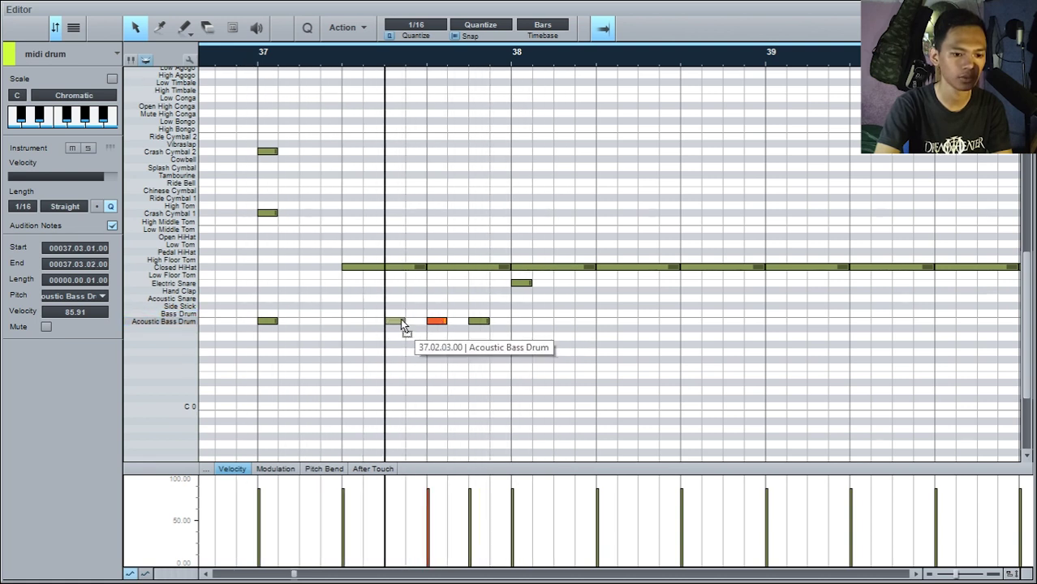
click(247, 59)
key(space)
key(space)
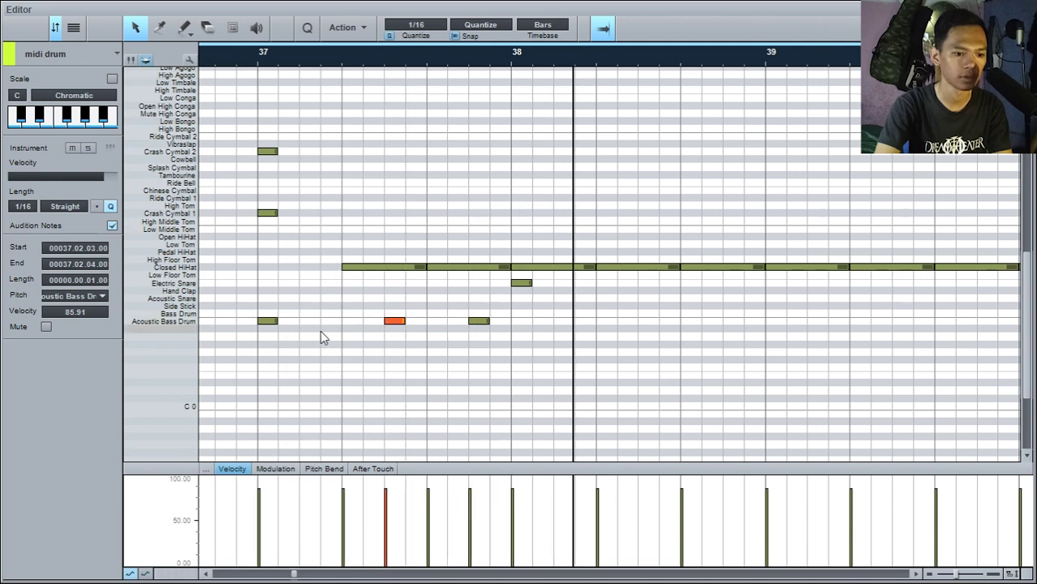
Step: Add a 1/16 Acoustic Bass Drum note at 37.1.3 and play the pattern from just before bar 37
click(316, 325)
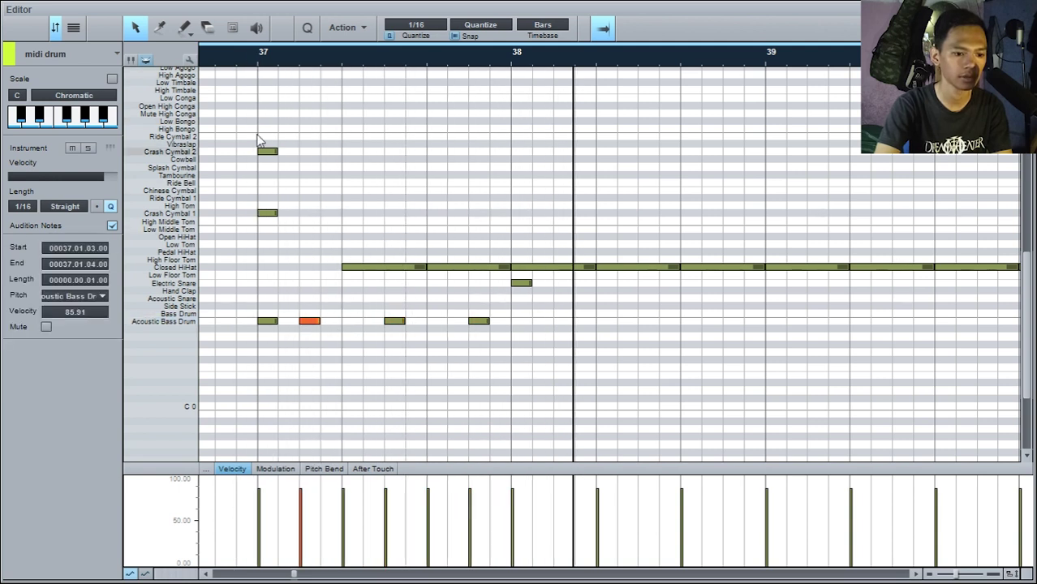
click(245, 60)
key(space)
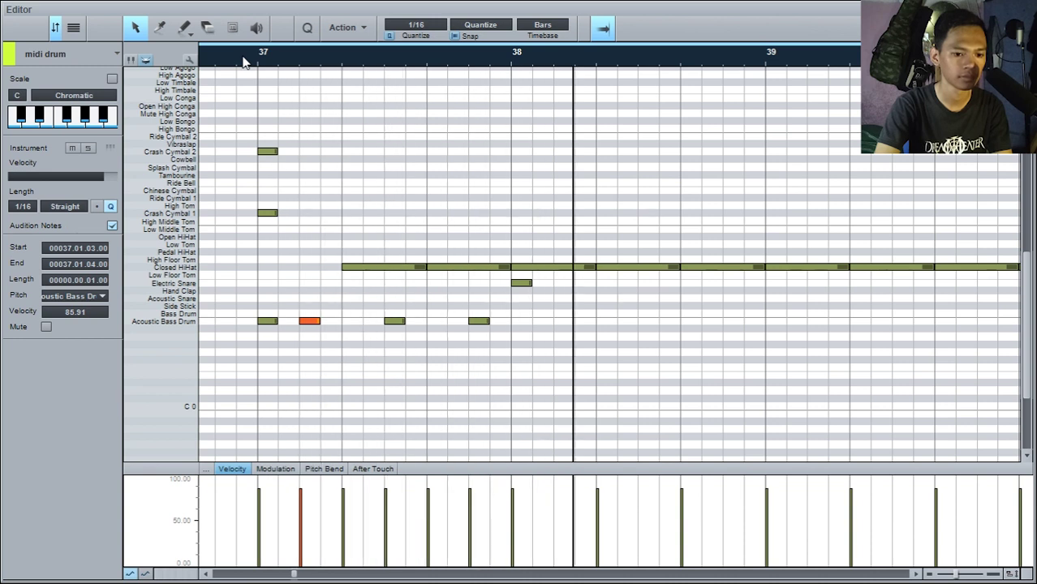
key(space)
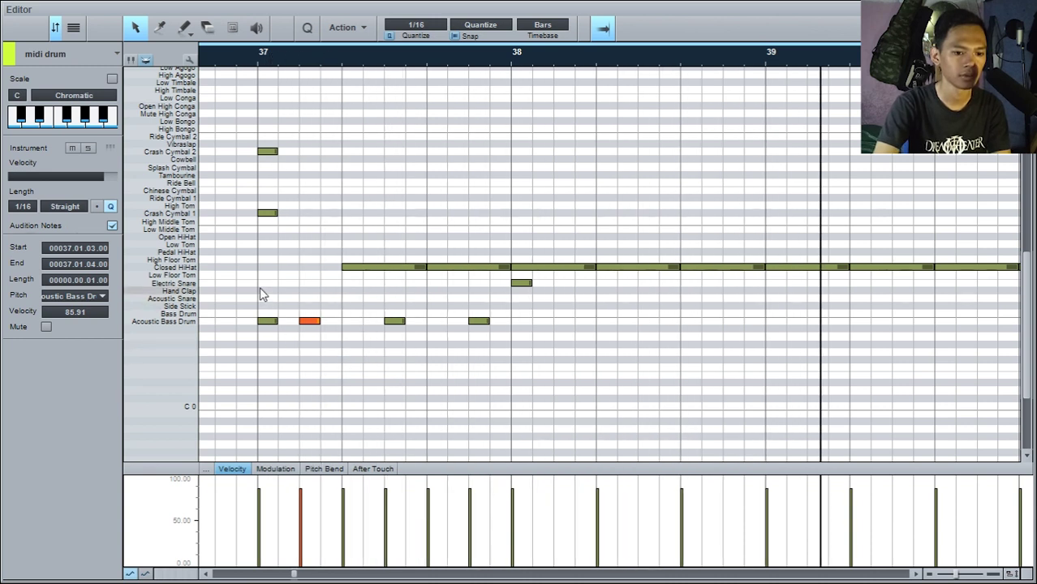
Step: Try duplicating bar 37's four bass drum notes into bar 38 without the one at 38.1, and undo the duplication after playback
drag(260, 294, 484, 350)
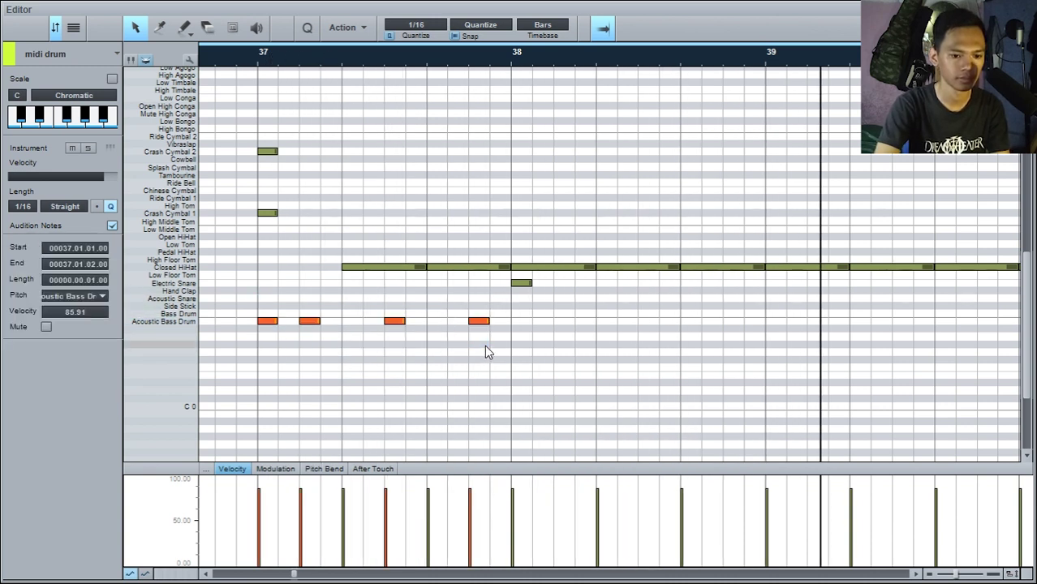
key(ctrl+d)
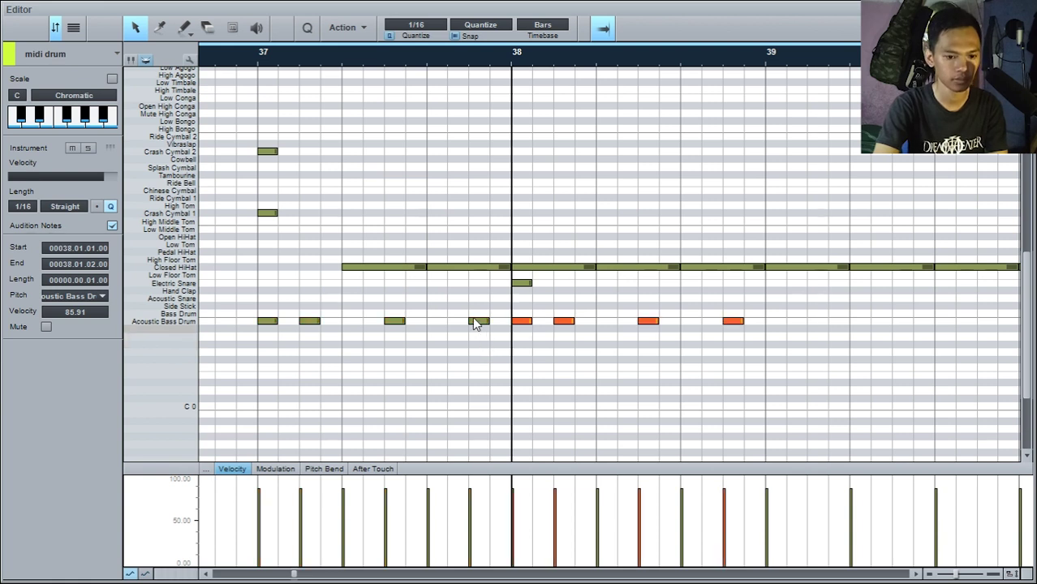
double_click(523, 321)
click(260, 67)
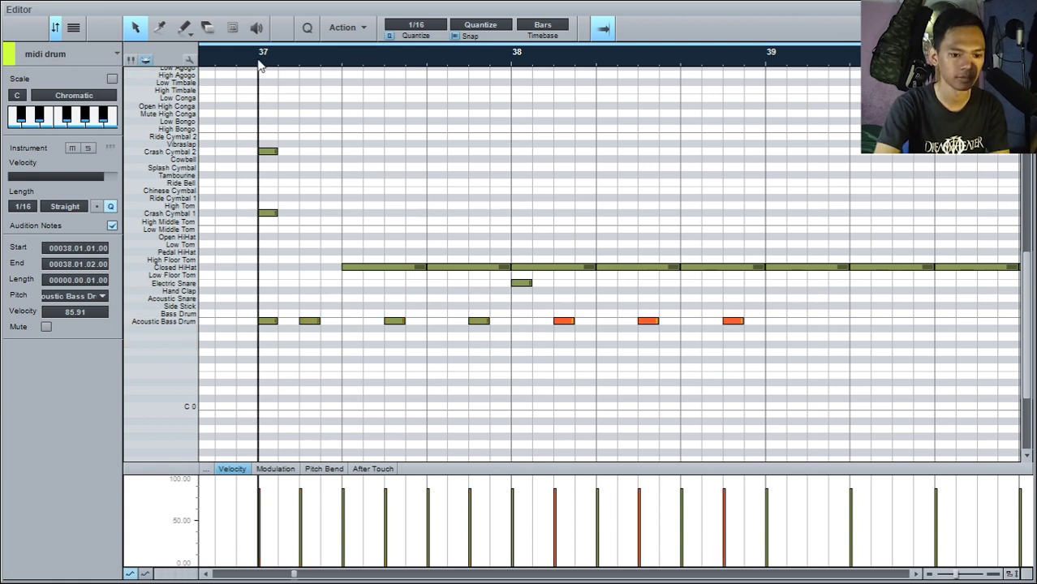
key(space)
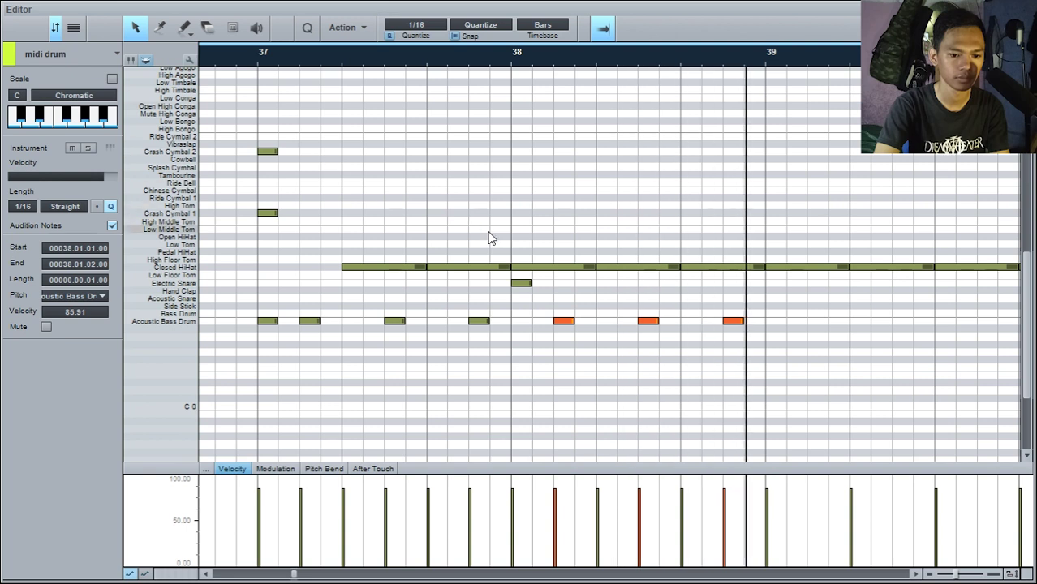
key(ctrl+z)
key(ctrl+z)
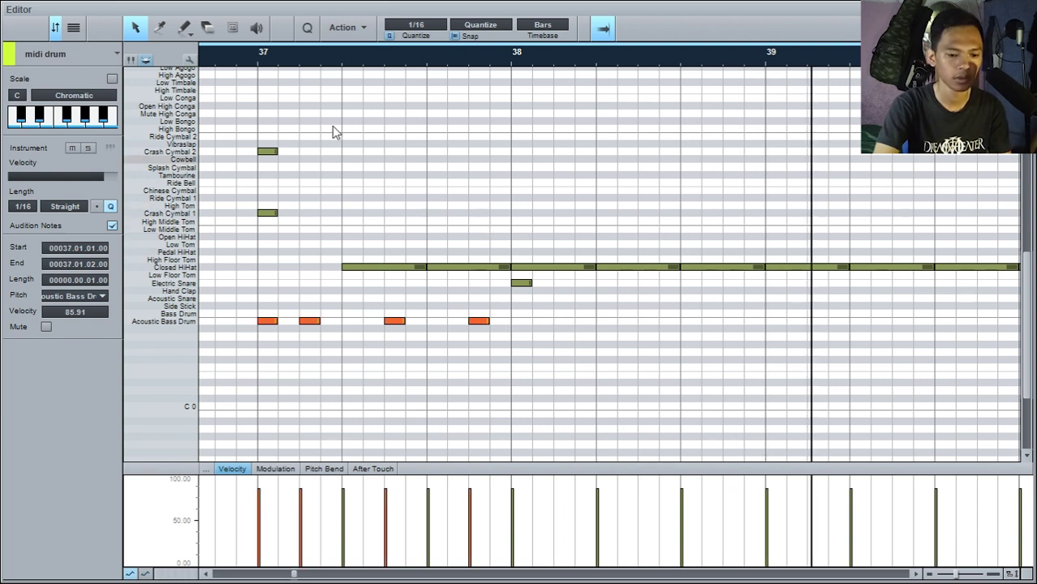
Step: Add 1/16 Acoustic Bass Drum notes at 38.2.1 and 38.3.3, auditioning the pattern from bar 37
click(256, 66)
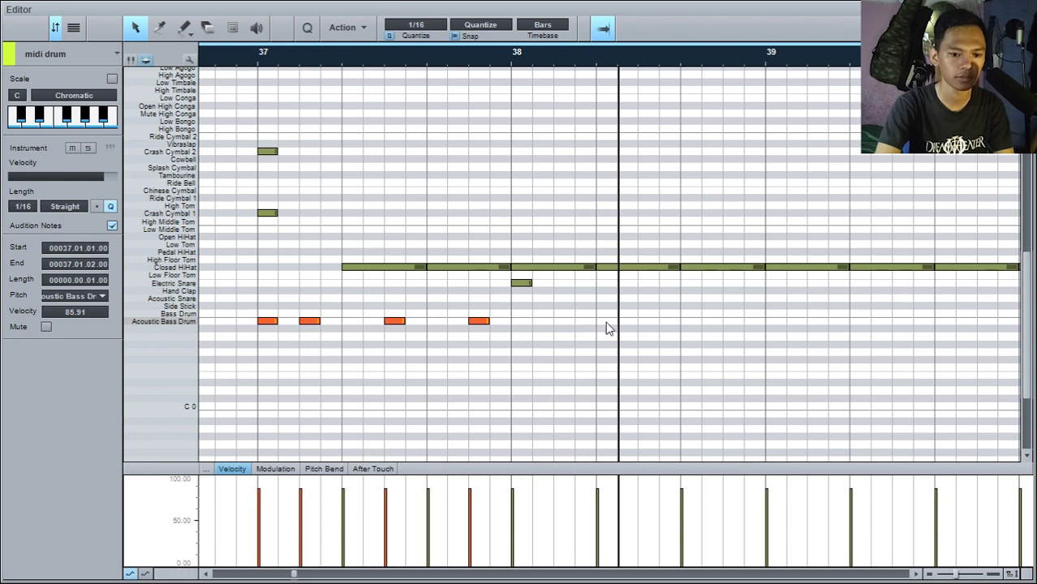
click(607, 322)
click(253, 65)
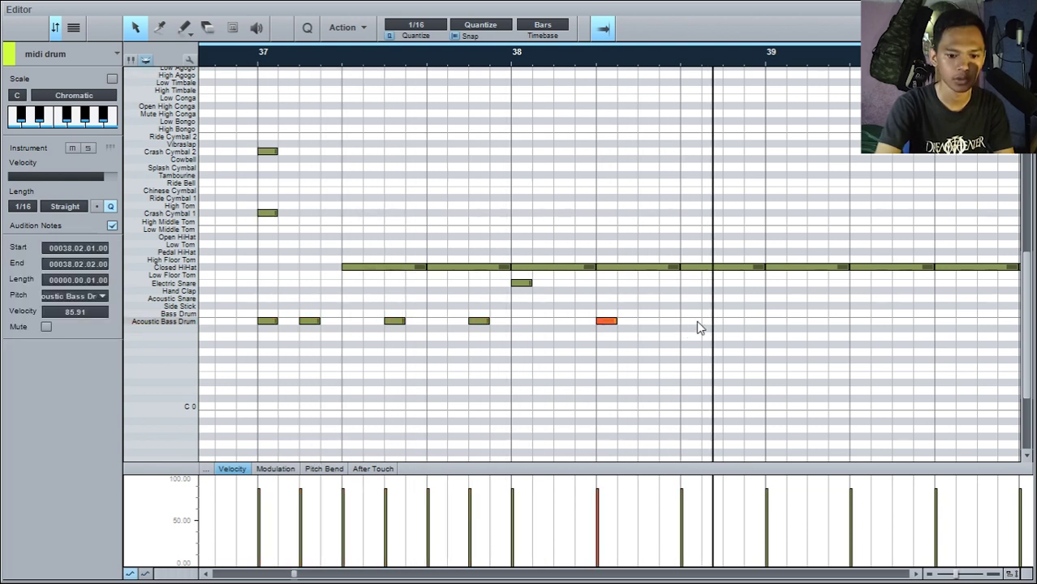
click(731, 321)
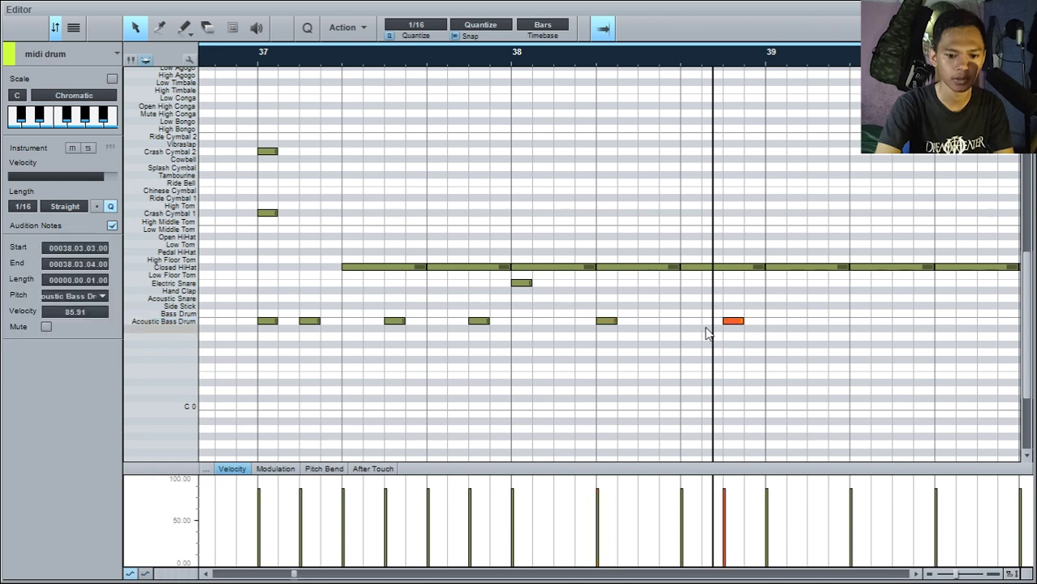
click(237, 65)
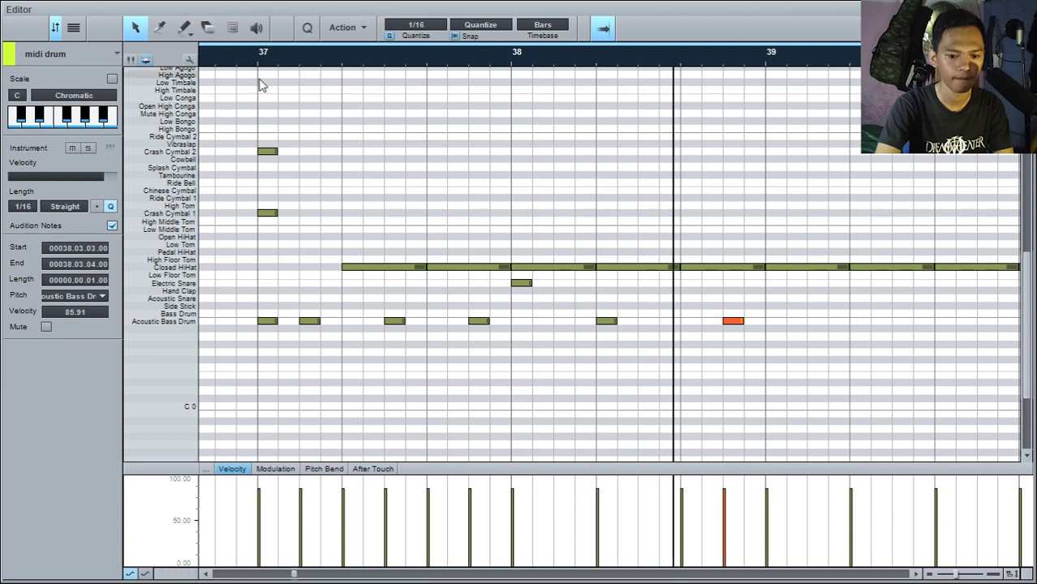
Step: Add a 1/16 Acoustic Bass Drum note at 38.2.4, shift it to 38.3.1 and delete the bass drum note at 38.3.3
click(670, 321)
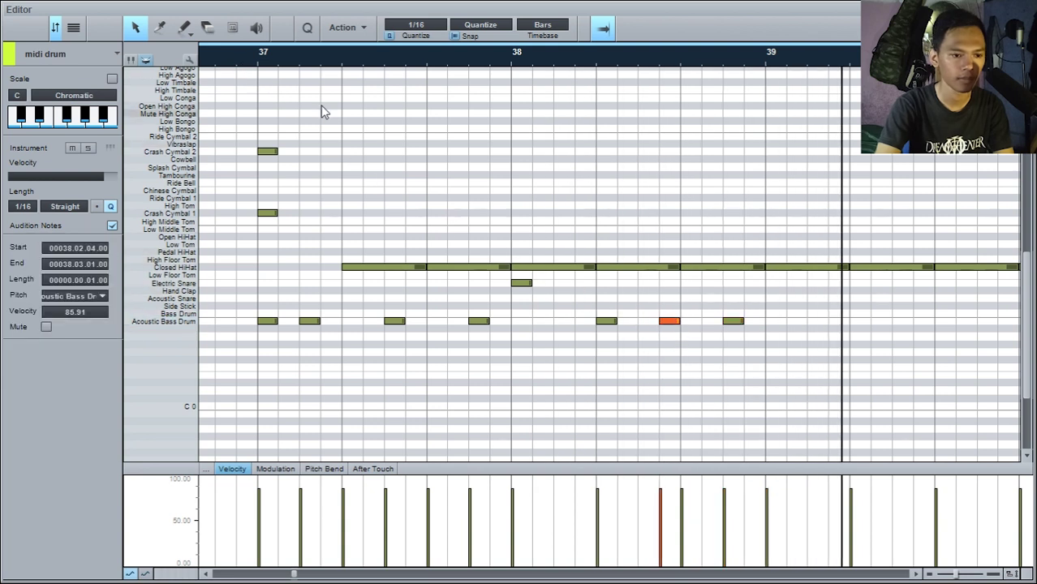
click(249, 65)
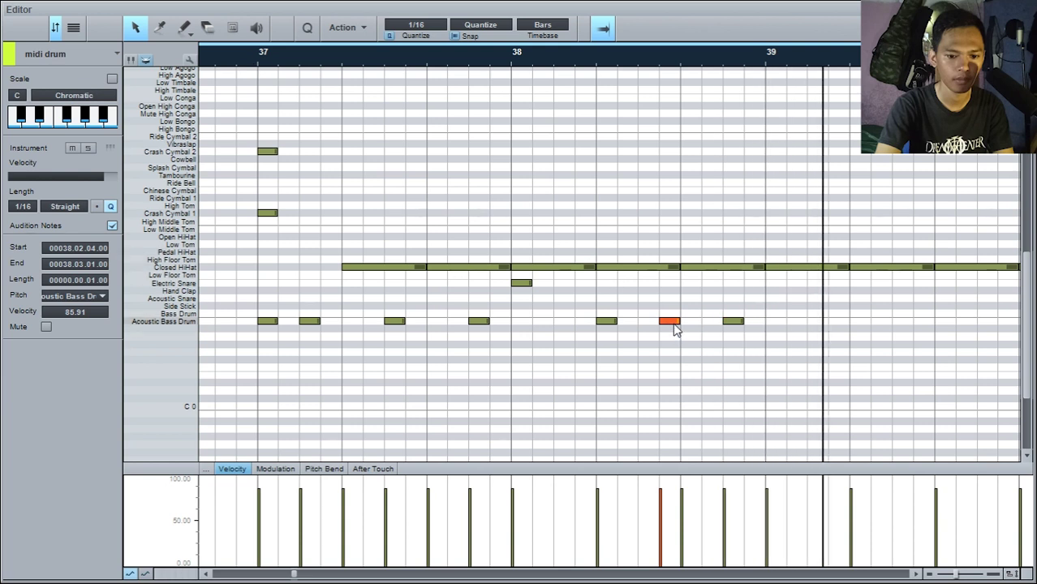
drag(672, 323, 689, 328)
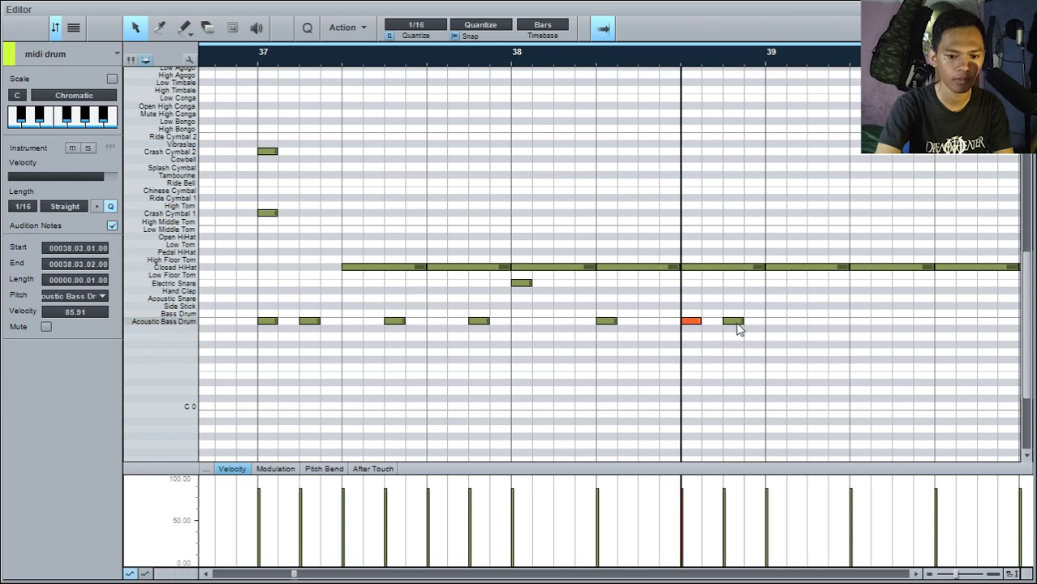
click(236, 62)
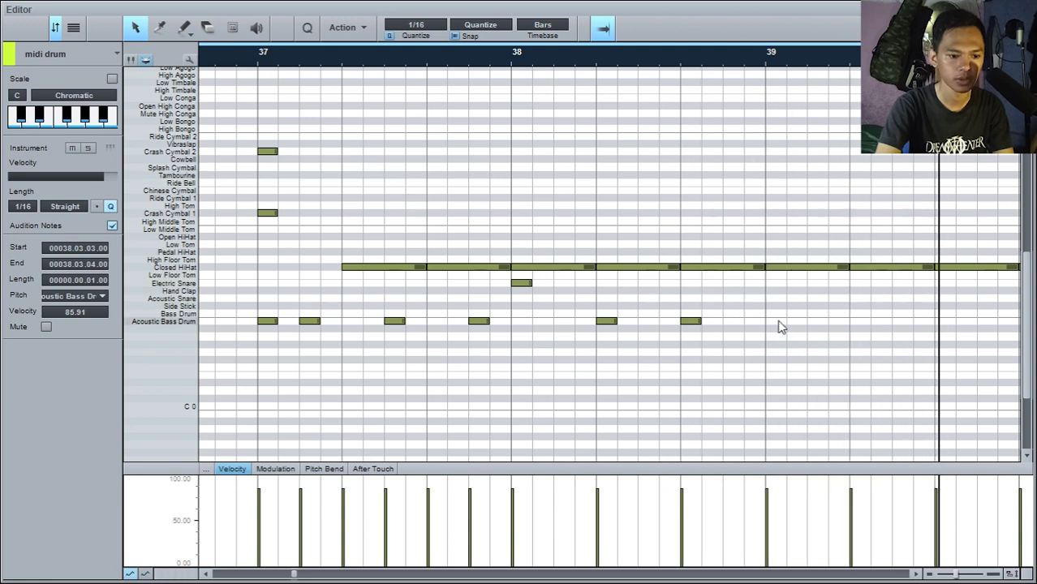
Step: Copy bar 37's four Acoustic Bass Drum notes to bar 39 starting at 39.1.1, and play the pattern from bar 37
drag(258, 280, 492, 328)
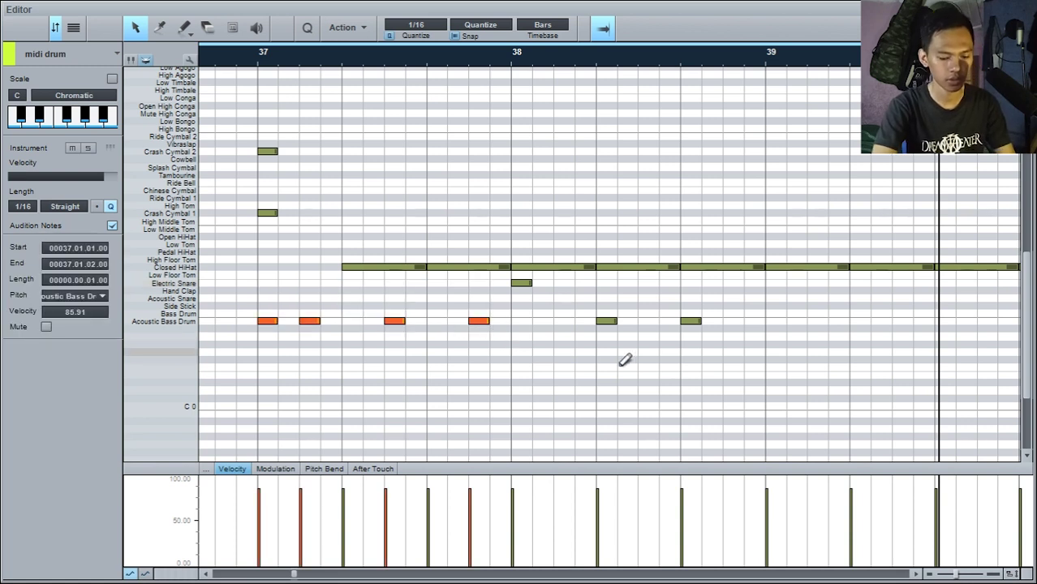
click(767, 63)
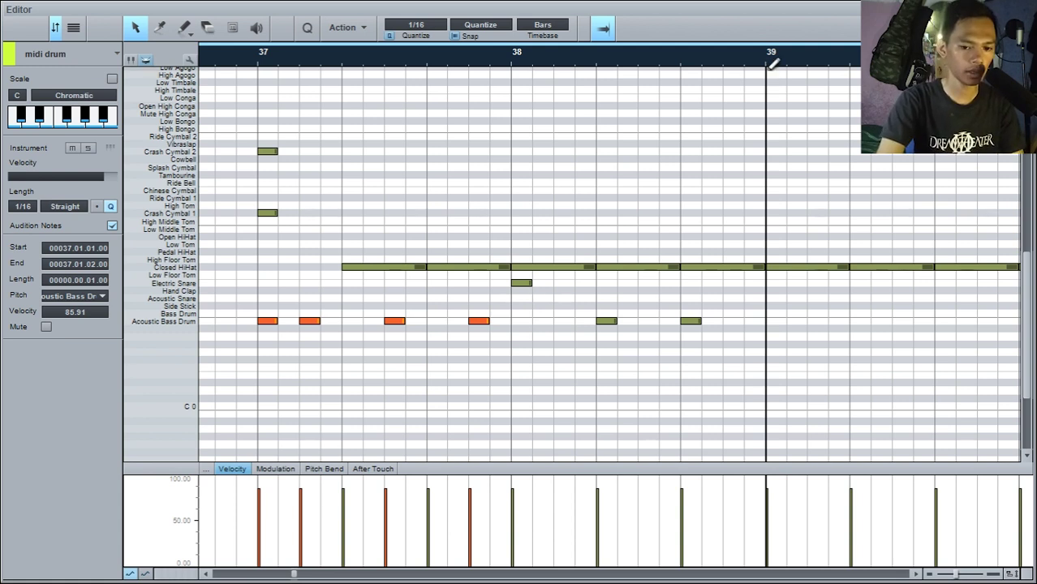
key(ctrl+v)
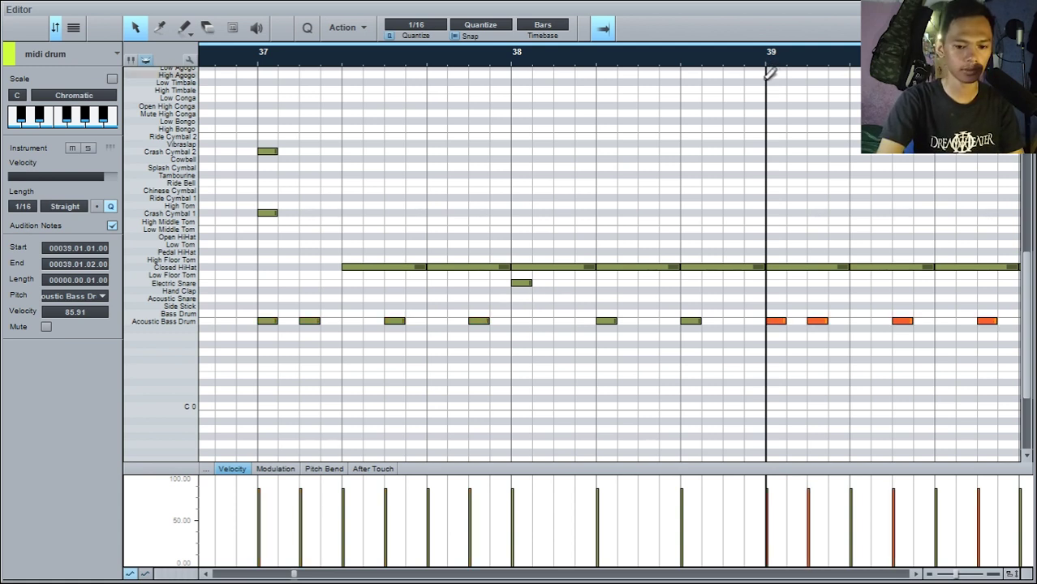
click(260, 65)
key(space)
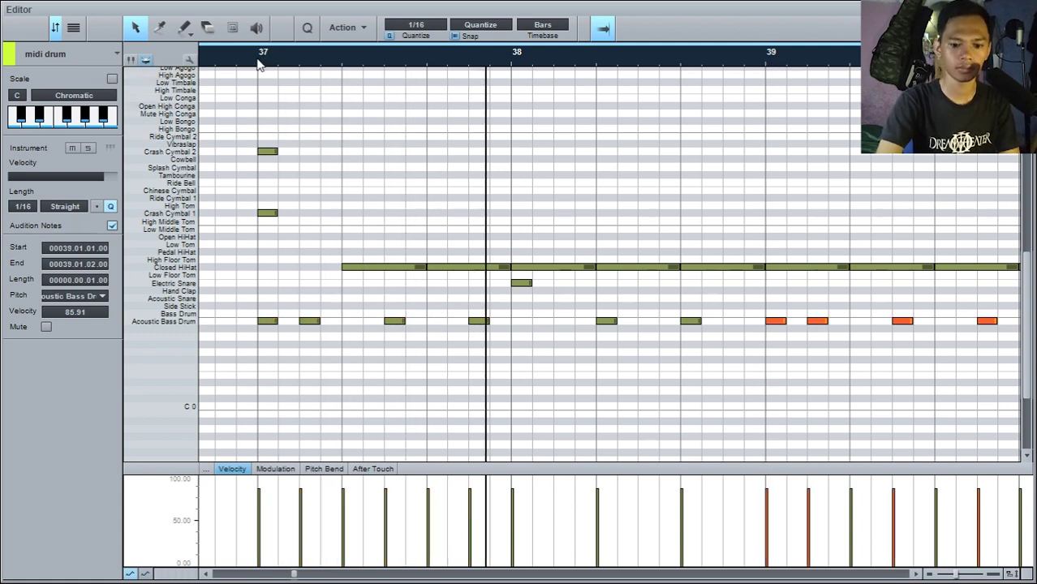
scroll(259, 64, down, 3)
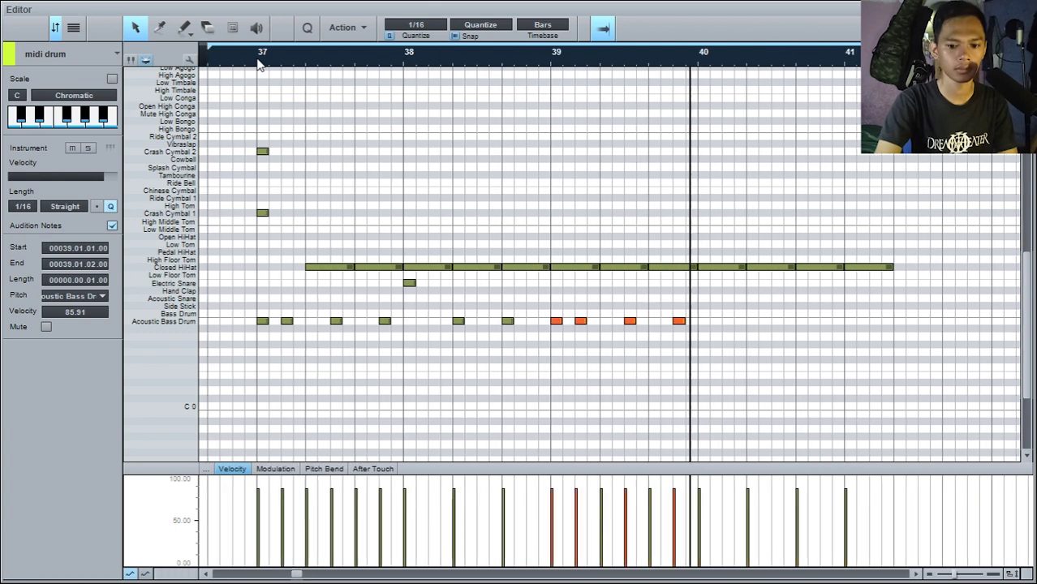
Step: Delete the Closed HiHat notes from bar 40 onward
click(468, 394)
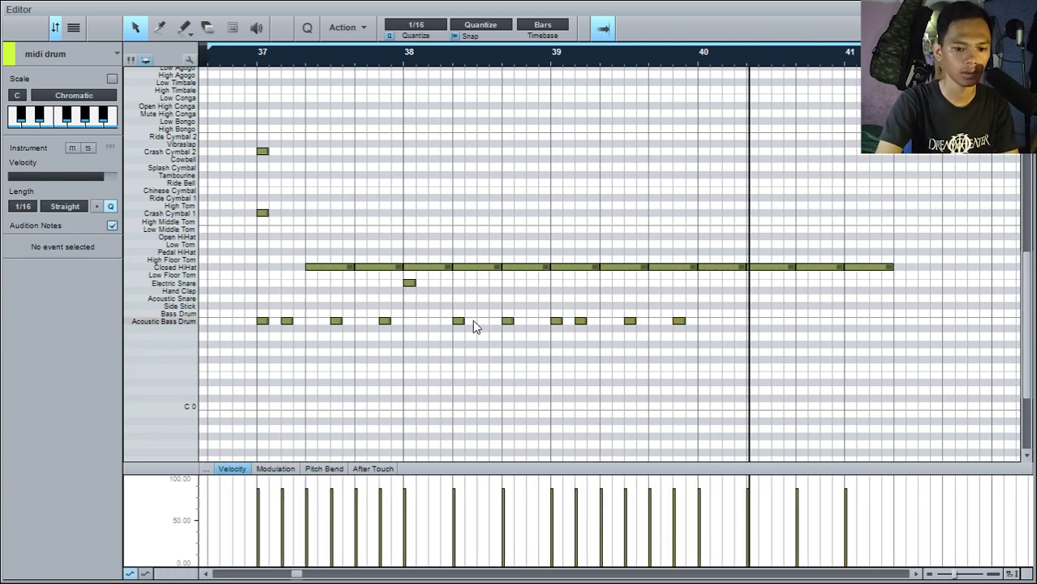
drag(490, 331, 490, 331)
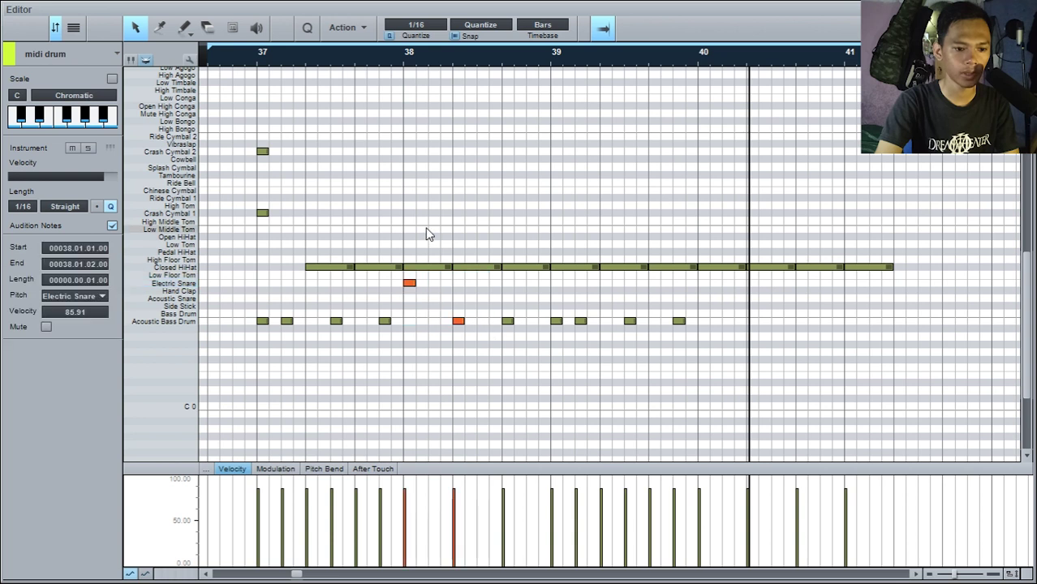
drag(403, 226, 695, 345)
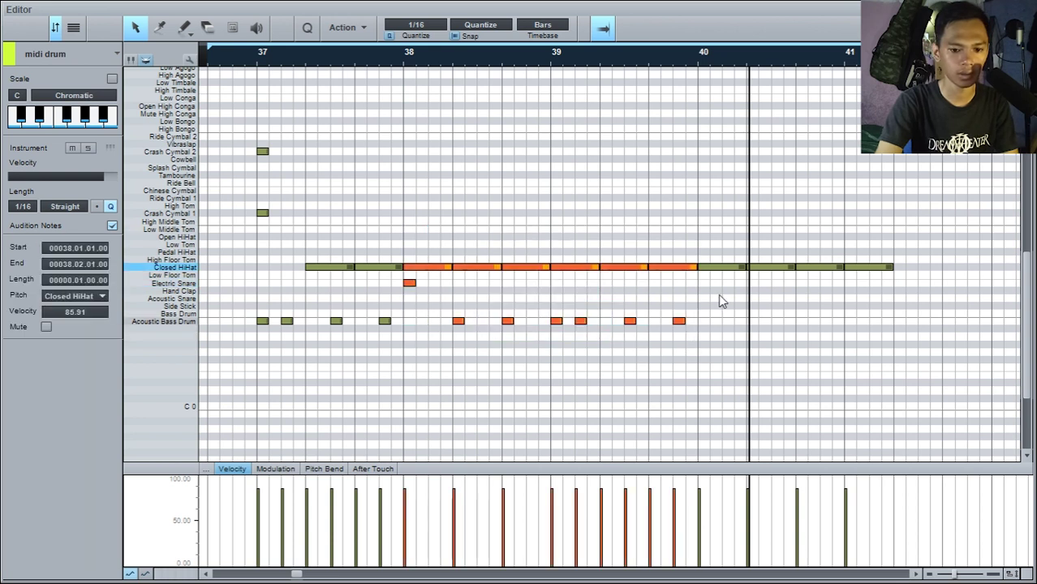
drag(709, 241, 903, 317)
key(Delete)
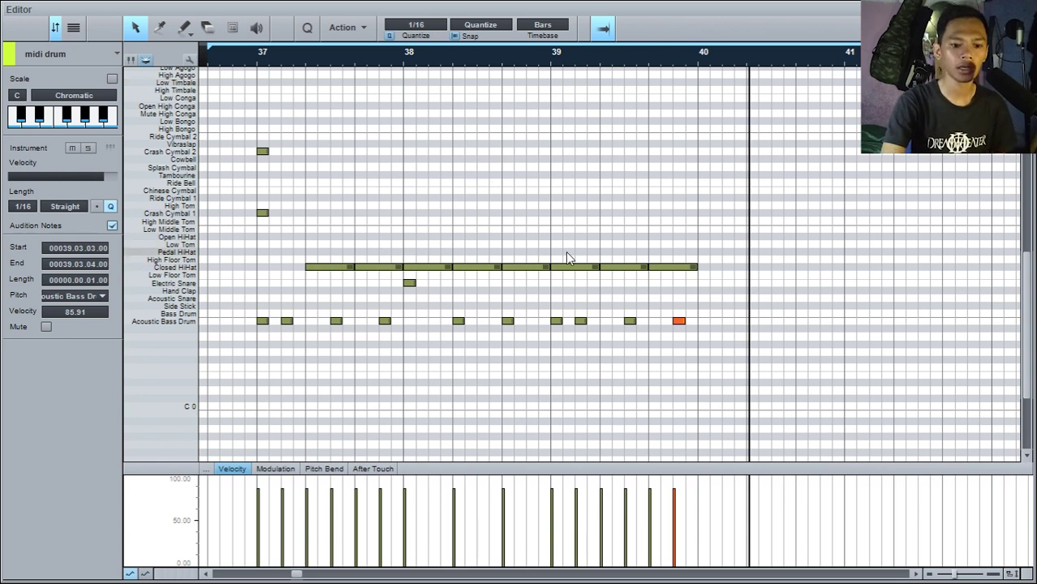
Step: Try duplicating the hi-hat, snare and bass drum notes from 38.1.1 through 39.1.1 at bar 40, and undo the duplication
drag(553, 243, 693, 341)
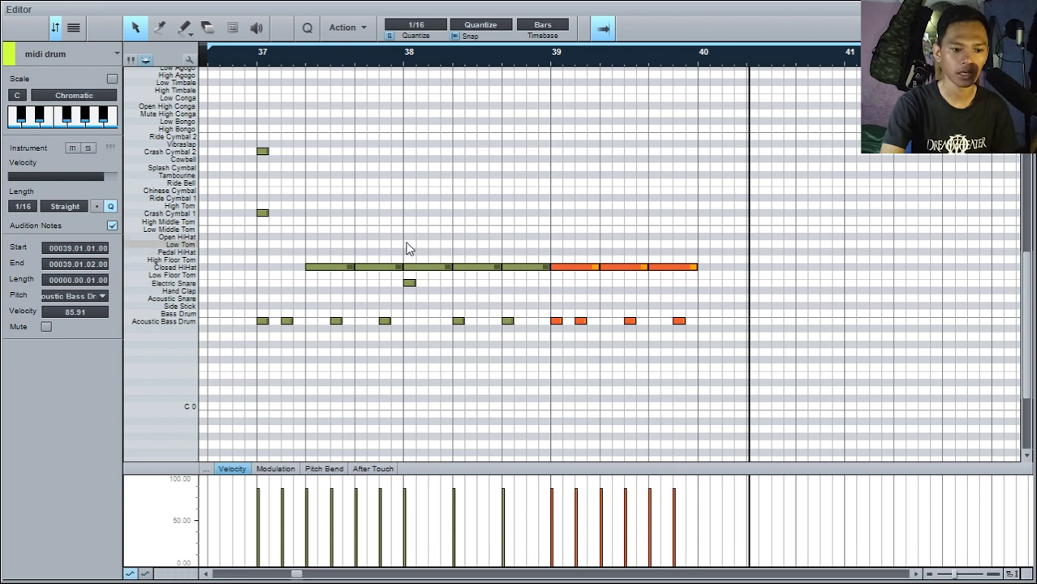
drag(407, 243, 557, 328)
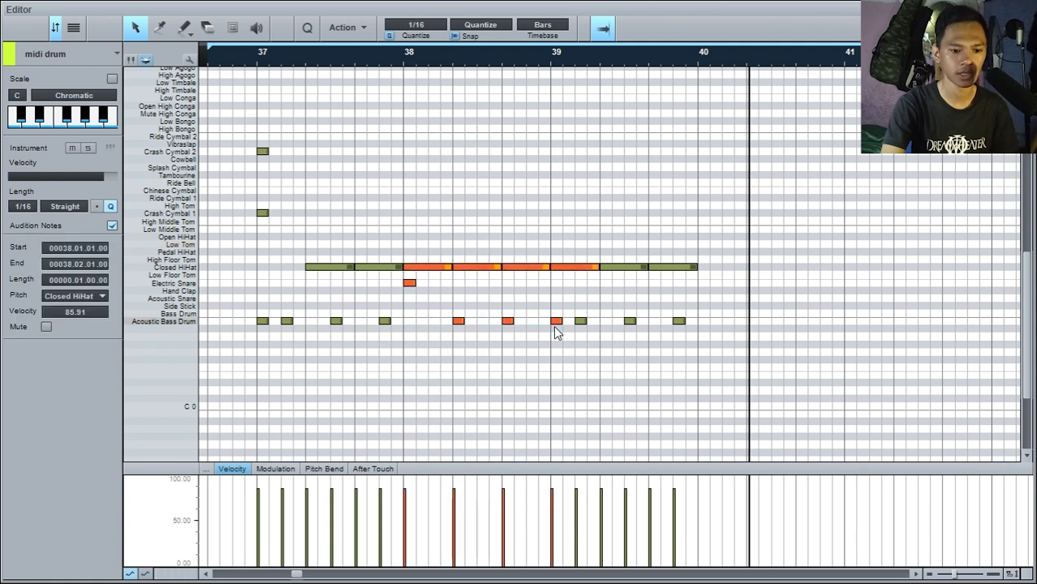
key(d)
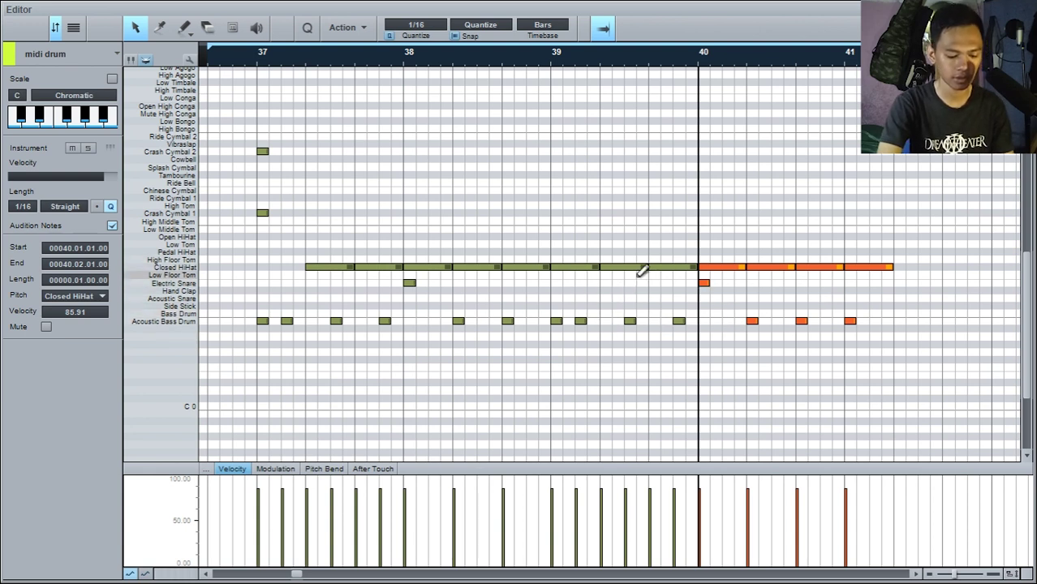
key(ctrl+z)
click(548, 233)
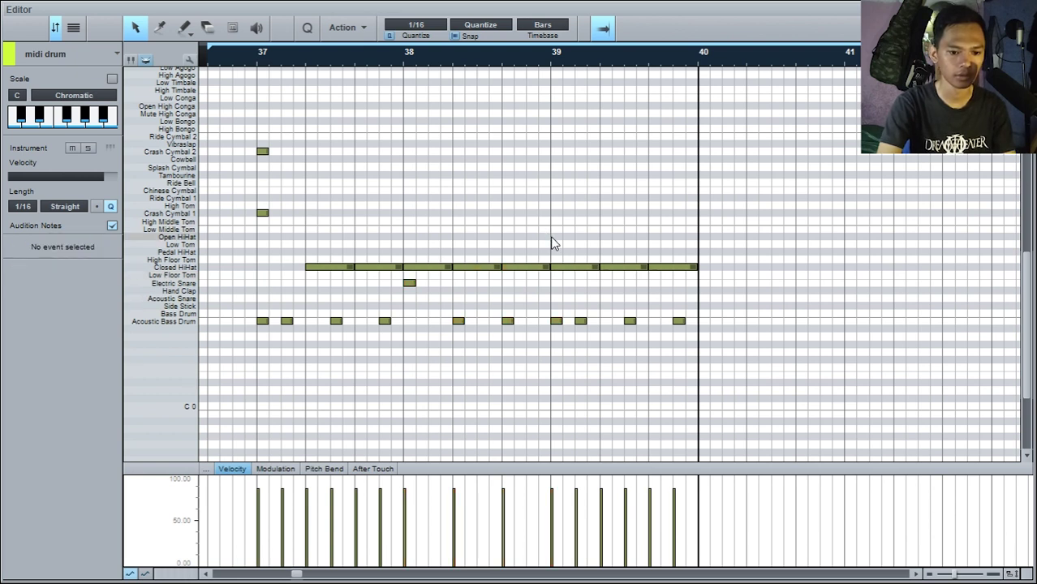
Step: Try removing bar 39's hi-hats and last three bass drum notes and duplicating bar 38's pattern at bar 40, and undo both changes
drag(582, 263, 698, 342)
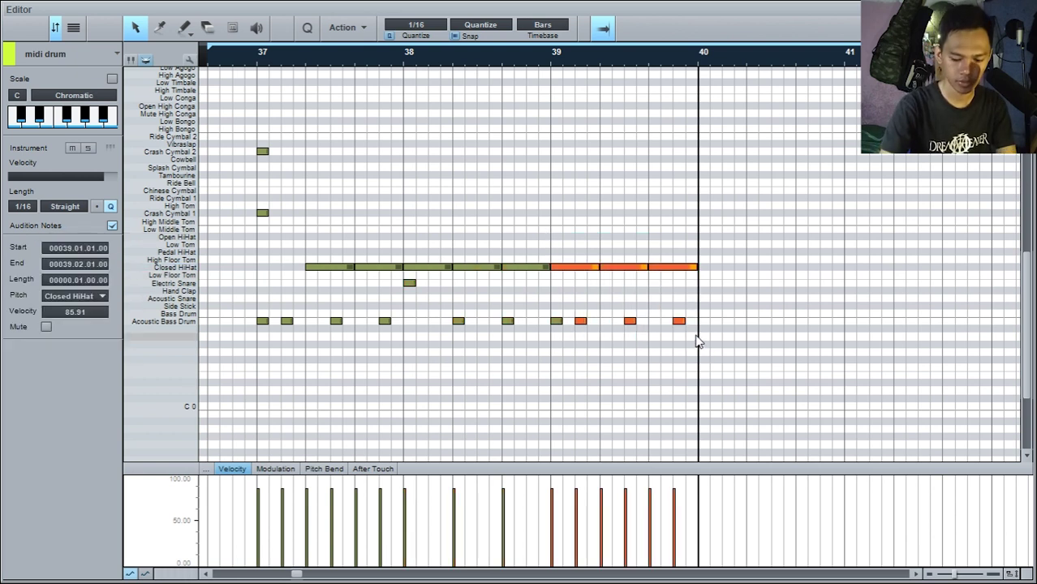
key(Delete)
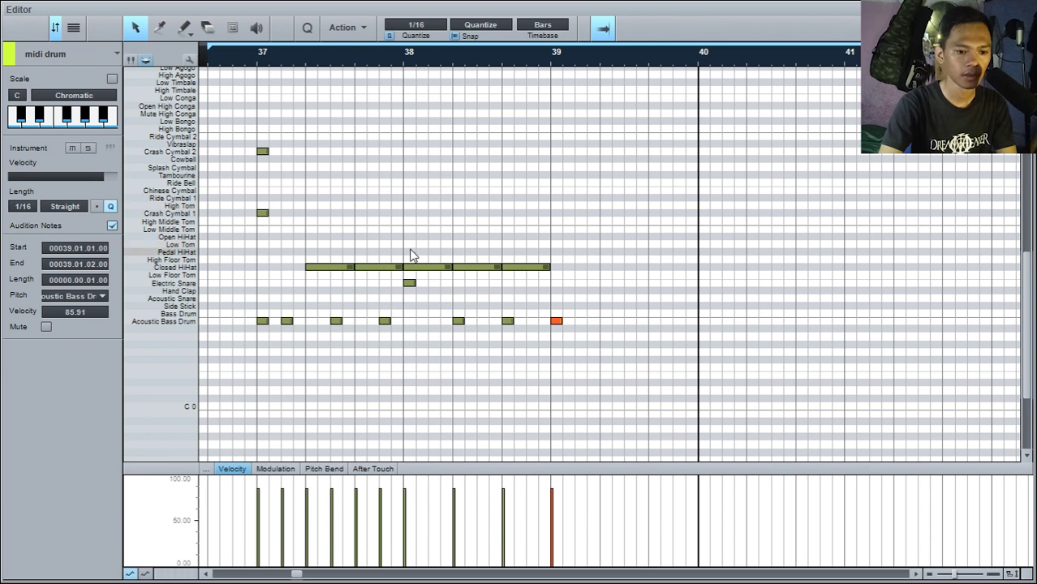
drag(404, 250, 565, 340)
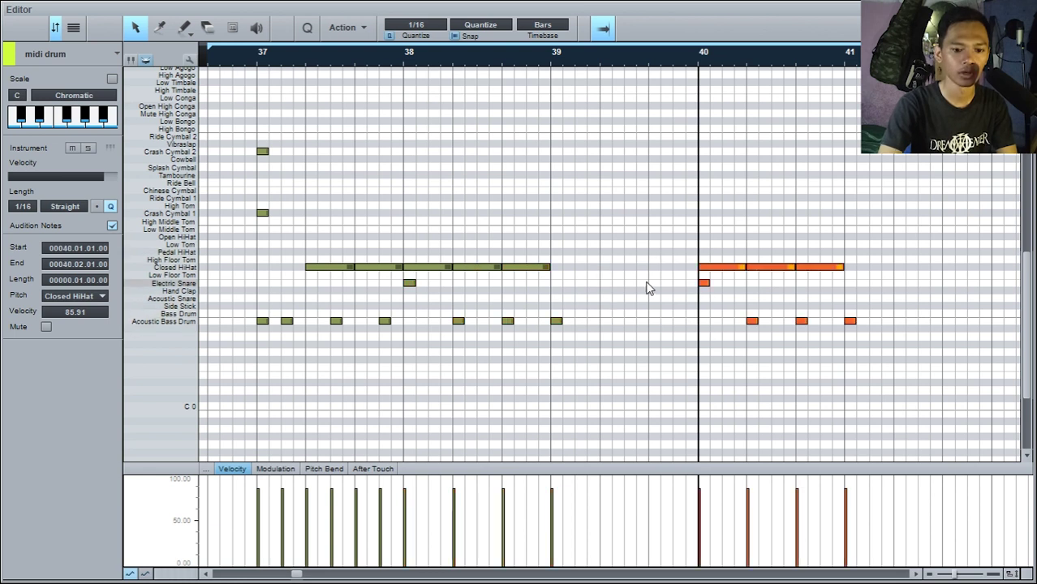
key(ctrl+v)
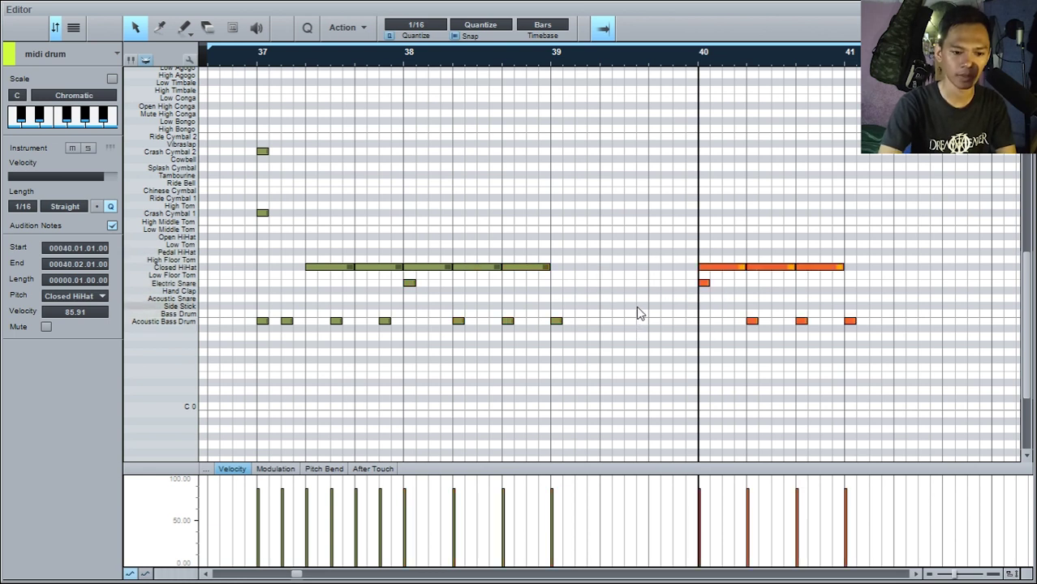
key(ctrl+z)
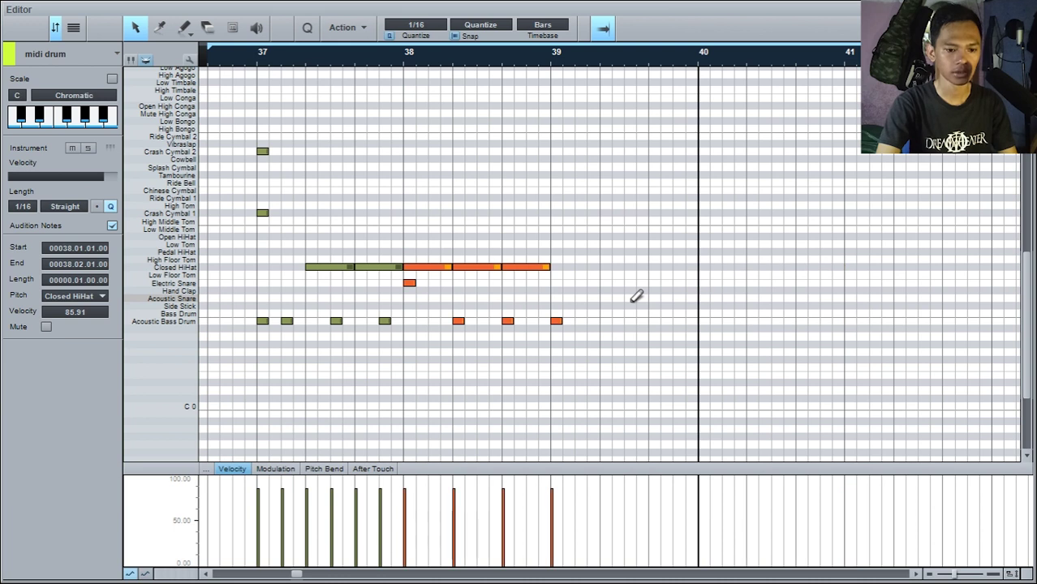
key(ctrl+d)
click(519, 381)
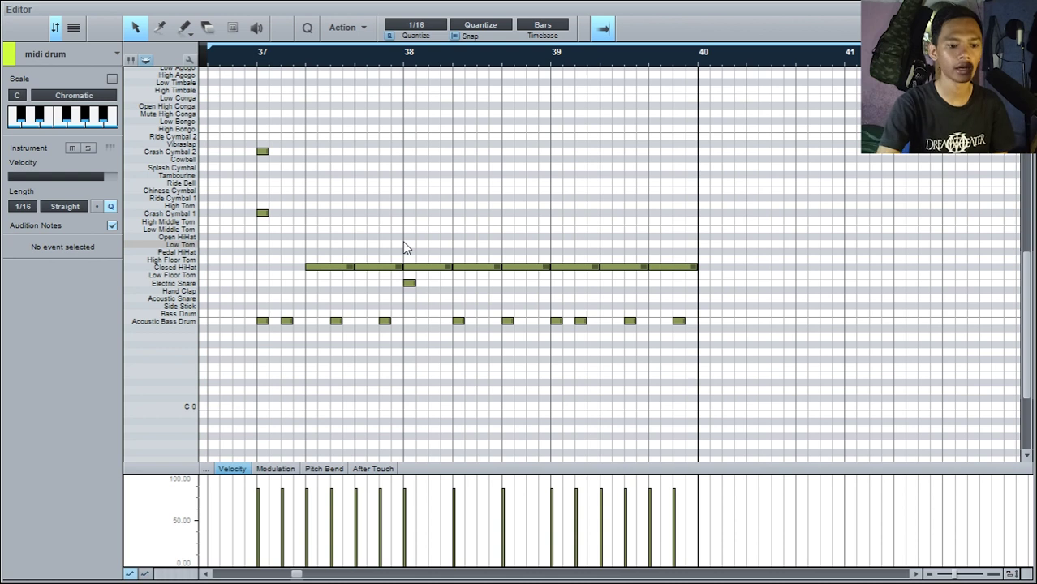
Step: Duplicate all notes of bars 38 and 39 into bars 40 and 41, and play the pattern from bar 37
drag(404, 244, 702, 347)
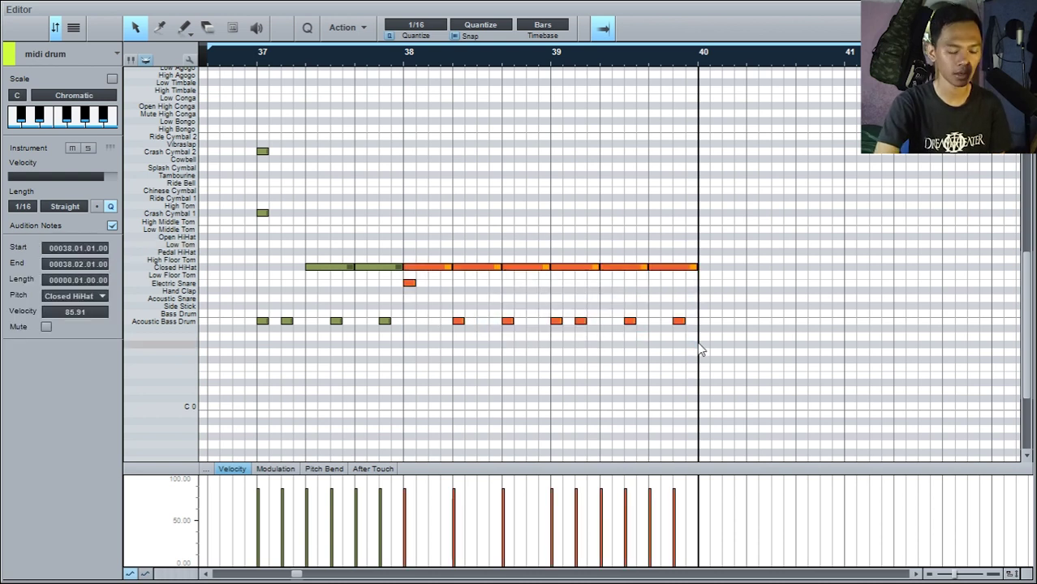
key(d)
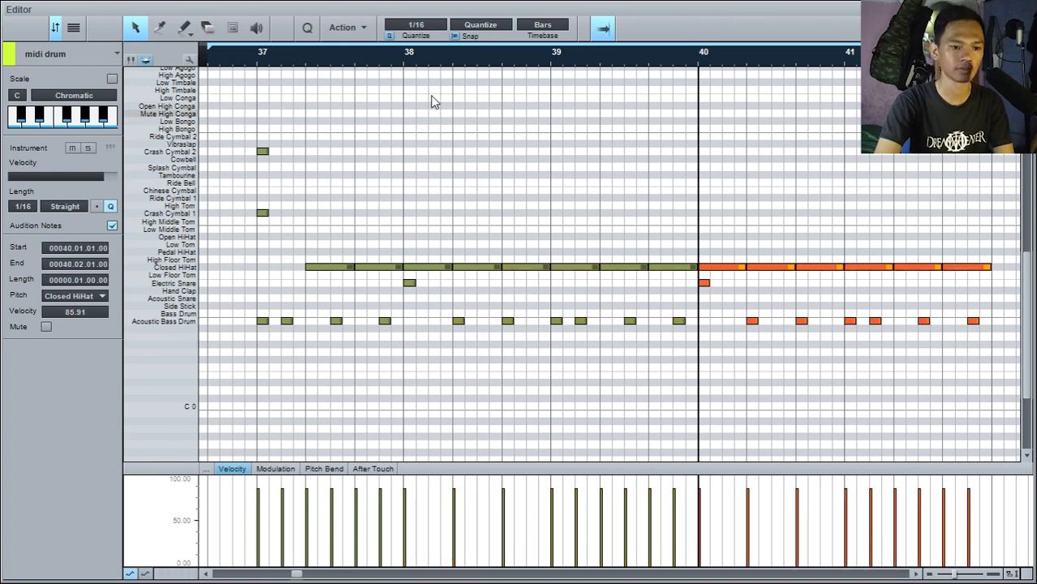
scroll(456, 67, down, 2)
click(312, 57)
key(space)
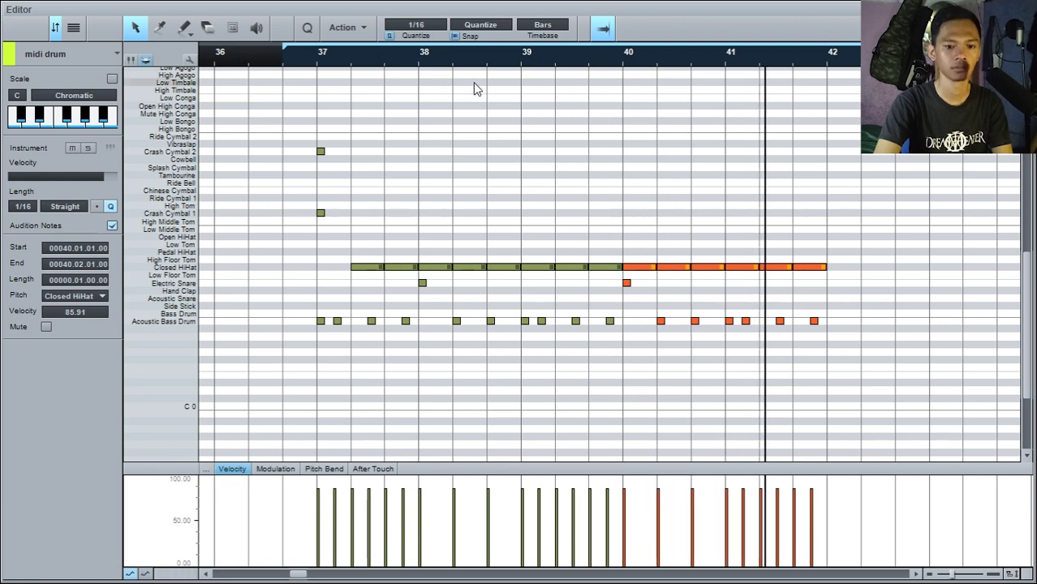
Step: Duplicate the selected two-bar pattern twice more, into bars 42–43 and 44–45, and play from just before bar 37
key(d)
scroll(545, 56, down, 2)
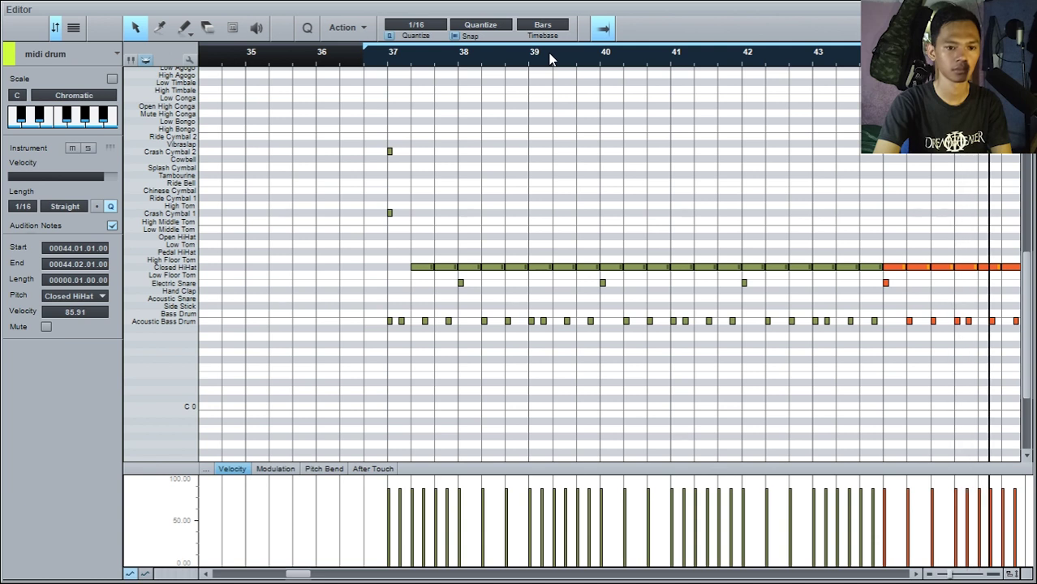
click(376, 62)
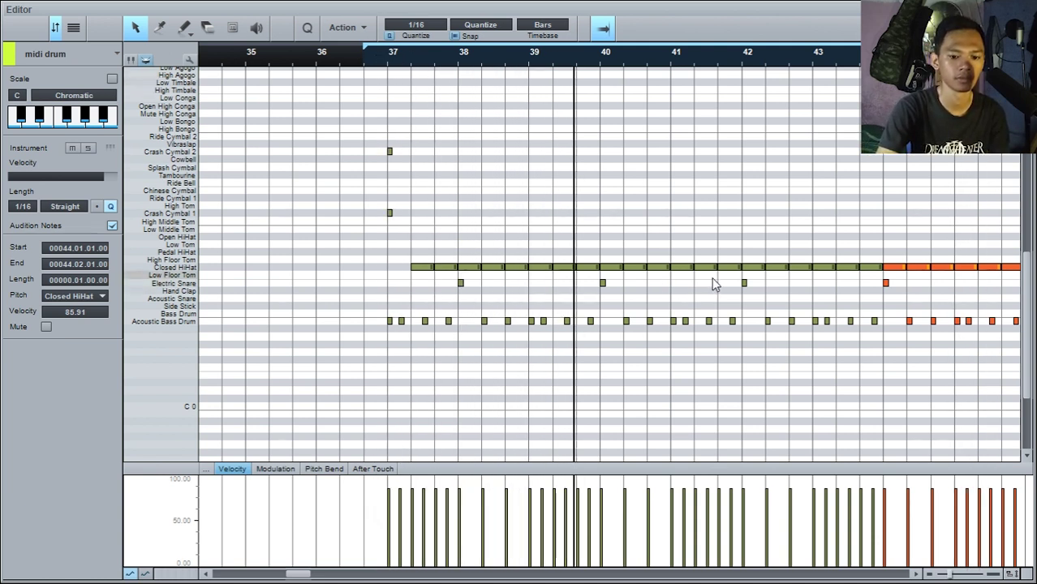
key(space)
Step: Move the Closed HiHat note at 40.3.1 up to Open HiHat and play the pattern from just before bar 37
click(658, 269)
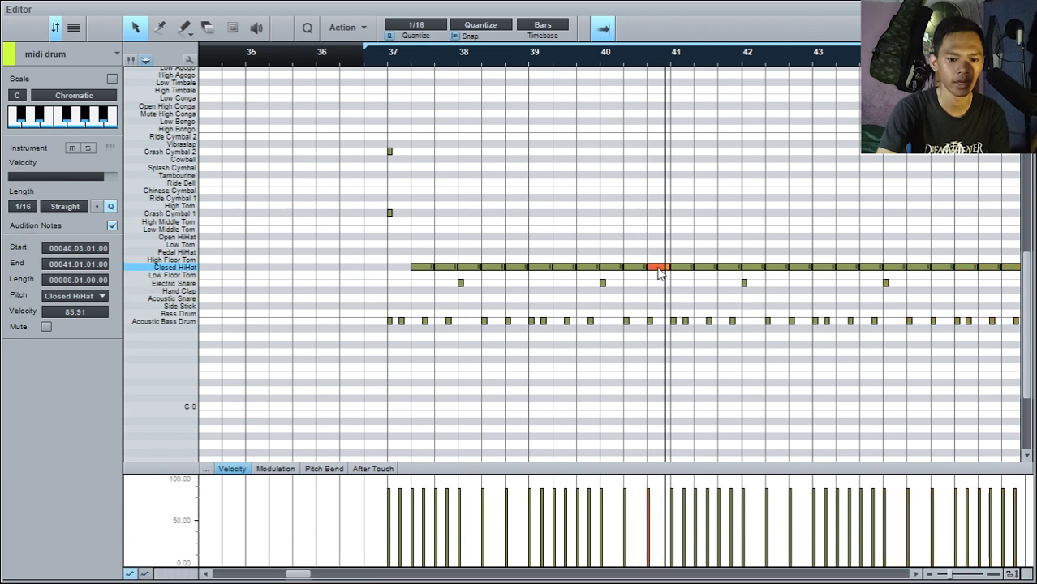
key(Up)
key(Up)
key(Up)
key(Up)
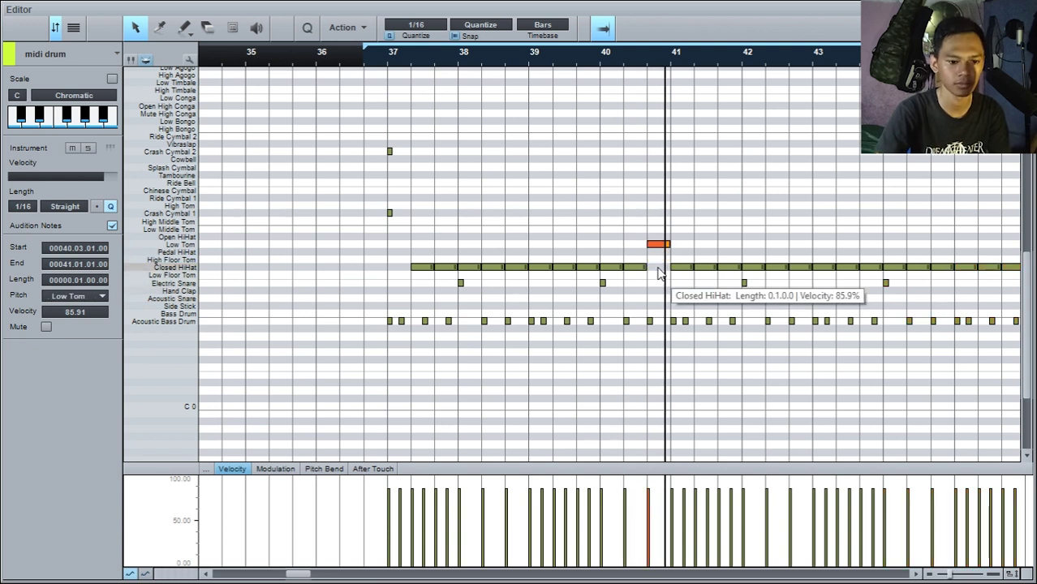
click(365, 65)
key(space)
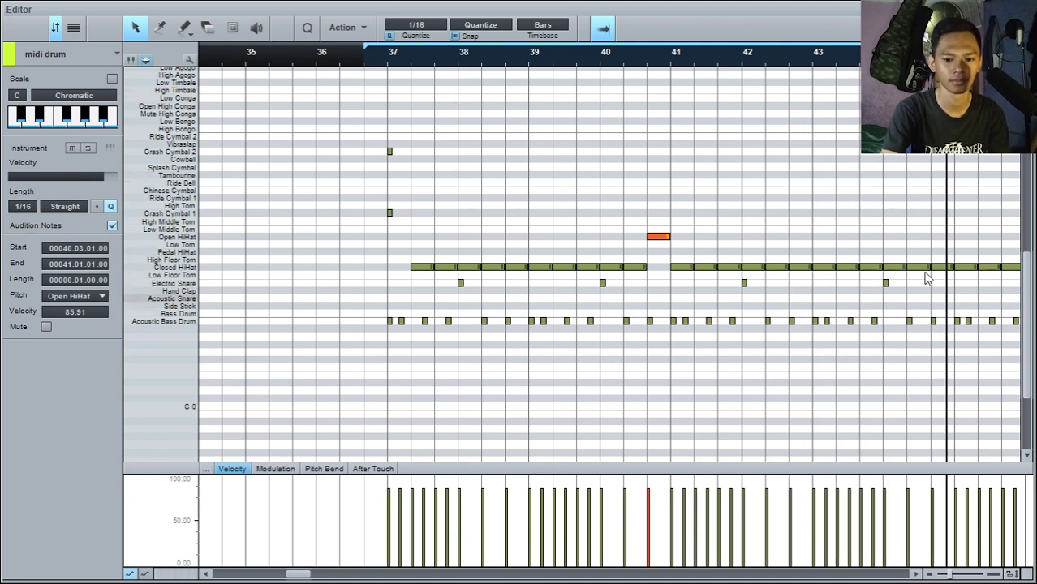
Step: Add a 1/16 Electric Snare note at 44.3.1 and delete the Acoustic Bass Drum note at the same position
ctrl+scroll(777, 69, up, 2)
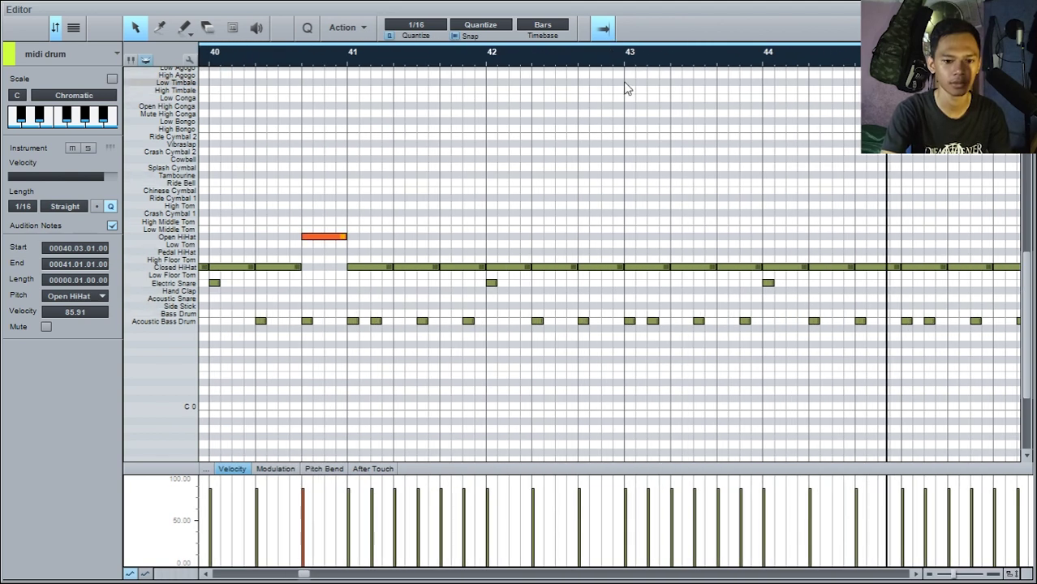
click(395, 65)
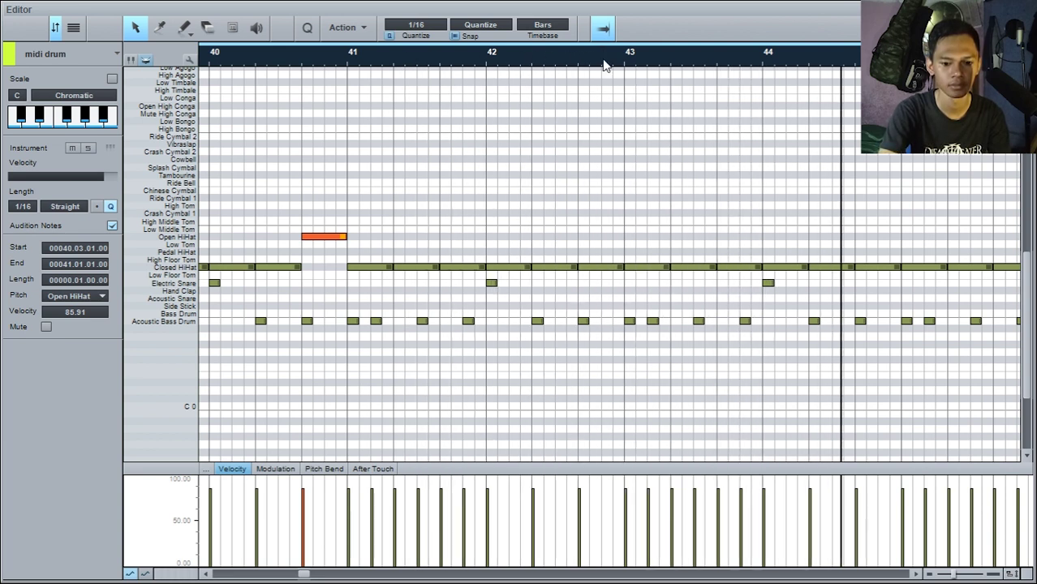
double_click(860, 282)
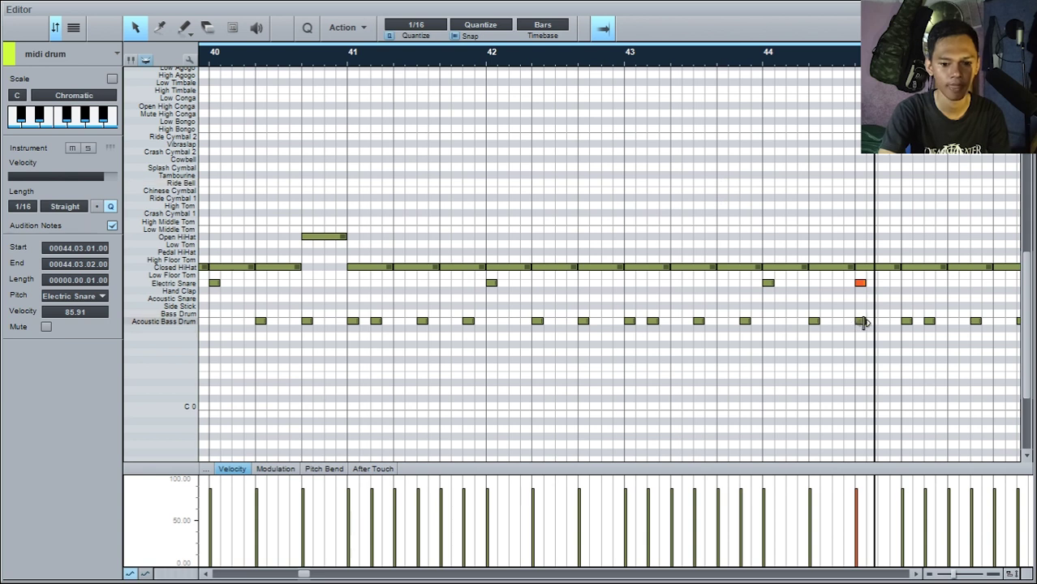
drag(861, 325, 864, 276)
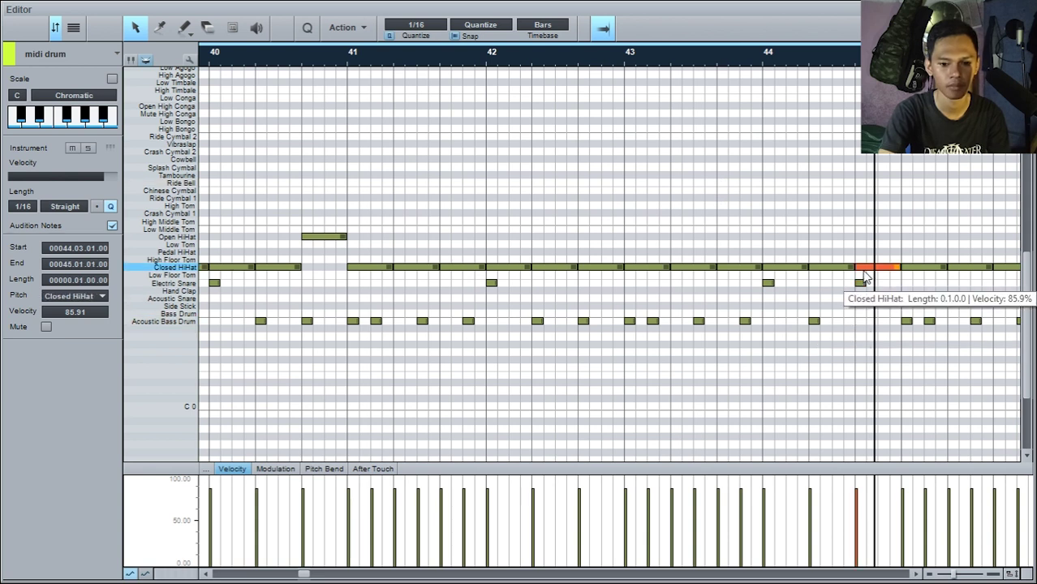
Step: Move the Closed HiHat note at 44.3.1 up to Open HiHat and audition the pattern from bar 40
key(alt+Up)
key(alt+Up)
key(alt+Up)
key(alt+Up)
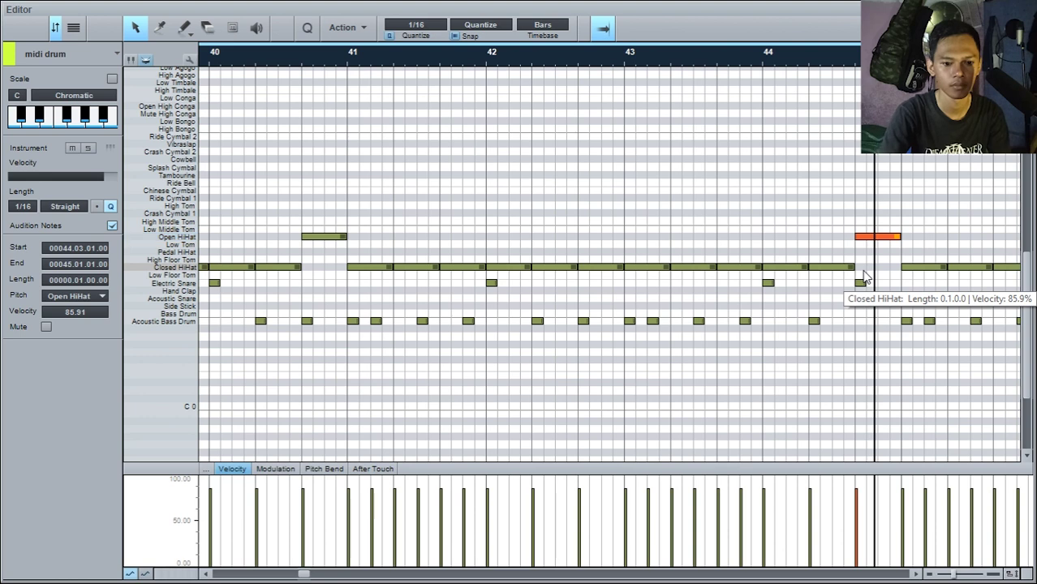
click(261, 52)
key(space)
scroll(267, 51, down, 2)
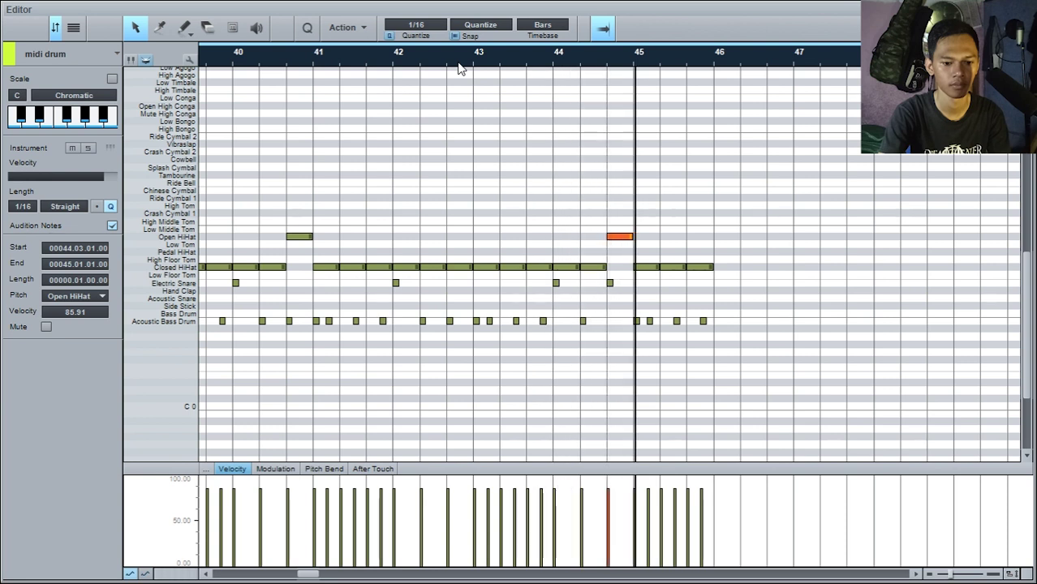
Step: Stop playback, delete all notes of the midi drum pattern from bar 37 onward, and close the note editor
key(space)
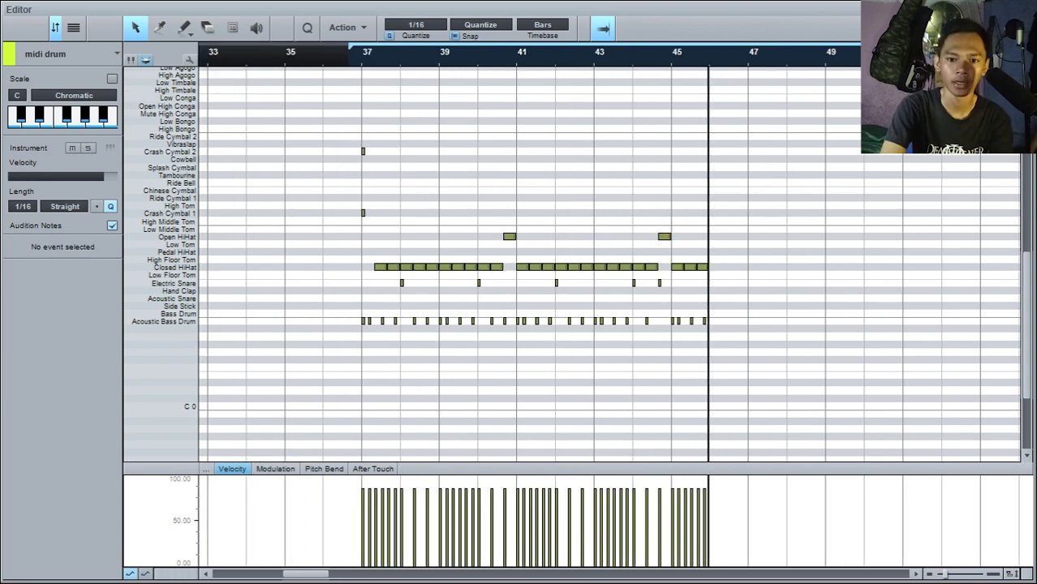
drag(895, 430, 316, 130)
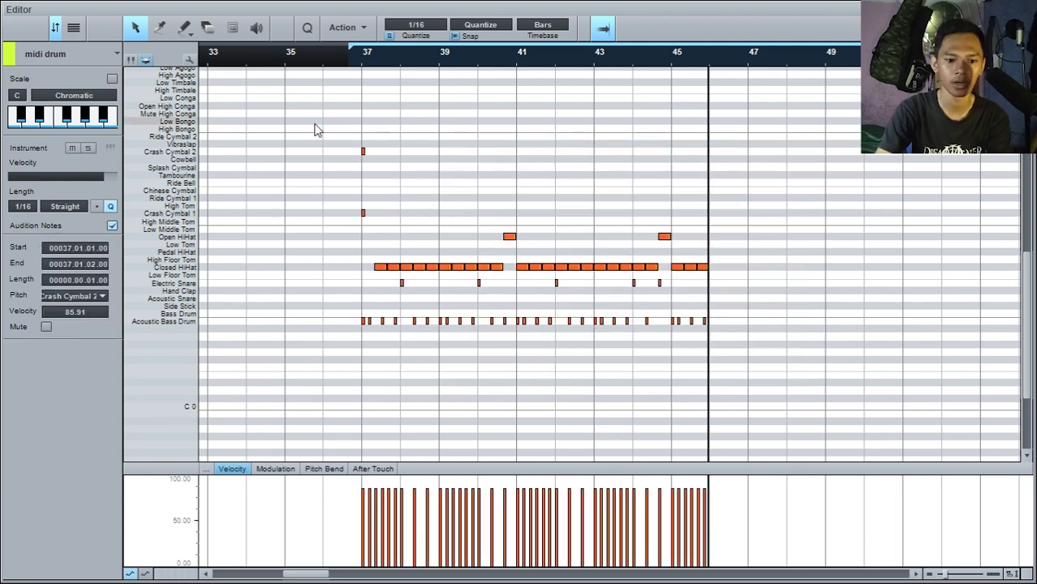
key(Delete)
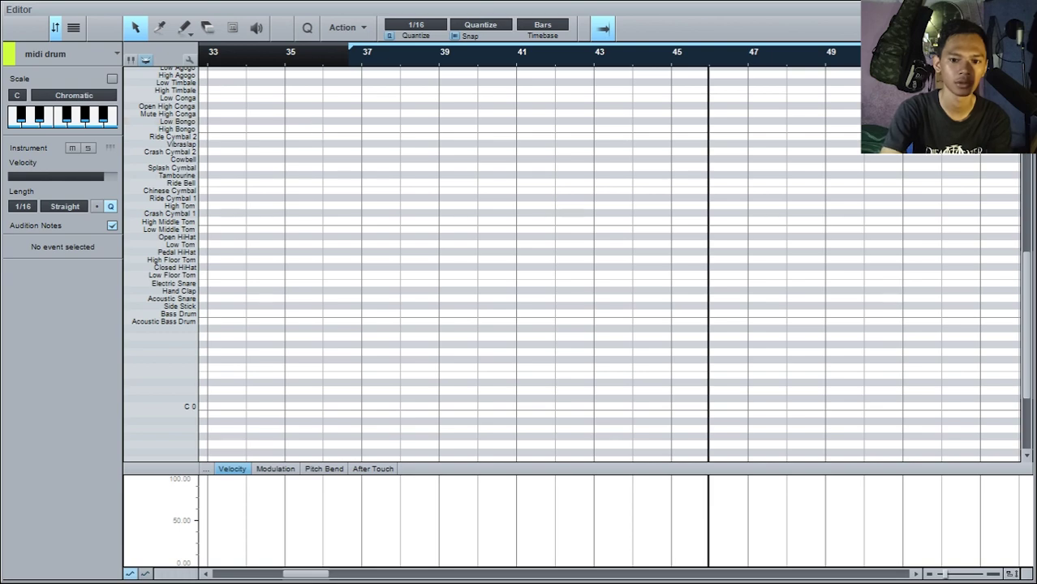
click(1024, 9)
Step: Examine the DRUM 2 MIDI part's notes in the editor and set the playback position at bar 21
scroll(642, 258, down, 5)
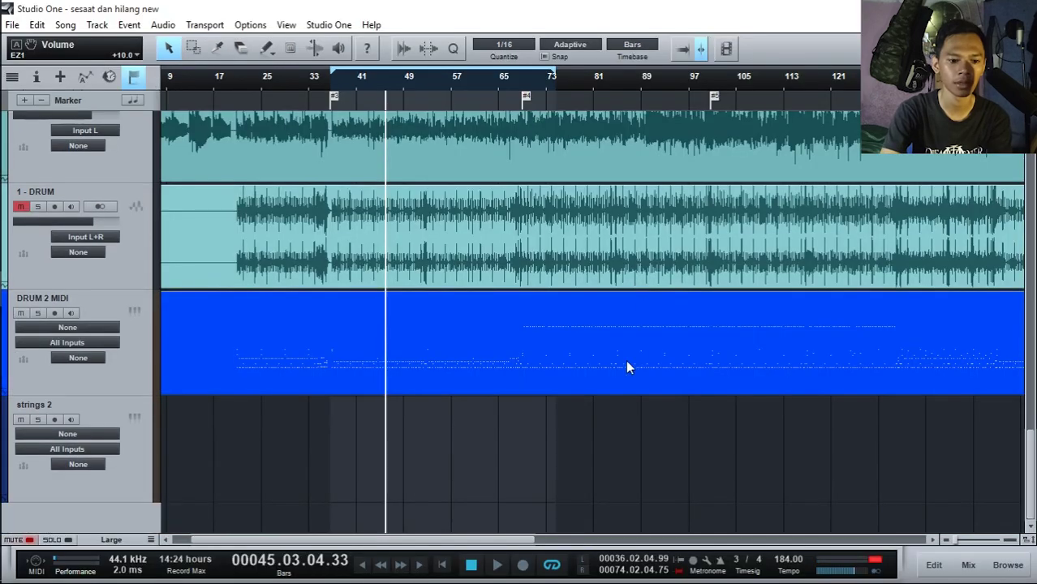
double_click(627, 365)
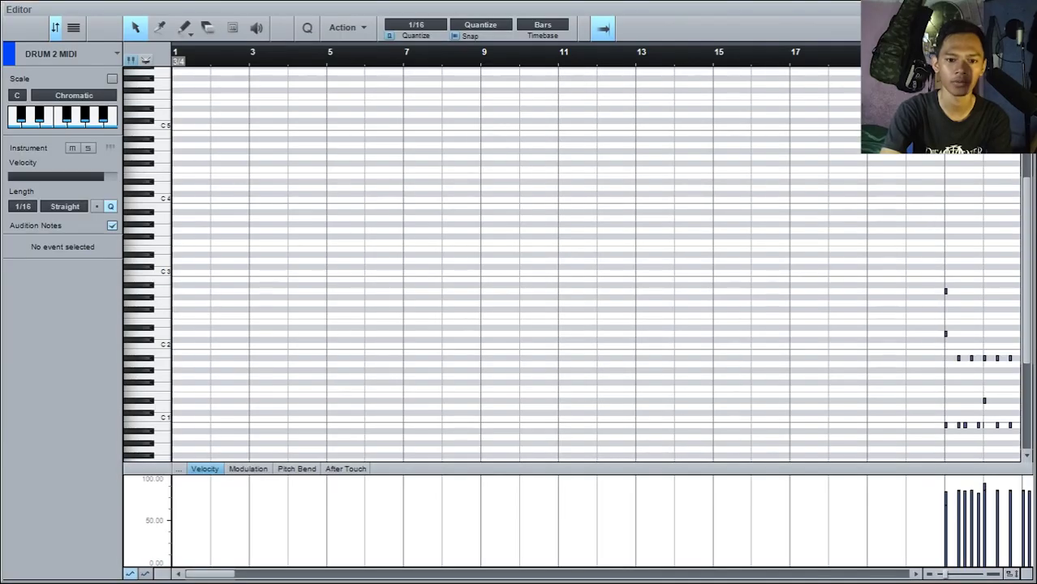
scroll(933, 54, down, 1)
scroll(870, 163, right, 3)
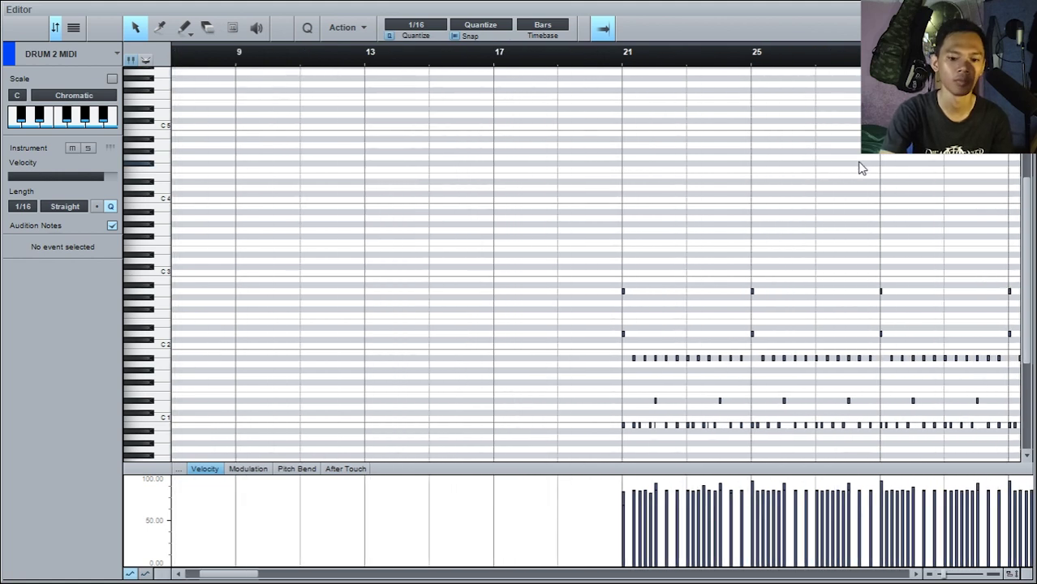
scroll(747, 151, right, 4)
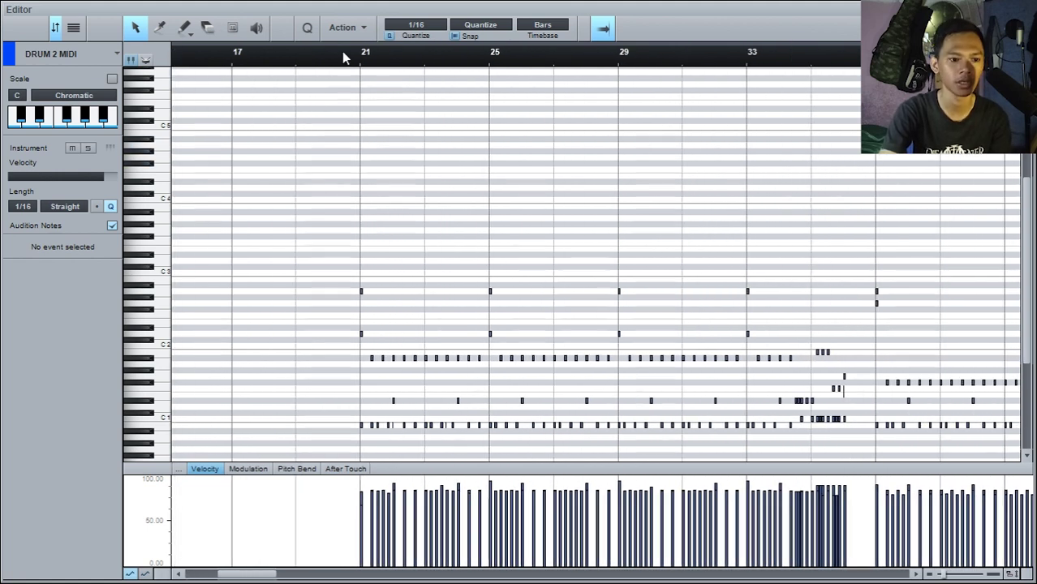
click(344, 52)
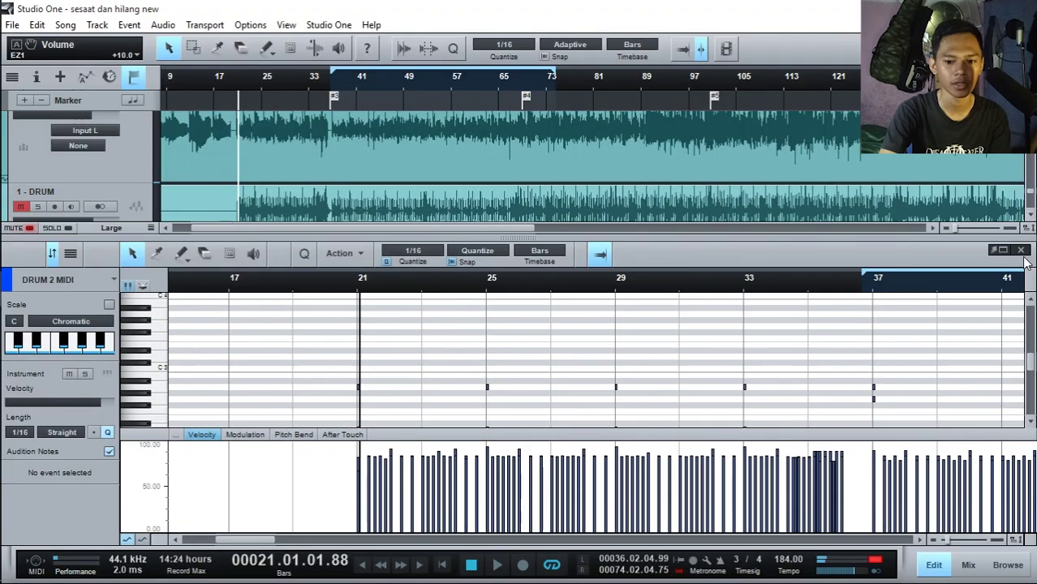
click(1022, 251)
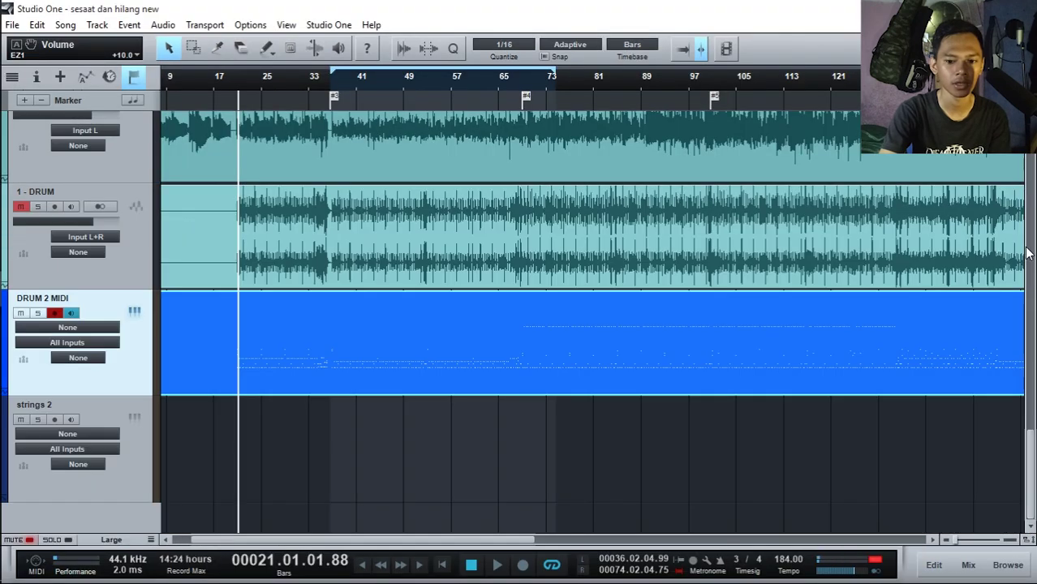
Step: Assign EZdrummer as the instrument output of the DRUM 2 MIDI track
click(89, 328)
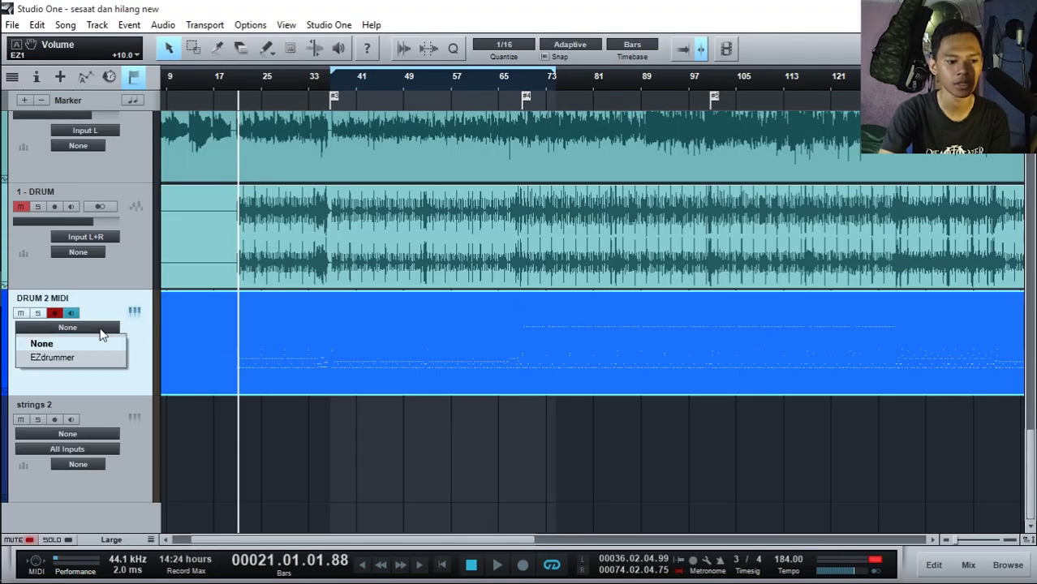
click(50, 359)
scroll(418, 362, up, 5)
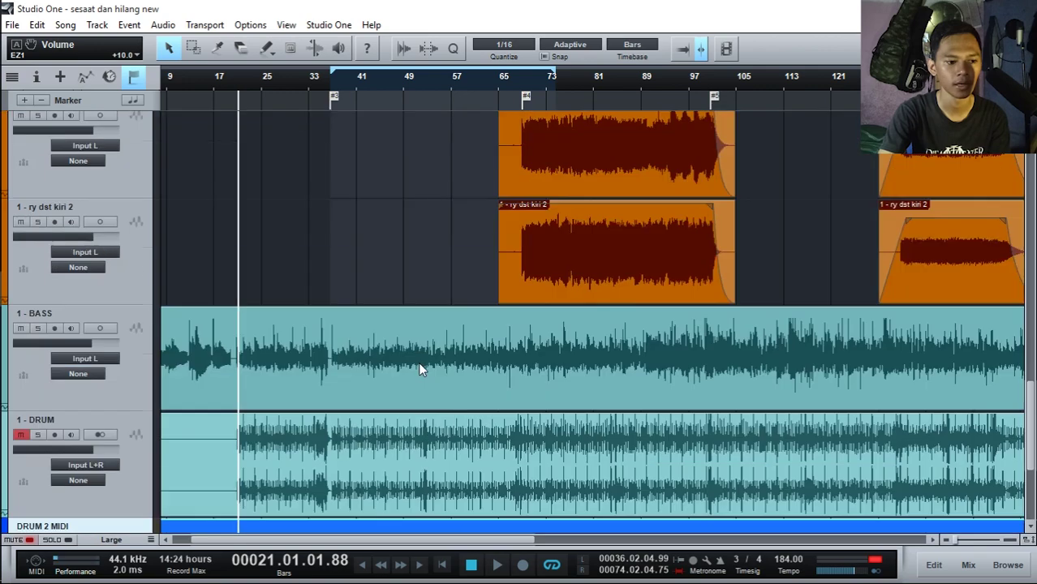
Step: Delete the midi drum track from the arrangement
scroll(419, 362, down, 5)
scroll(419, 362, down, 5)
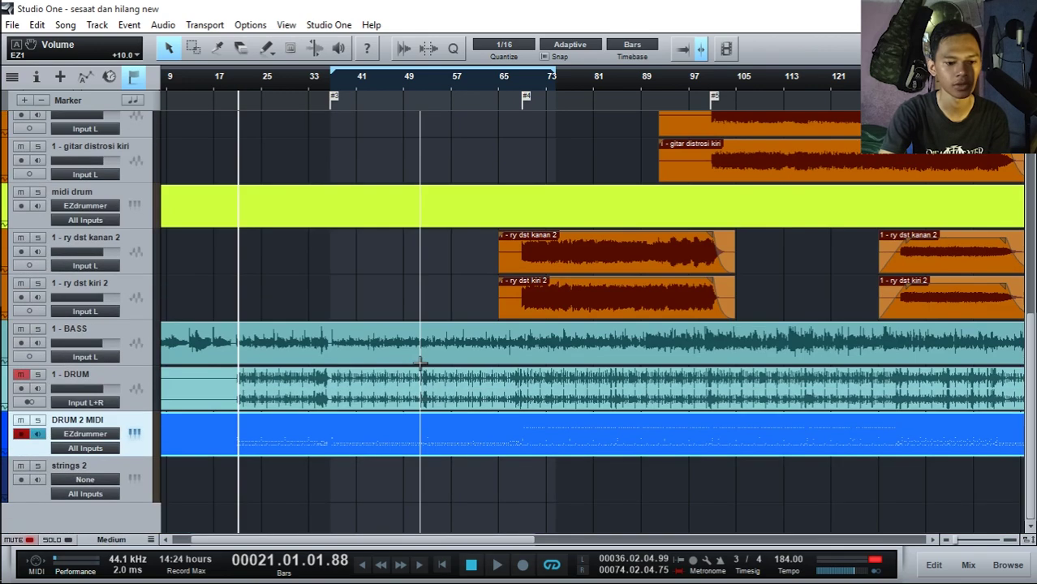
scroll(418, 362, up, 3)
click(120, 266)
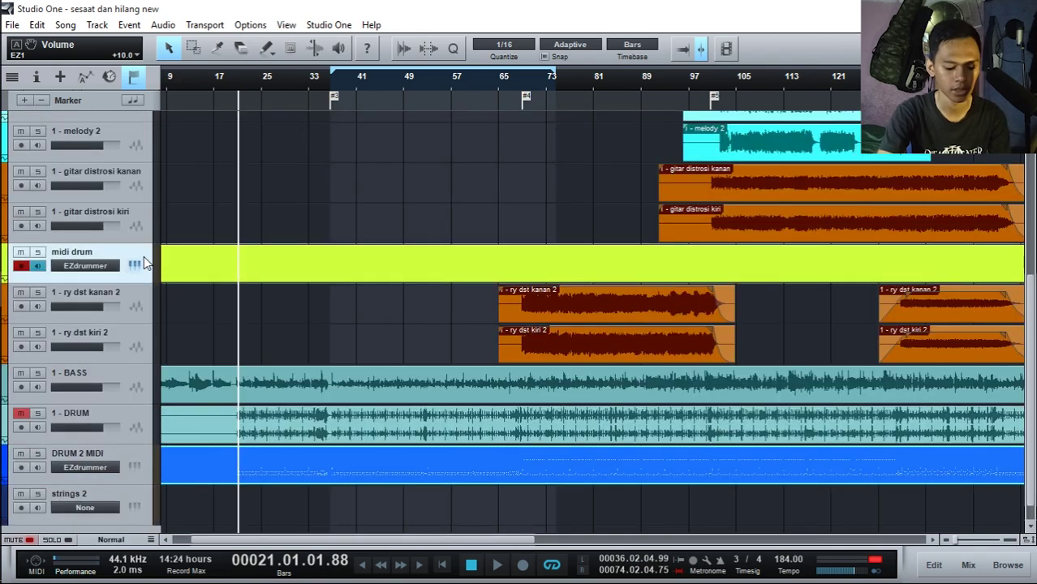
key(Delete)
Step: Follow the DRUM 2 MIDI notes in the enlarged editor during playback from bars 21 and 33, and close the editor
double_click(380, 434)
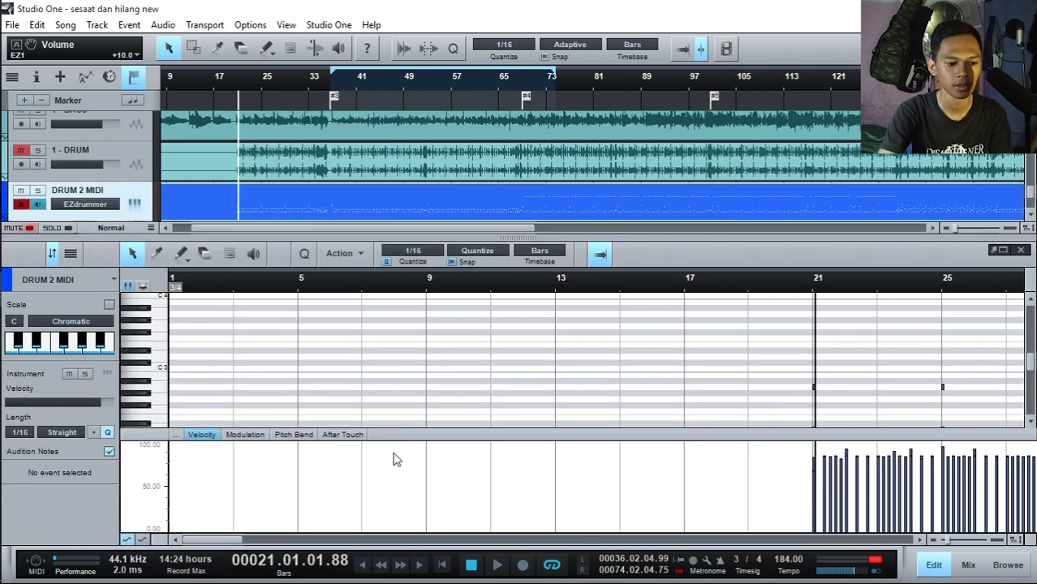
click(1002, 253)
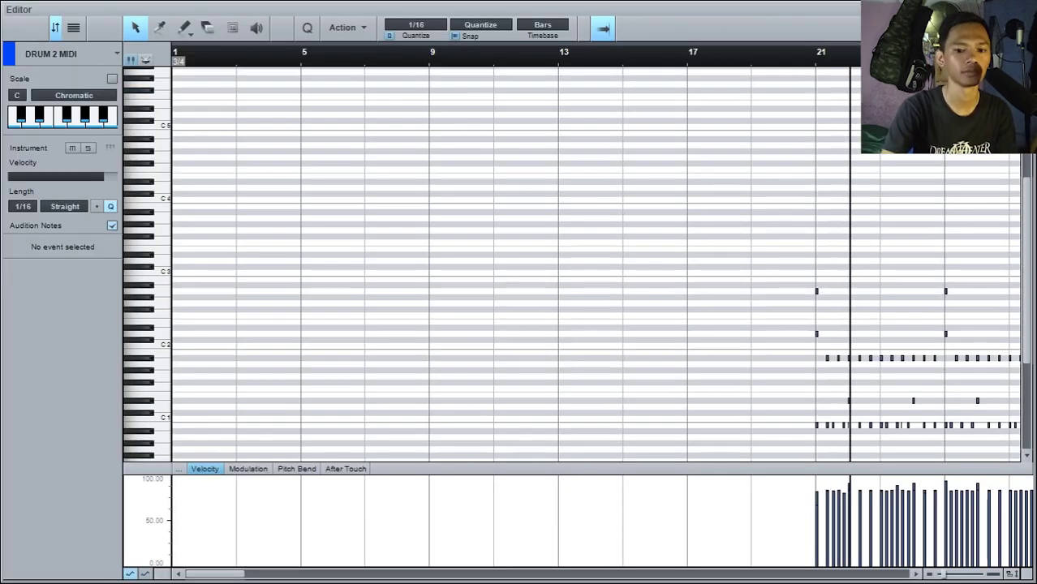
scroll(819, 59, down, 2)
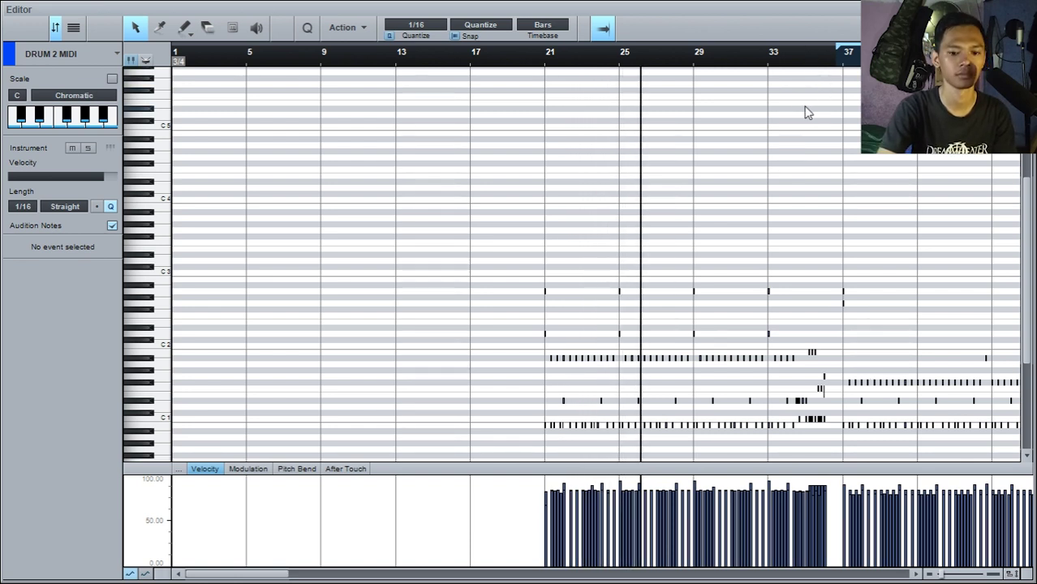
click(775, 57)
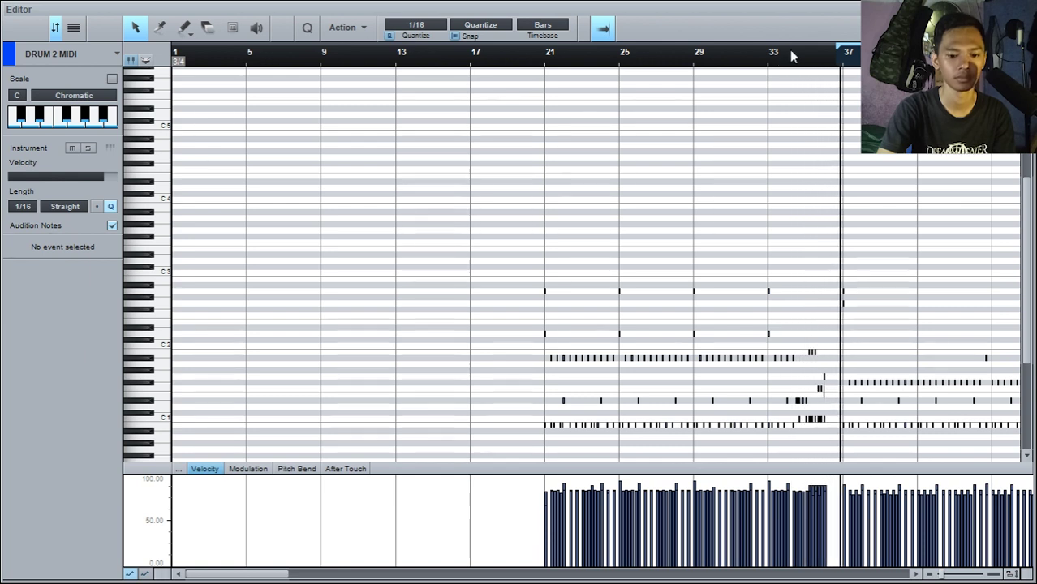
scroll(850, 62, down, 2)
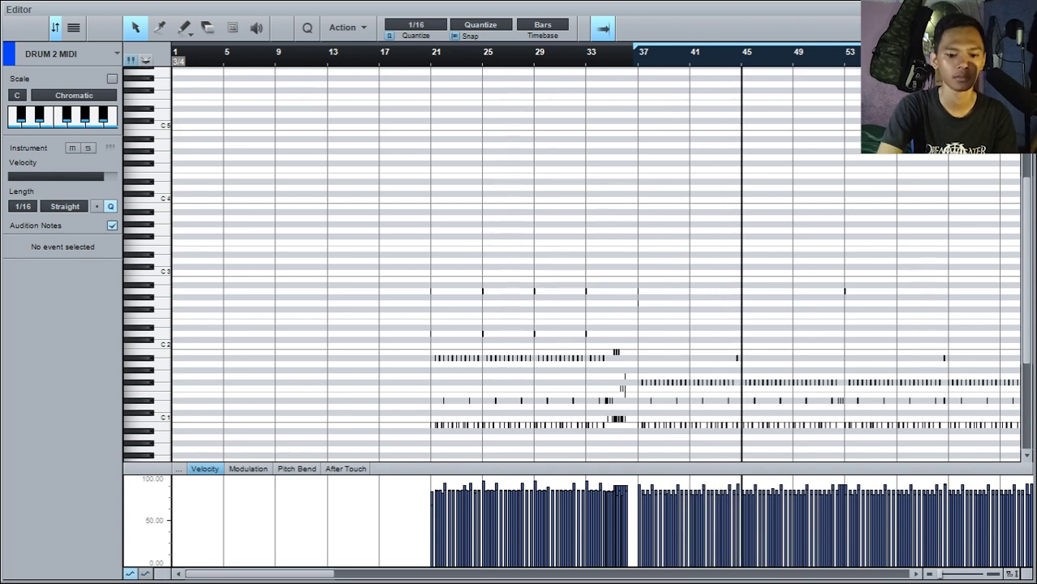
click(1027, 9)
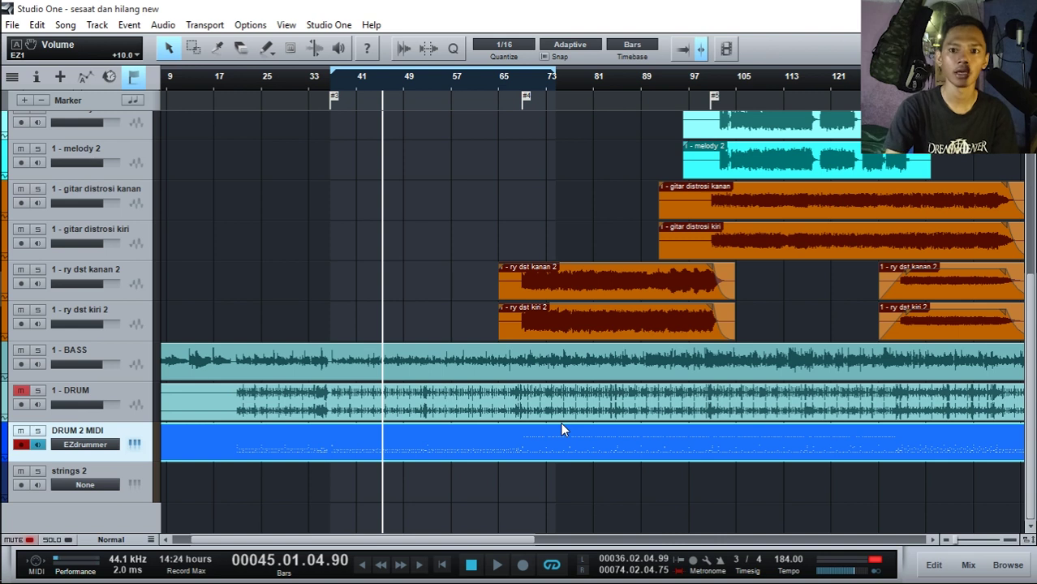
mouse_move(29, 231)
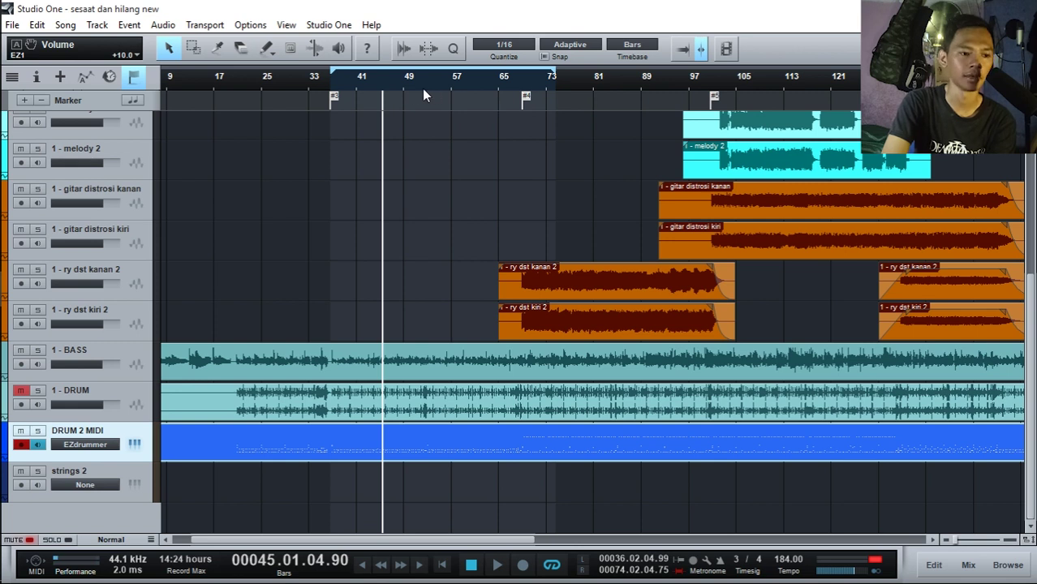
click(332, 85)
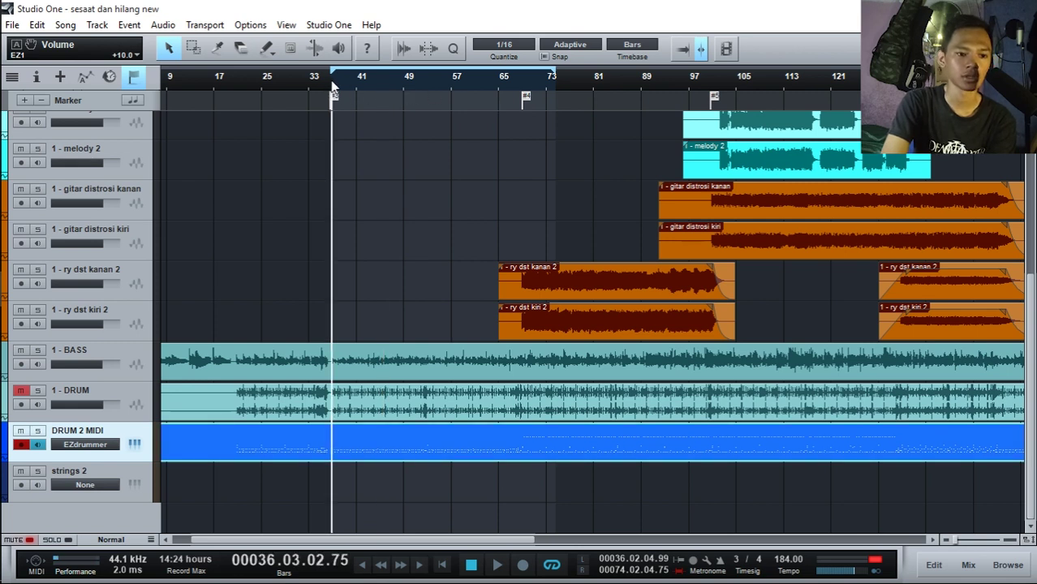
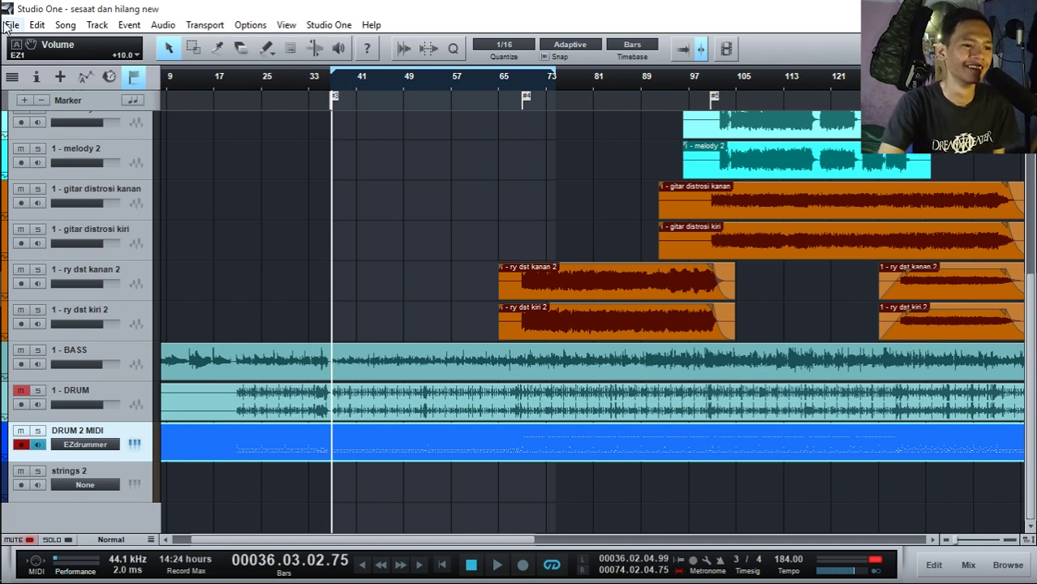
click(456, 91)
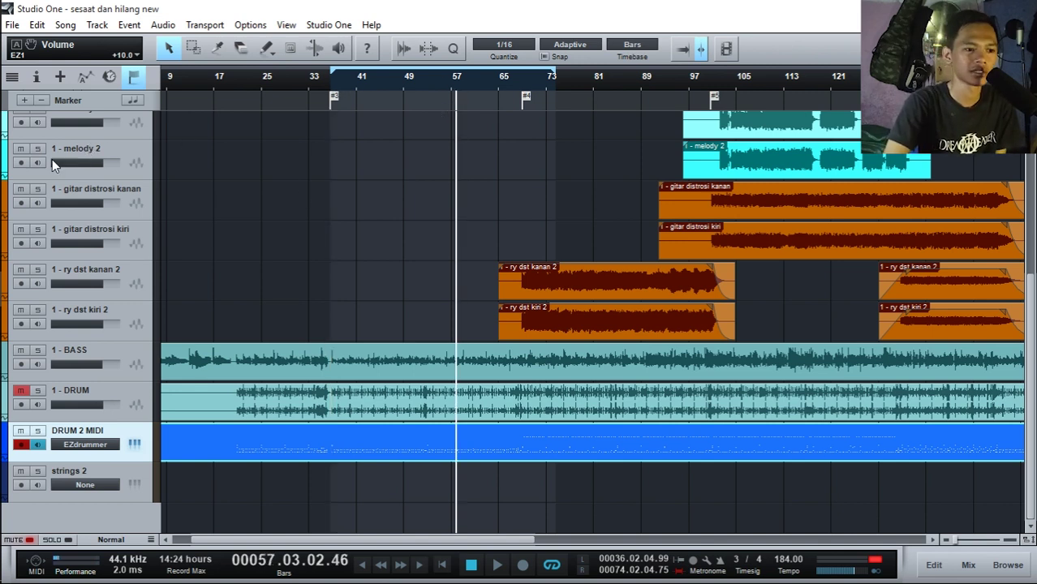
Step: Check the computer's memory performance in Task Manager and switch back to Studio One
mouse_move(3, 178)
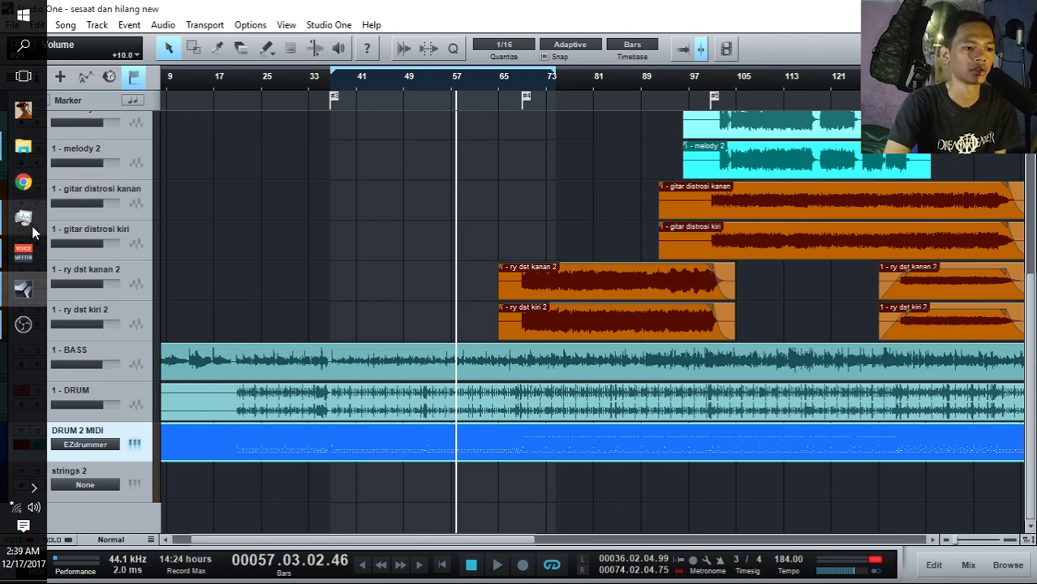
mouse_move(37, 289)
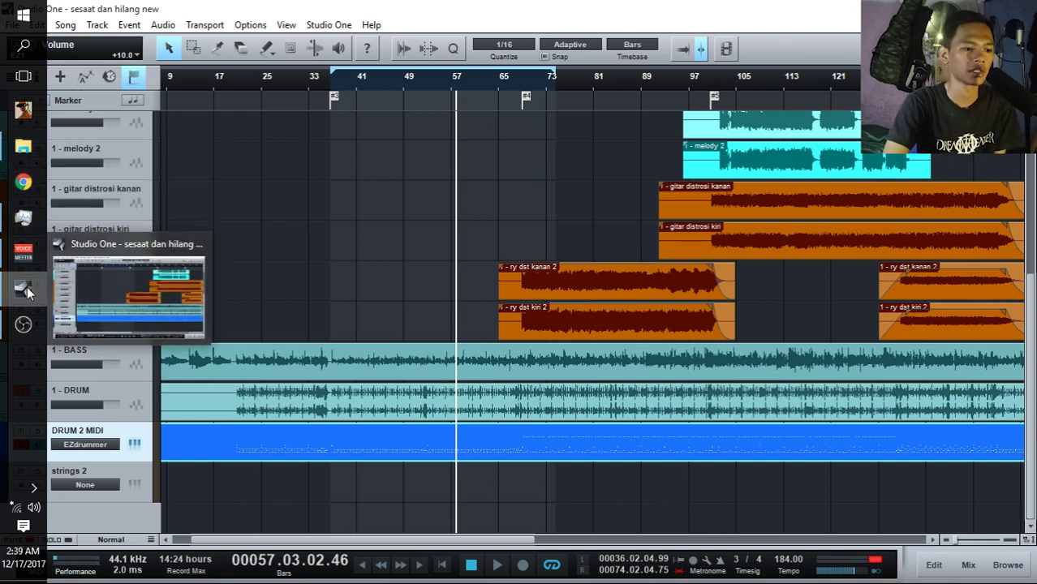
click(24, 221)
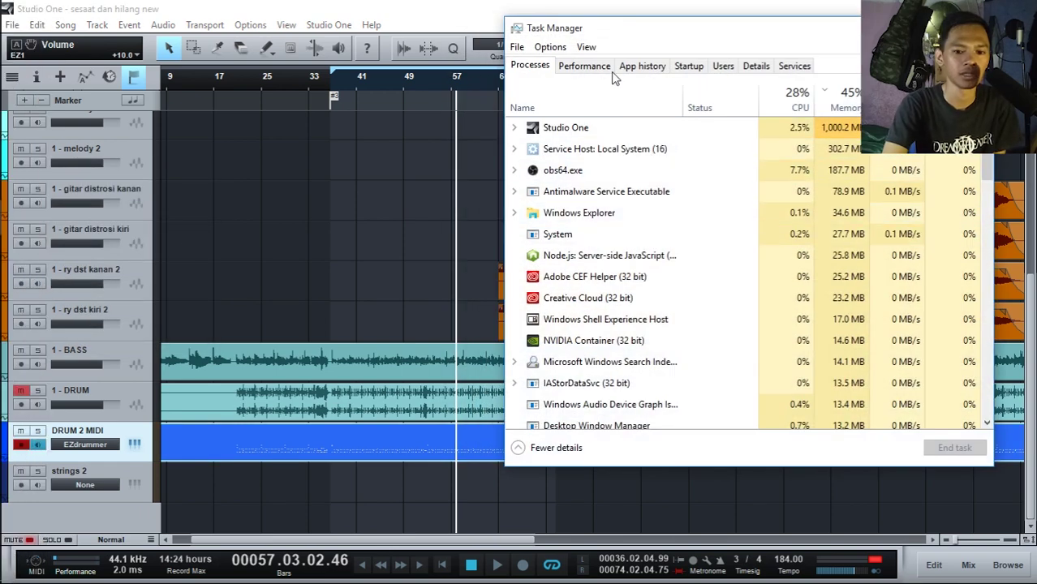
click(587, 70)
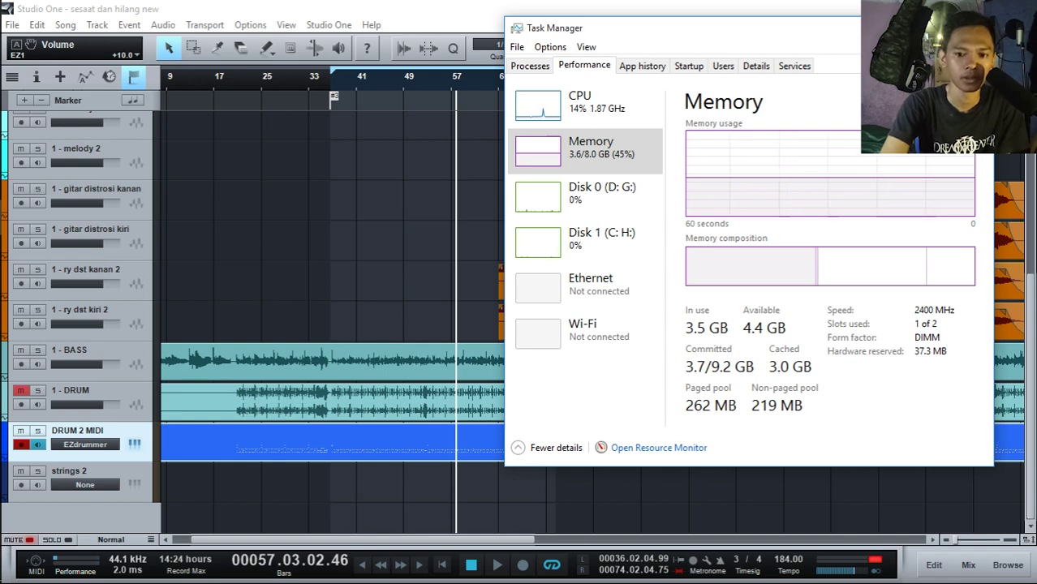
key(alt+Tab)
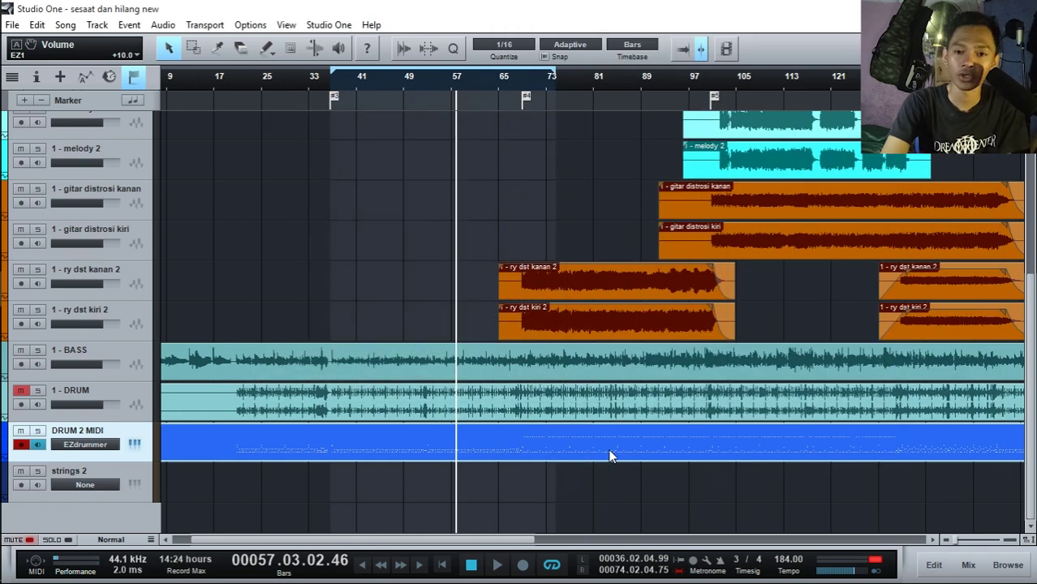
Step: Try moving the DRUM 2 part to about bar 49, and undo the move
scroll(595, 86, down, 3)
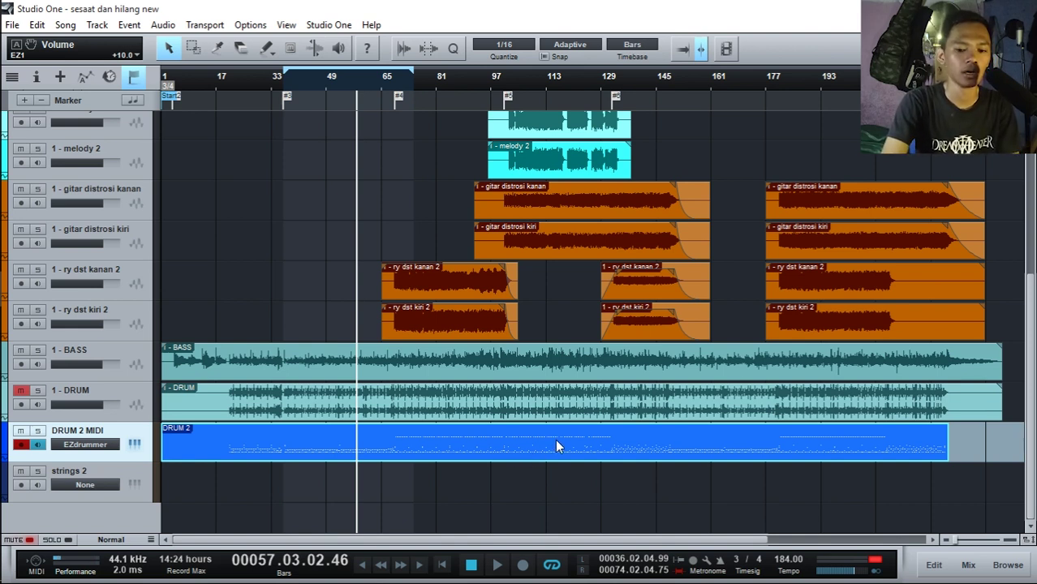
scroll(569, 461, up, 3)
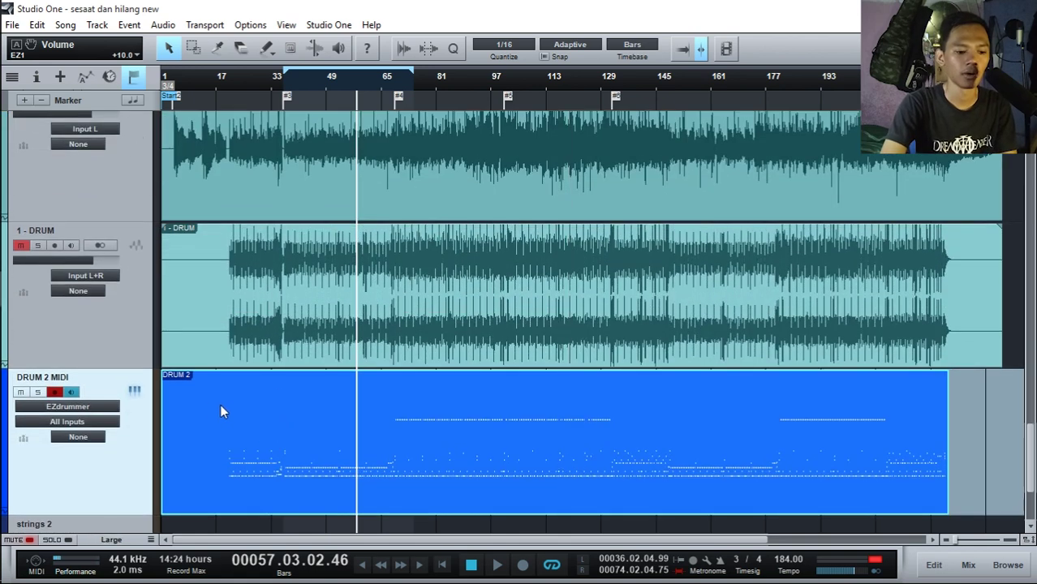
drag(197, 405, 365, 475)
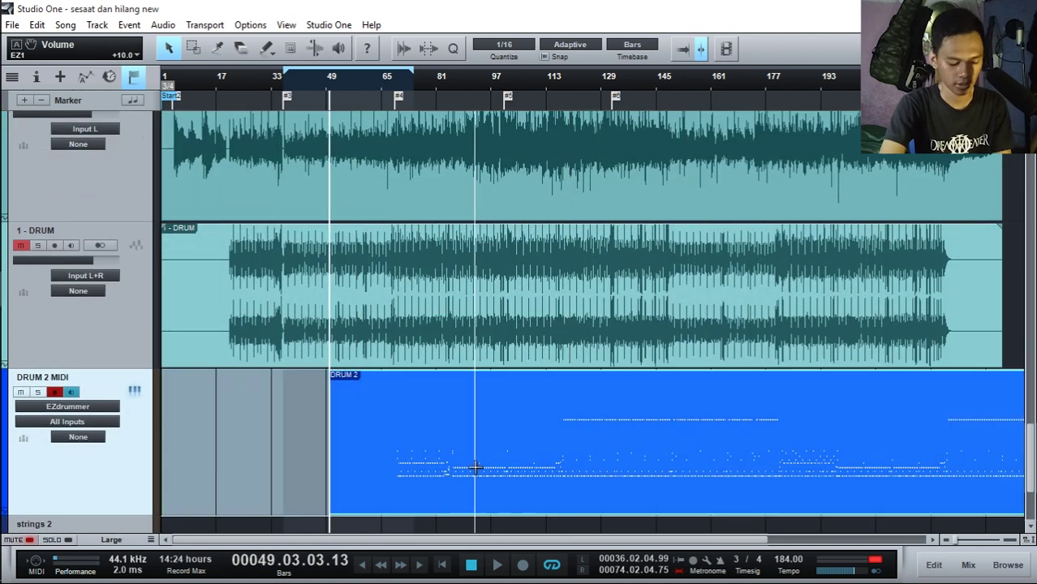
key(ctrl+z)
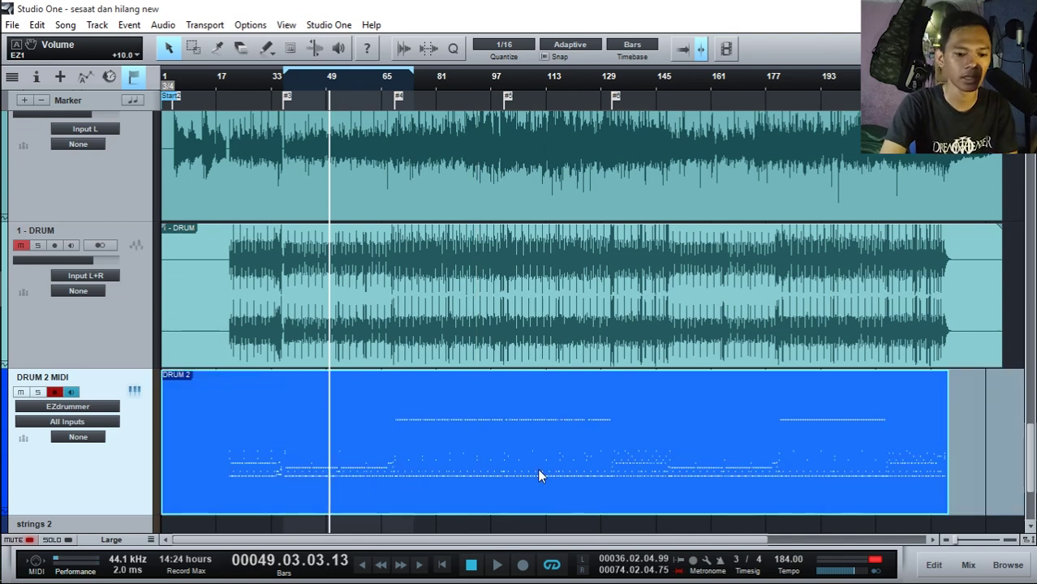
click(525, 280)
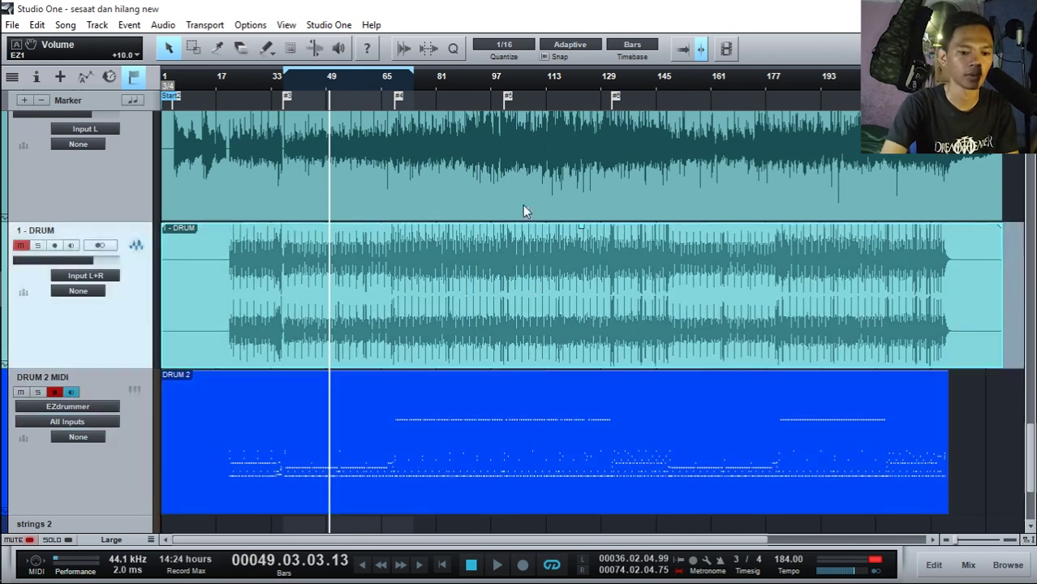
click(500, 159)
click(546, 268)
click(535, 162)
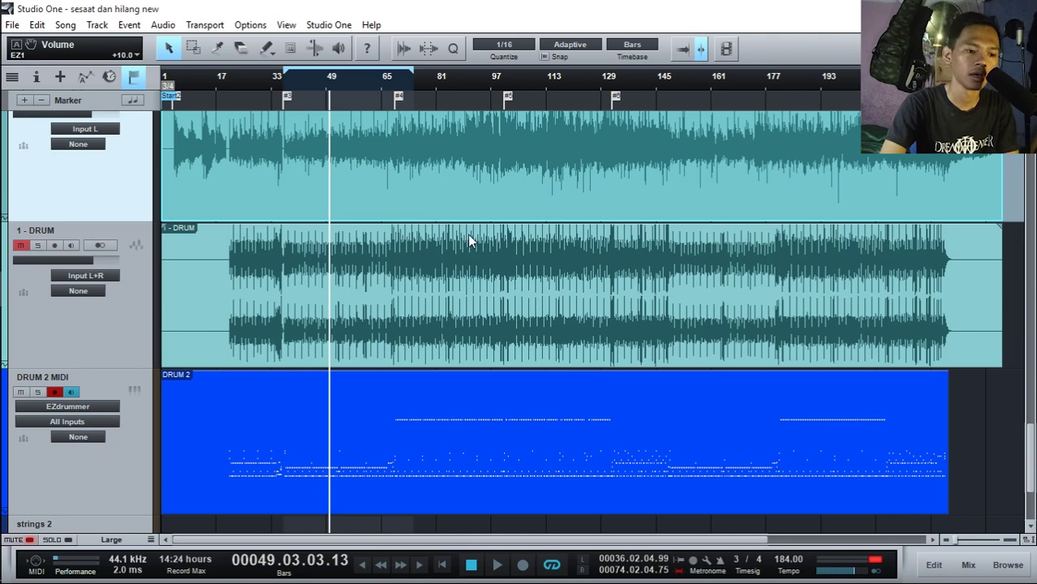
click(492, 284)
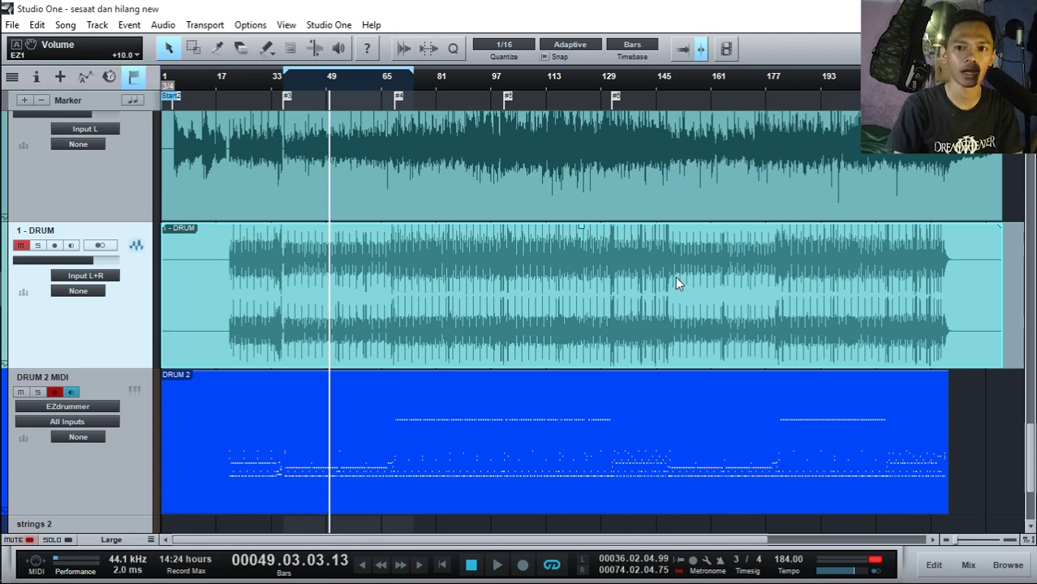
Step: Place the playhead at bar 18 and set the DRUM 2 MIDI track's instrument assignment to None
click(223, 91)
click(353, 410)
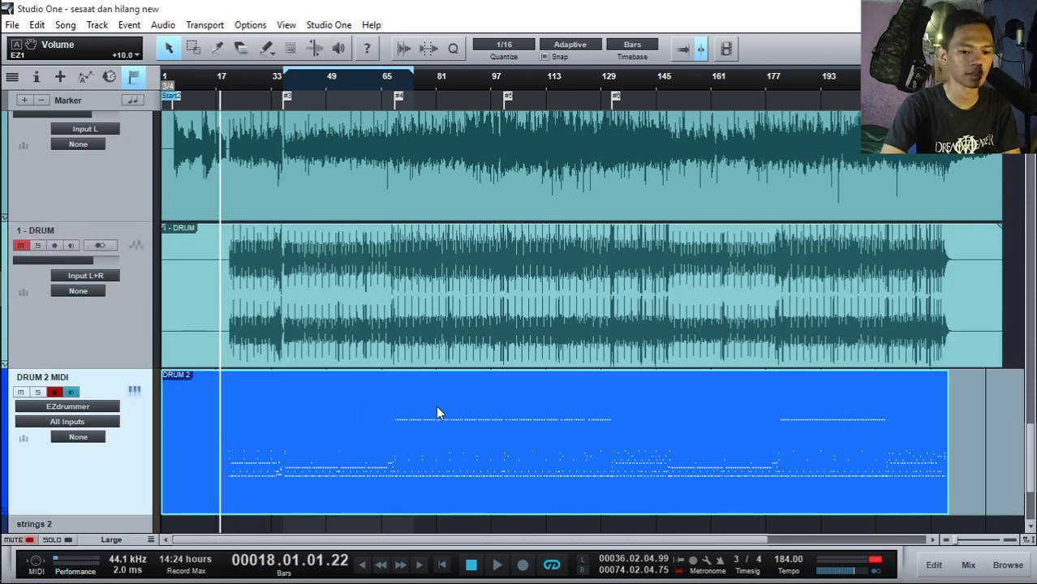
scroll(436, 406, down, 2)
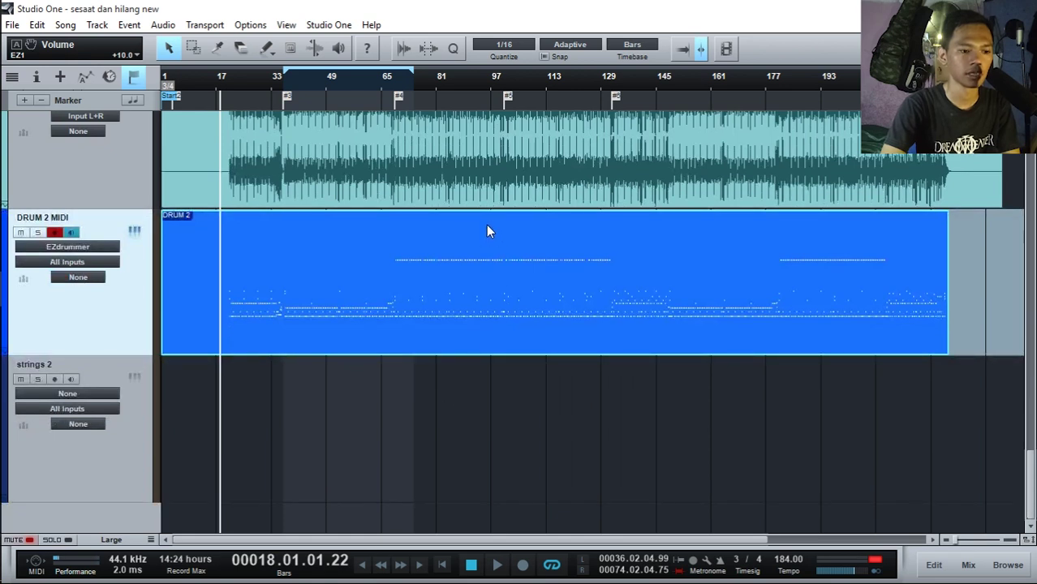
right_click(121, 309)
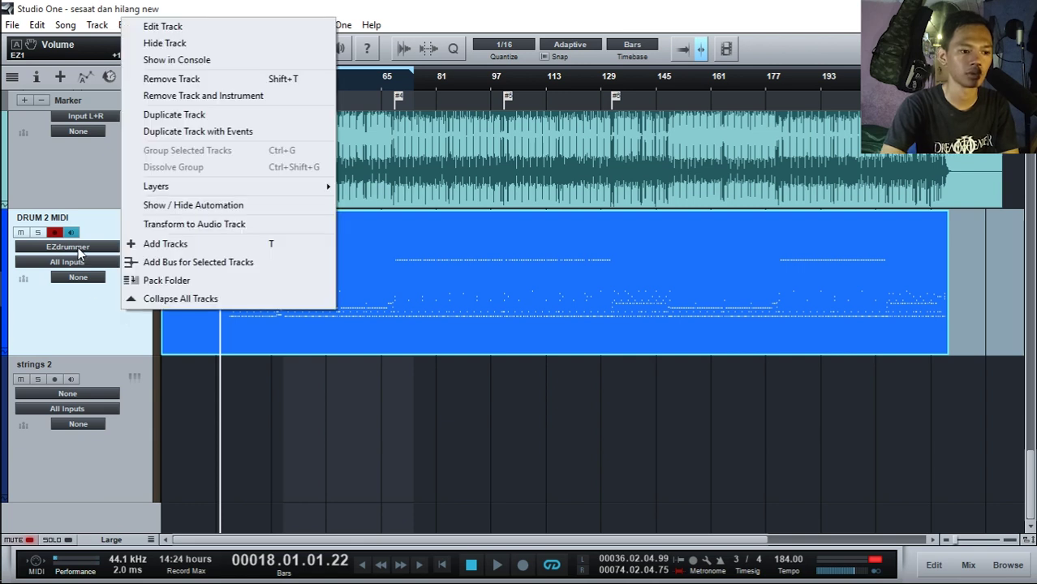
click(78, 248)
click(72, 261)
Step: Duplicate the DRUM 2 MIDI track together with its events
right_click(120, 308)
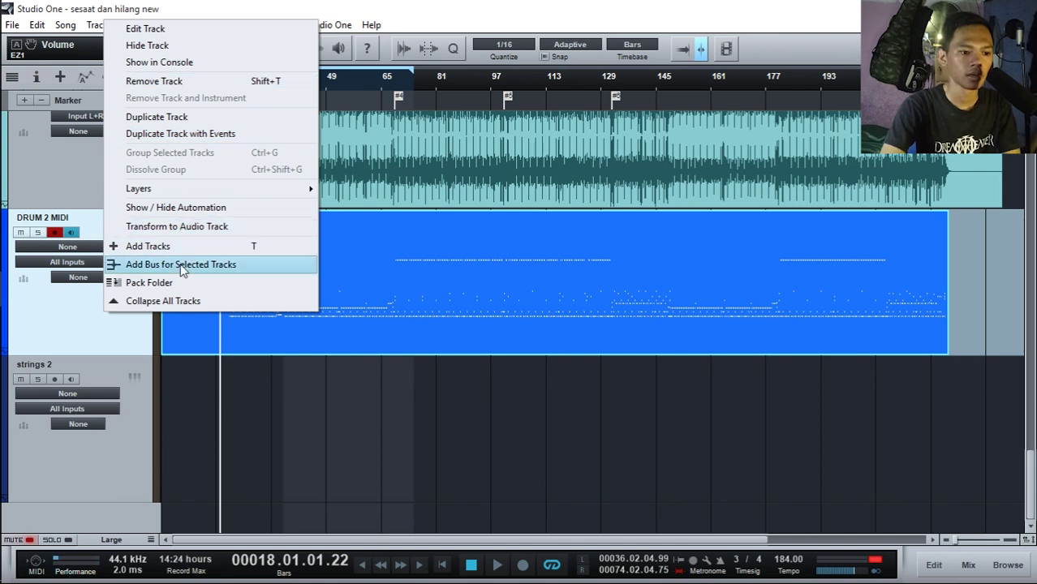
click(484, 278)
right_click(484, 279)
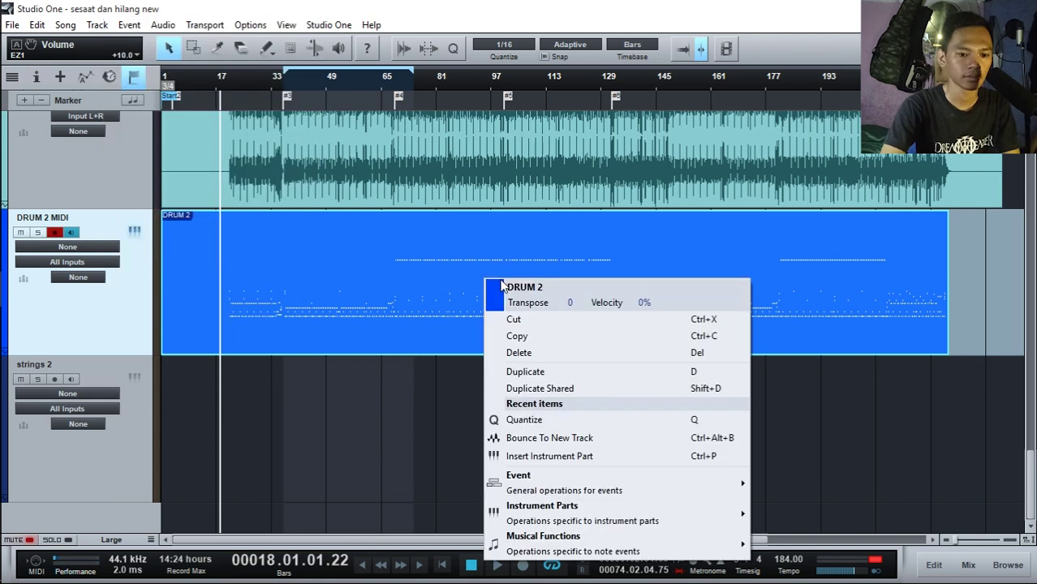
right_click(140, 325)
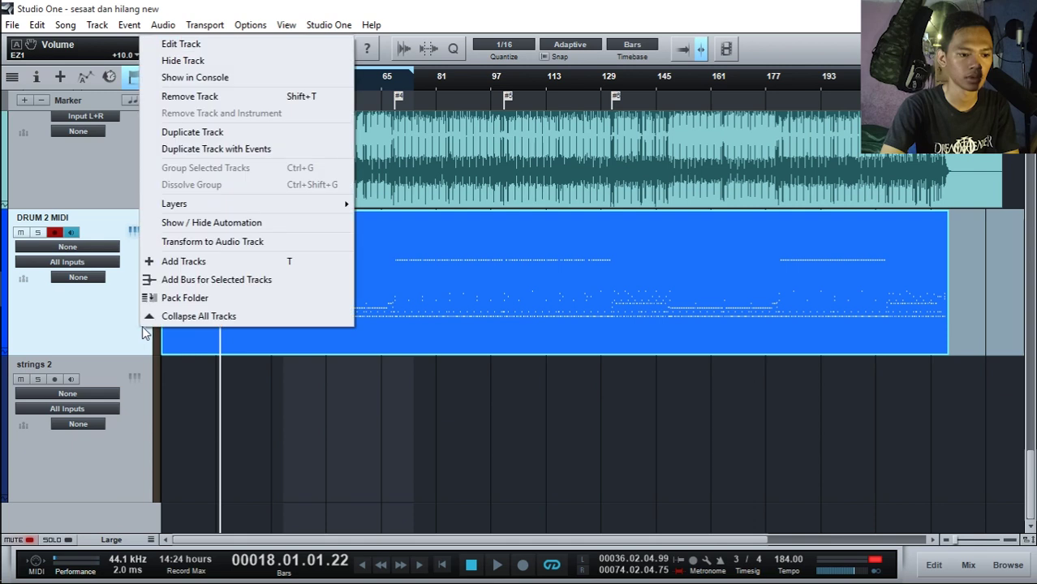
click(198, 150)
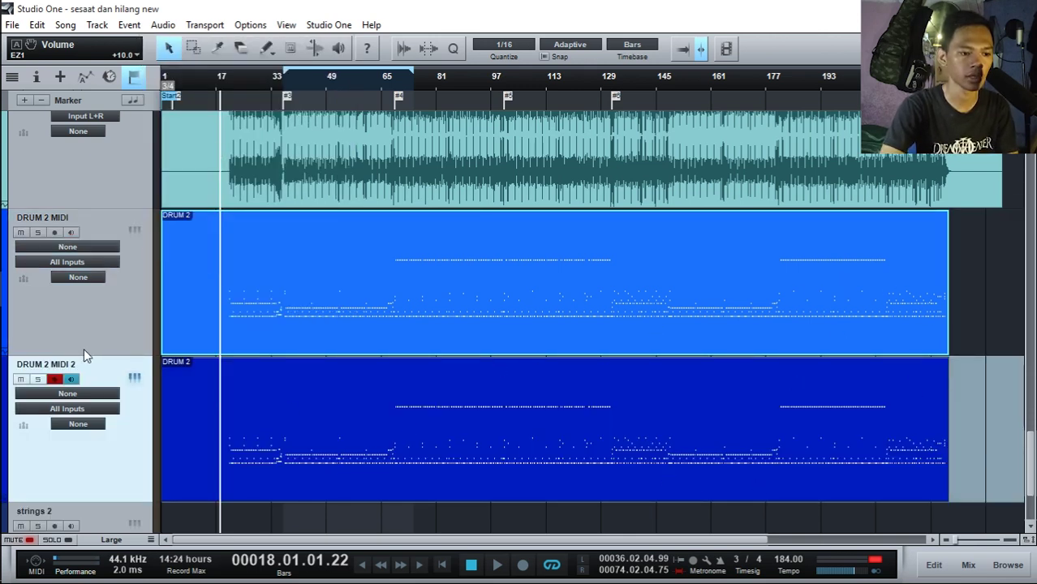
Step: Assign EZdrummer as the instrument of the original DRUM 2 MIDI track
click(142, 297)
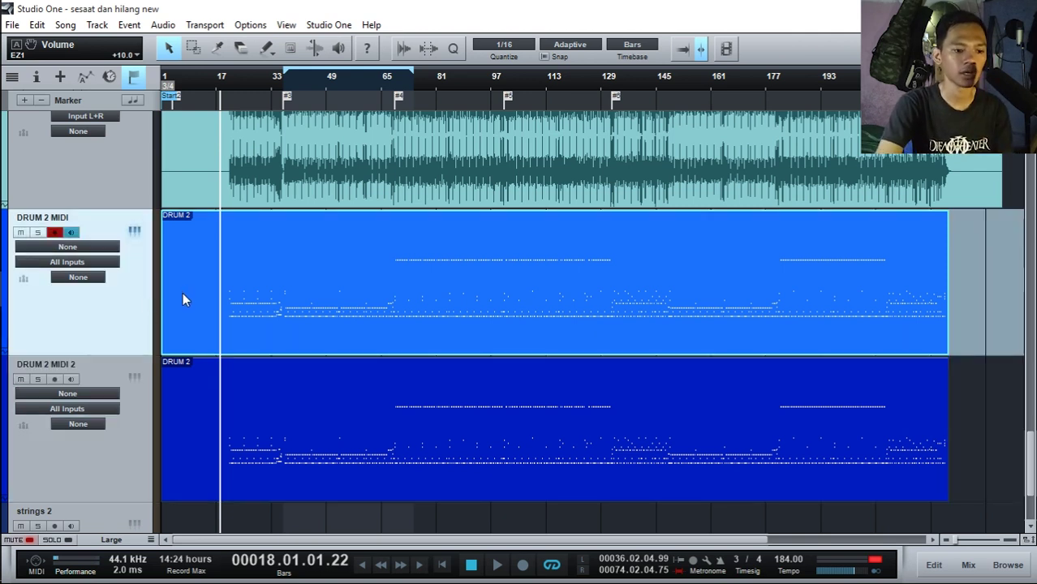
click(81, 247)
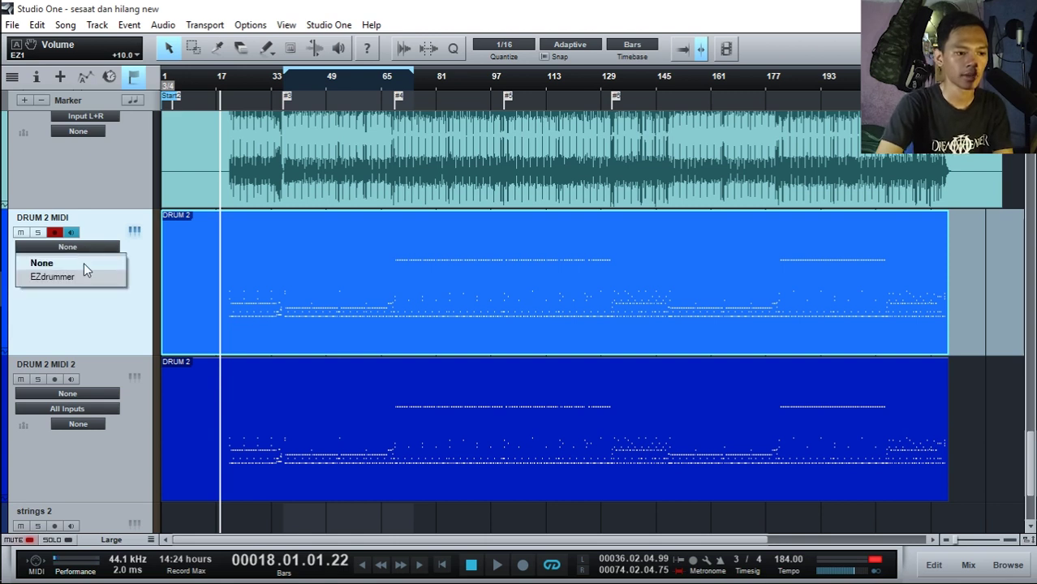
click(82, 278)
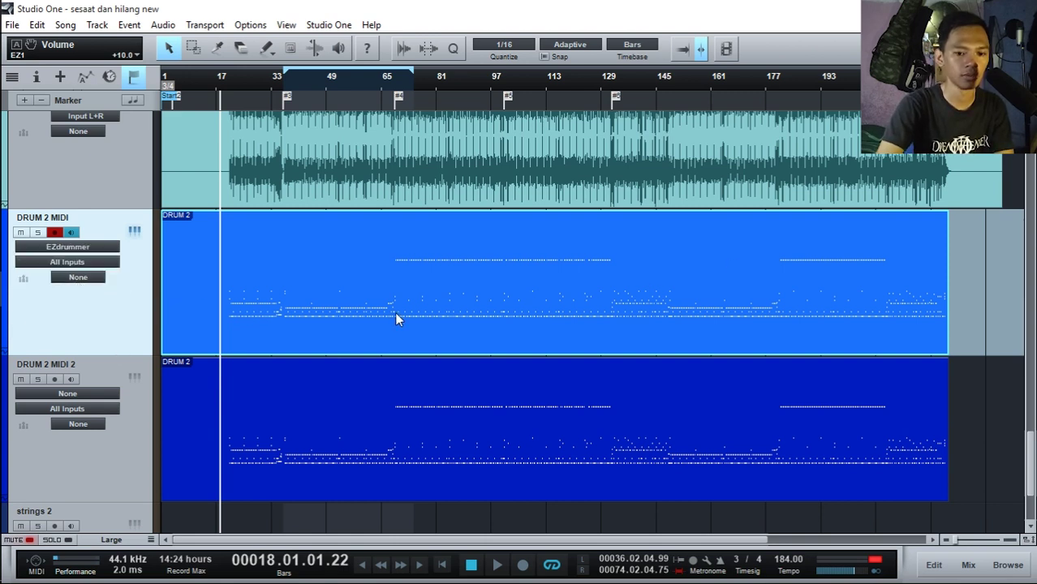
click(105, 247)
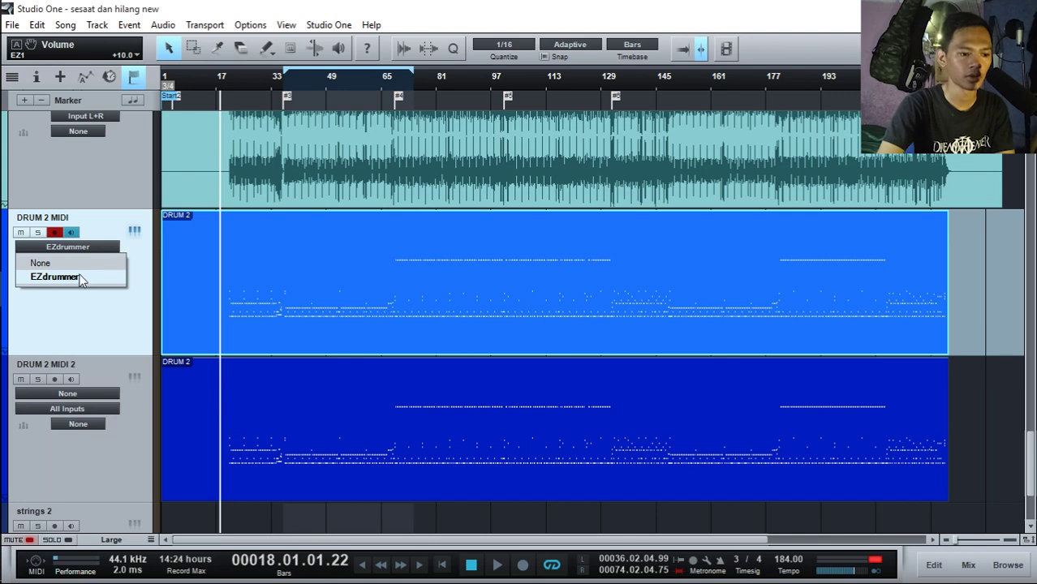
click(94, 280)
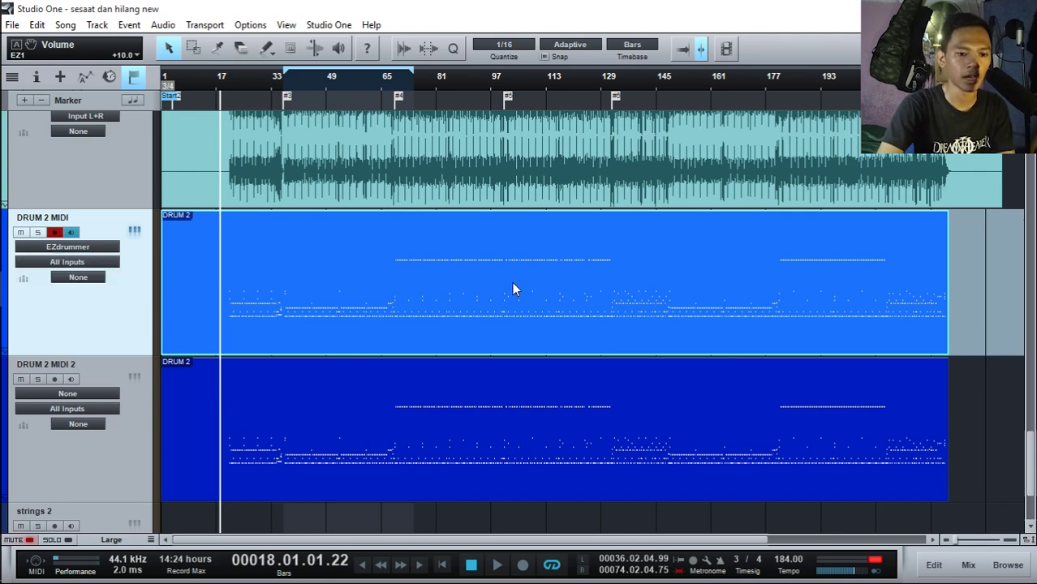
Step: Start bouncing the DRUM 2 part on the original track to a new track, and cancel the rendering
right_click(624, 261)
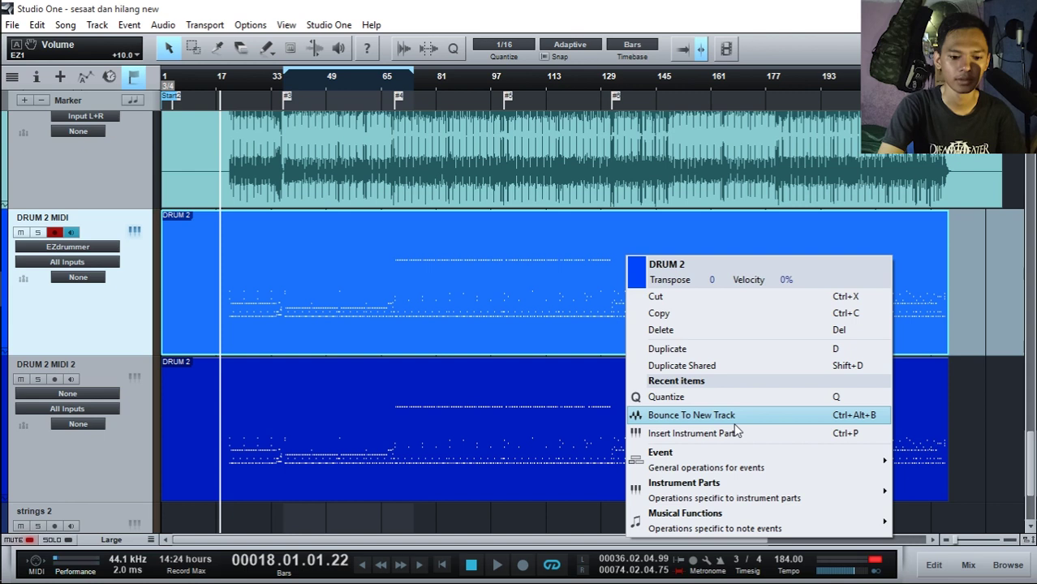
mouse_move(750, 470)
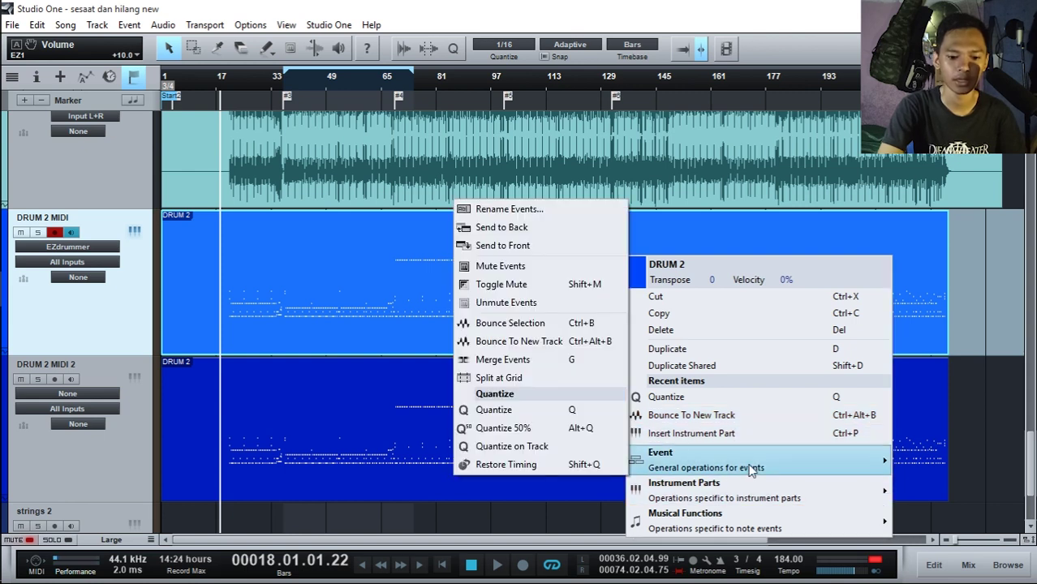
click(523, 344)
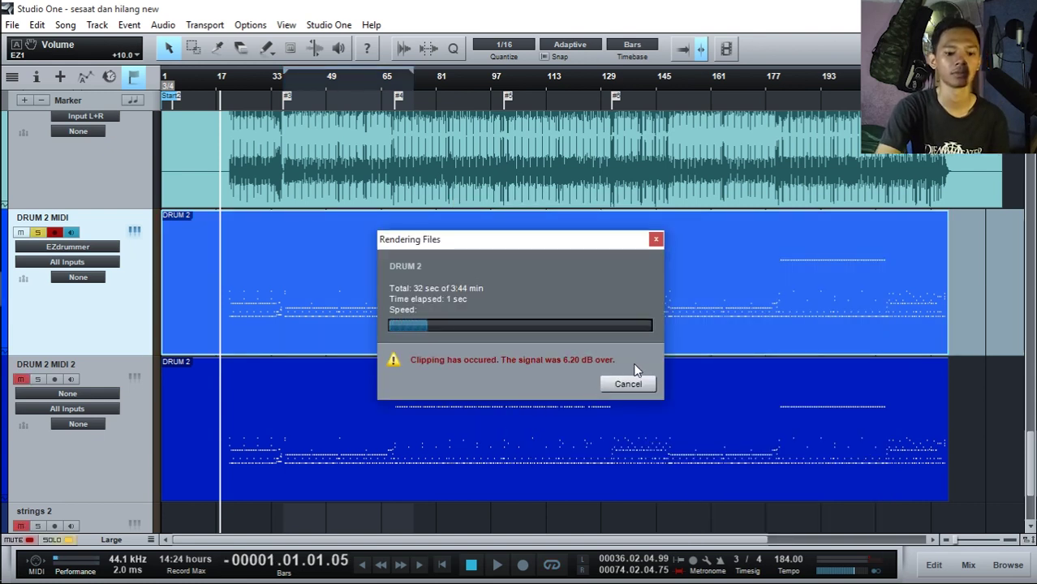
click(639, 381)
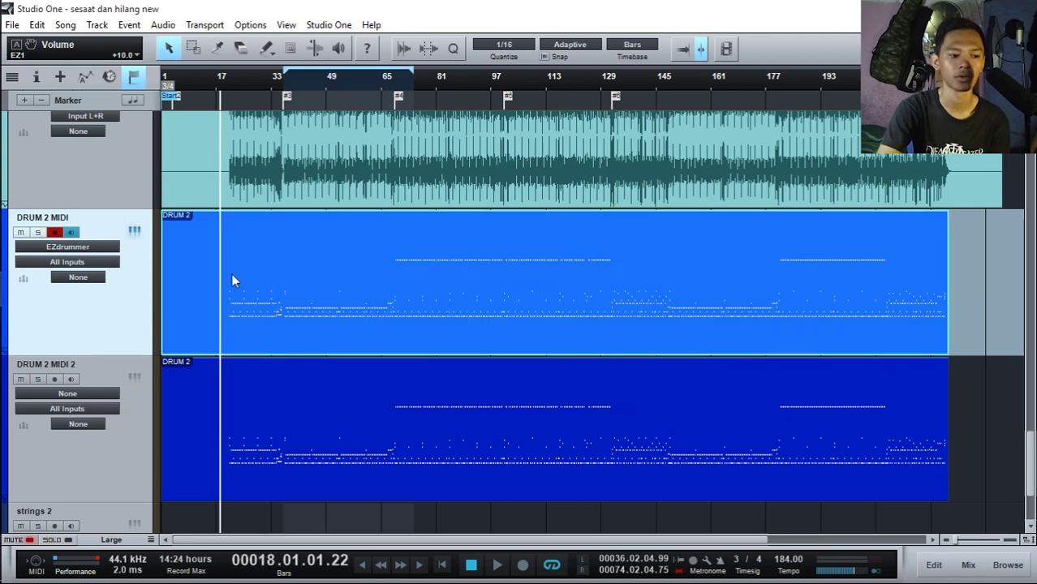
Step: Disconnect EZdrummer from the original DRUM 2 MIDI track by setting its instrument to None
scroll(760, 316, up, 3)
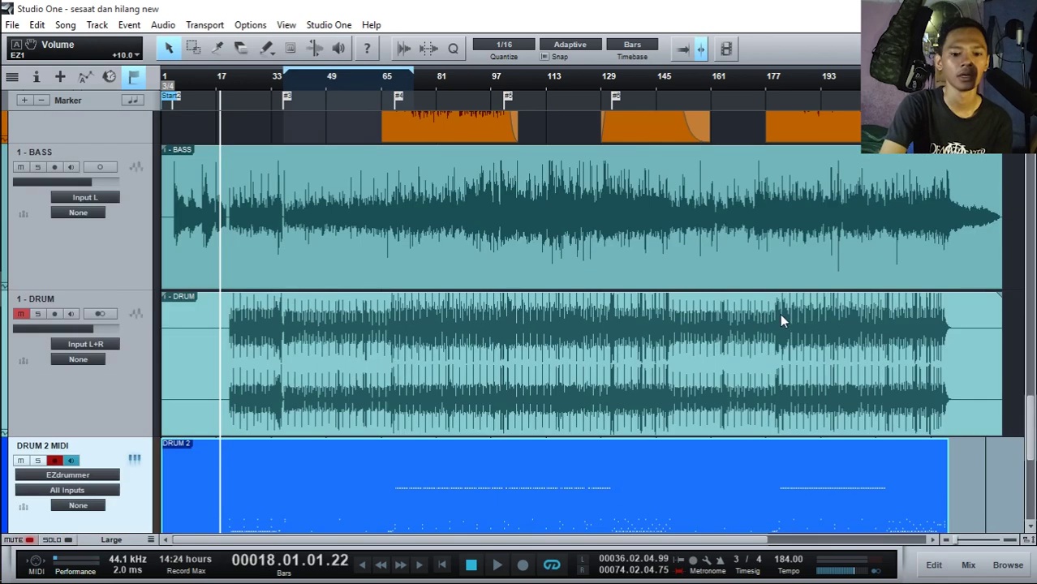
click(587, 349)
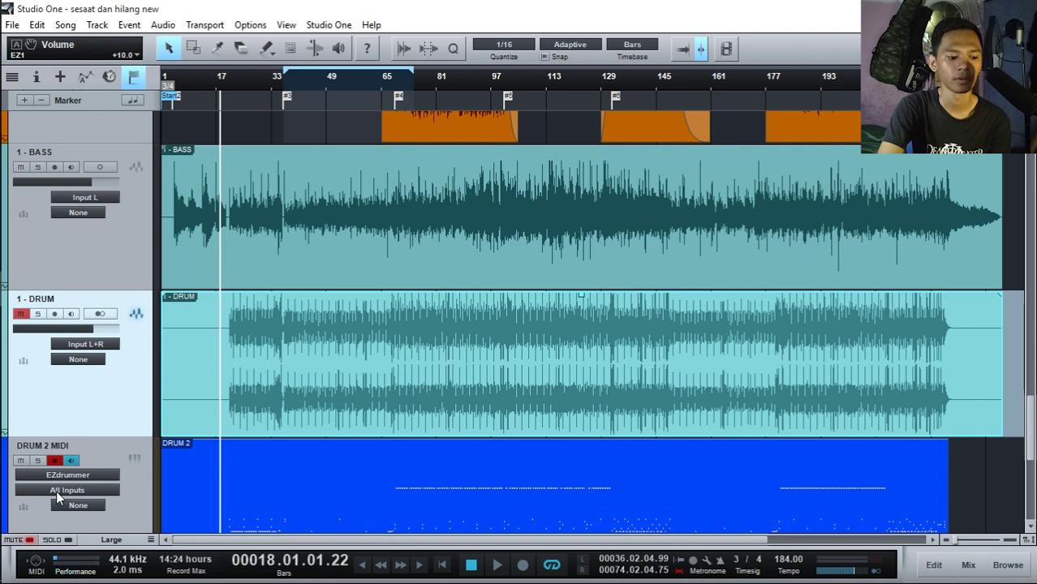
click(96, 475)
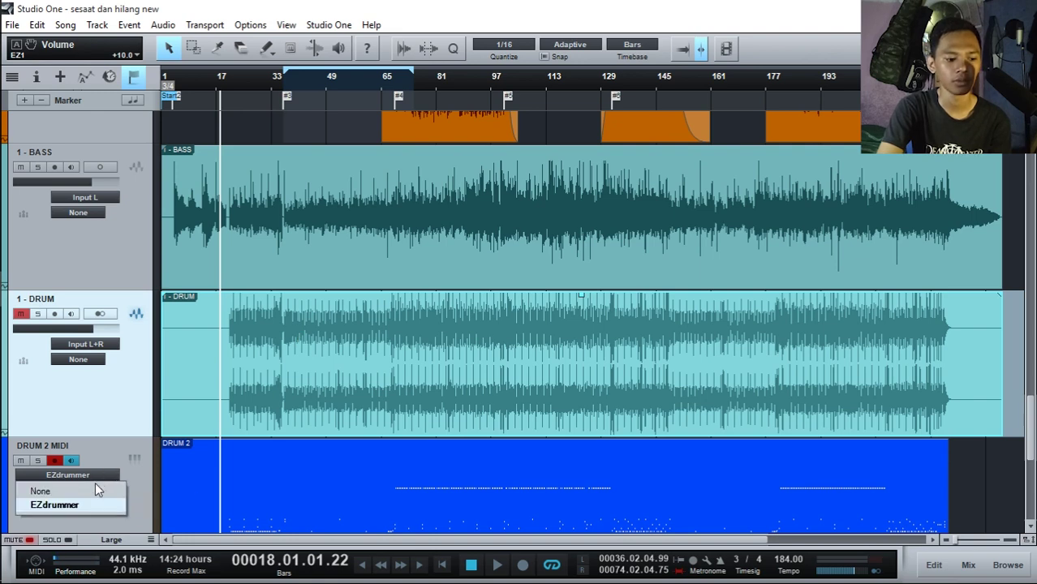
click(92, 489)
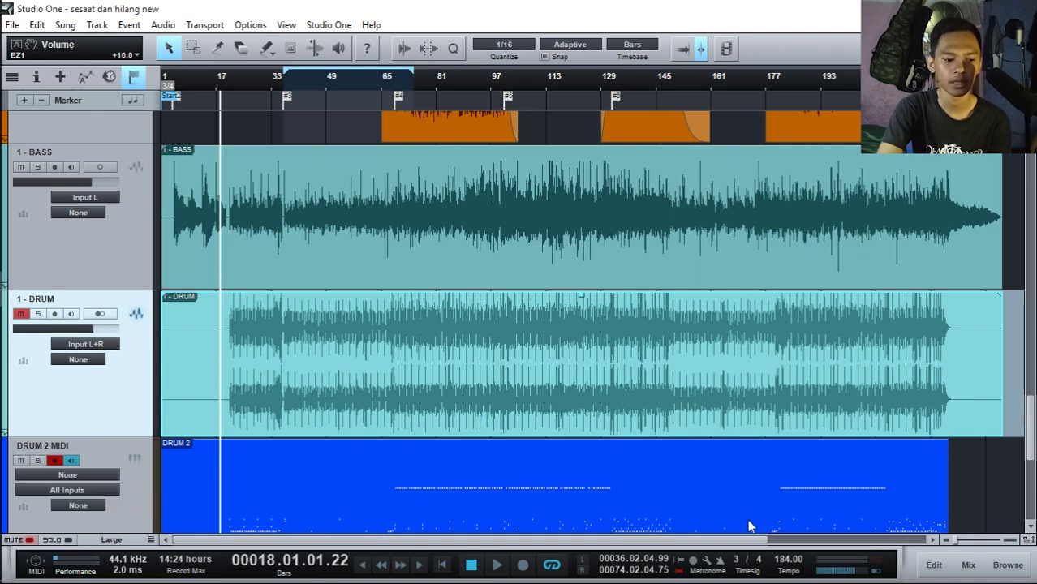
Step: Remove the EZdrummer instrument from the song through the mixing console, and close the console
click(968, 564)
right_click(207, 357)
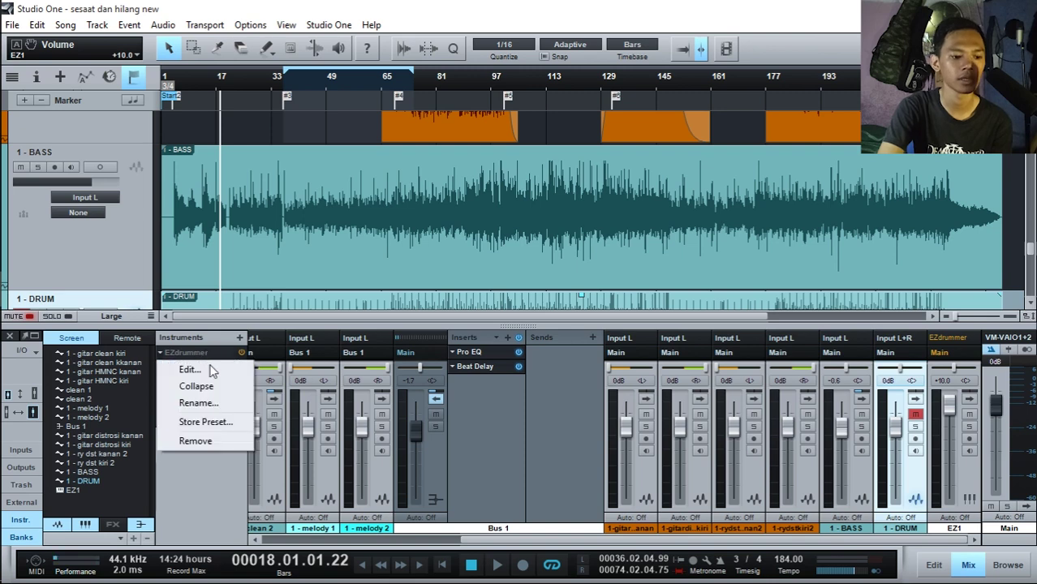
click(207, 441)
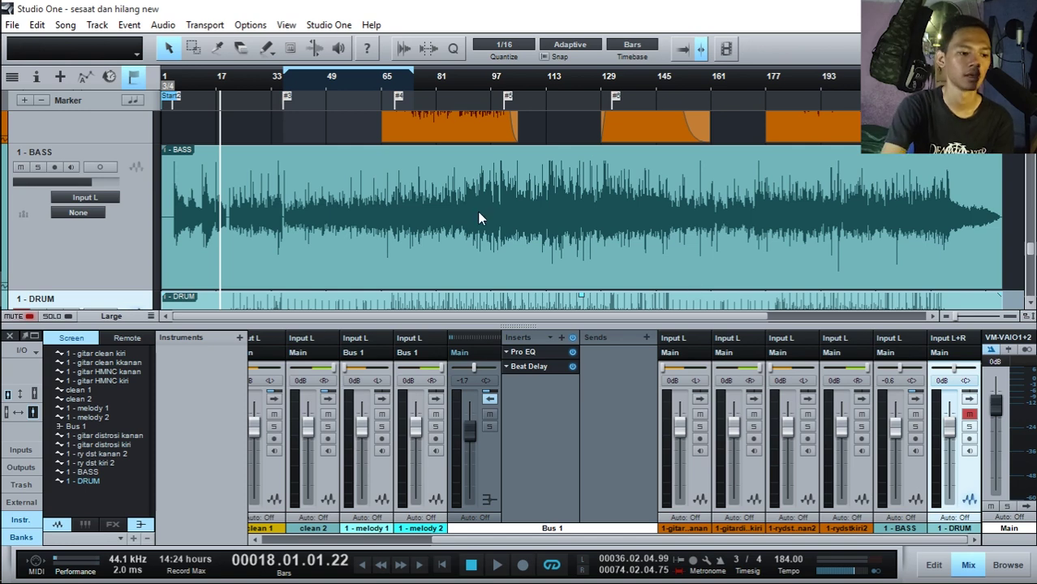
key(F3)
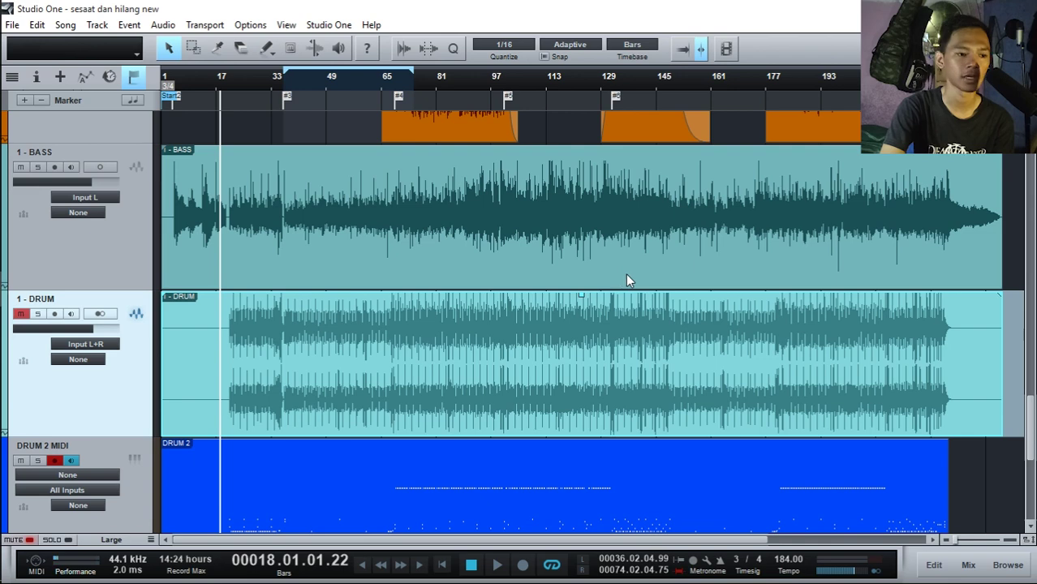
Step: Check the computer's memory usage in Task Manager and return to Studio One
mouse_move(2, 139)
click(22, 221)
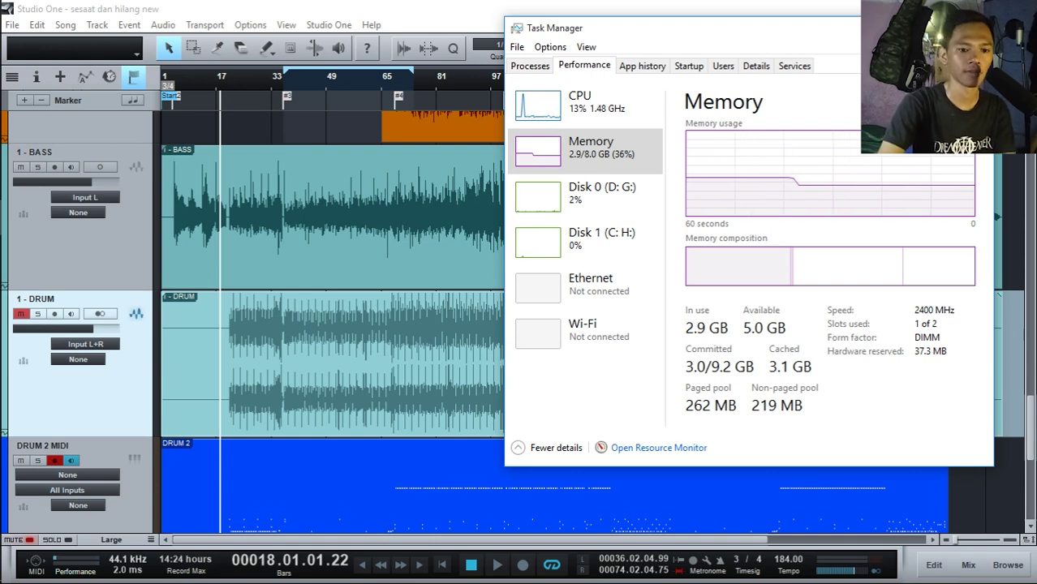
click(975, 27)
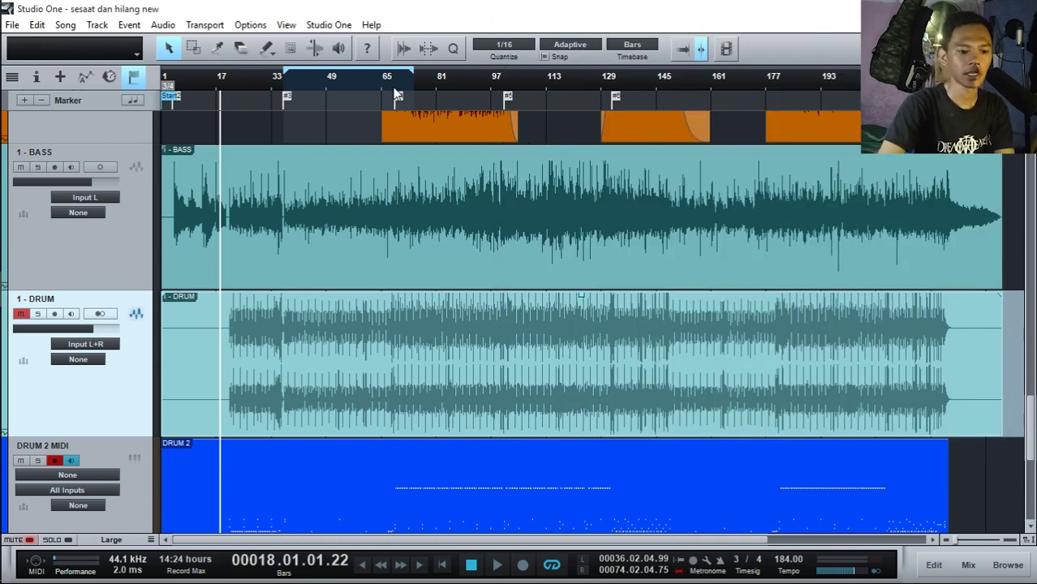
Step: Solo the 1 - DRUM audio track, audition it from about bar 45, and select the DRUM 2 part below it
scroll(603, 301, down, 3)
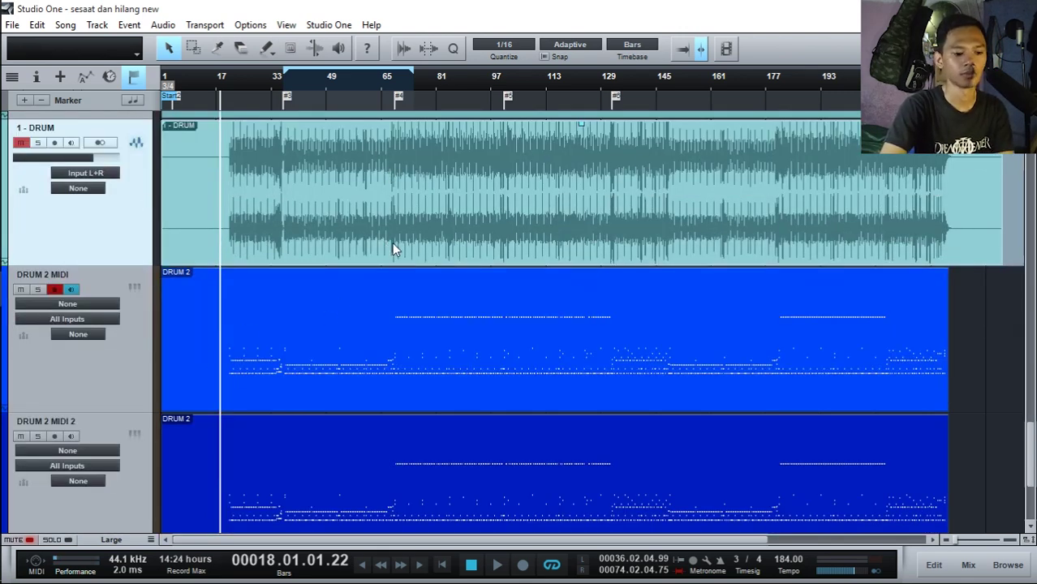
scroll(569, 221, up, 4)
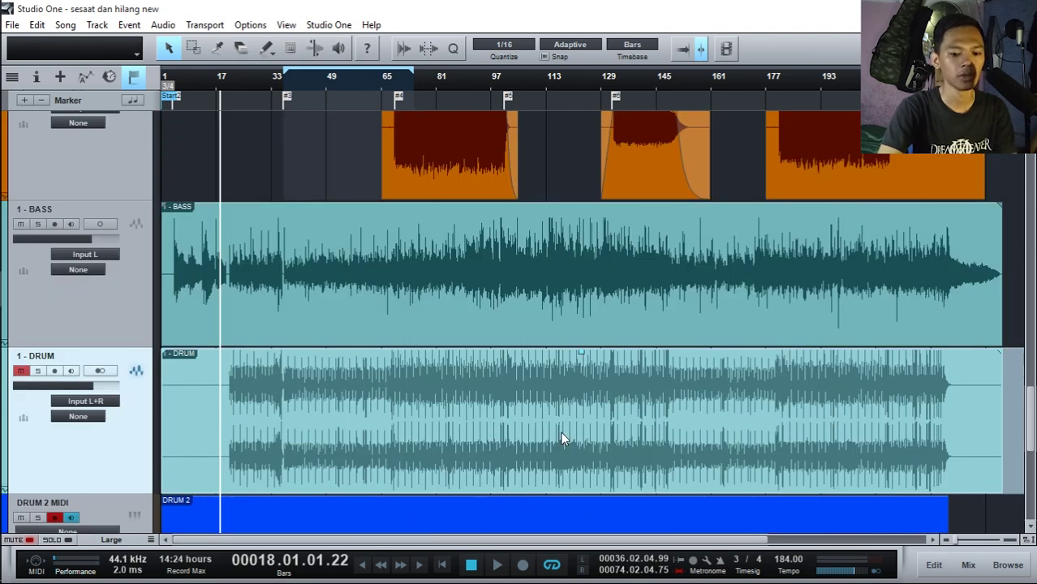
scroll(543, 434, up, 4)
scroll(623, 377, down, 6)
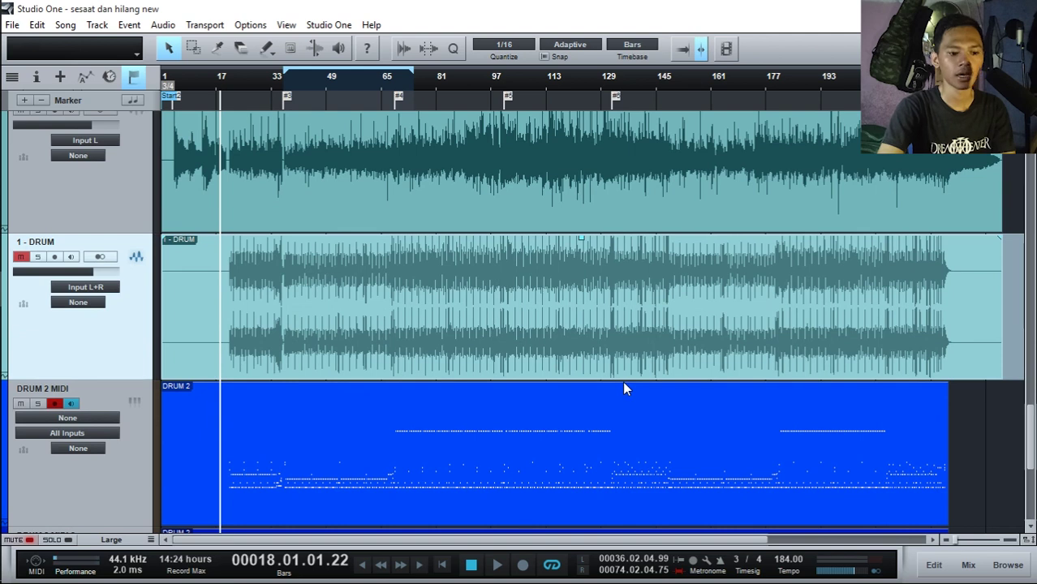
key(s)
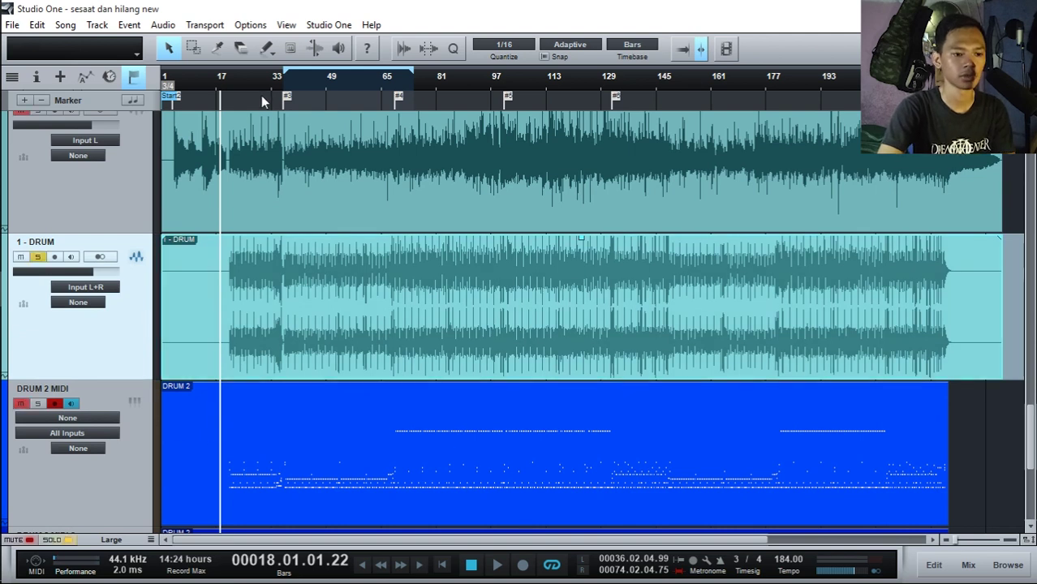
click(316, 74)
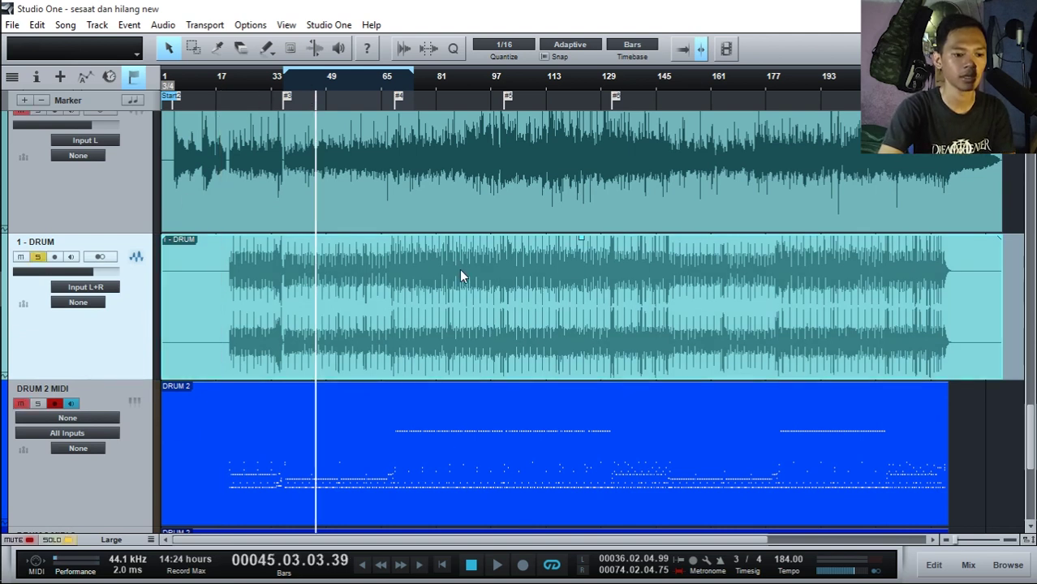
key(space)
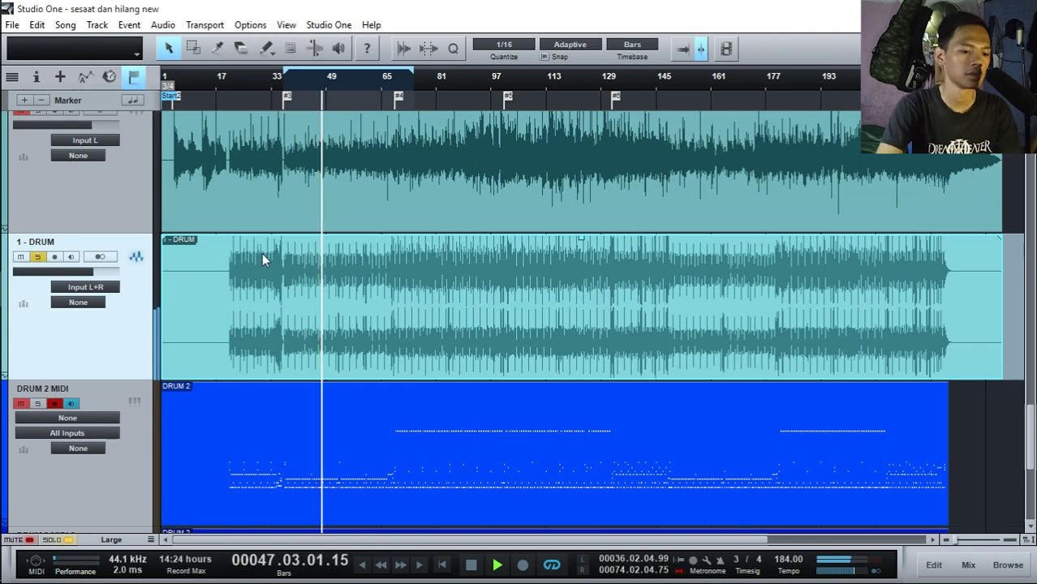
key(space)
click(403, 423)
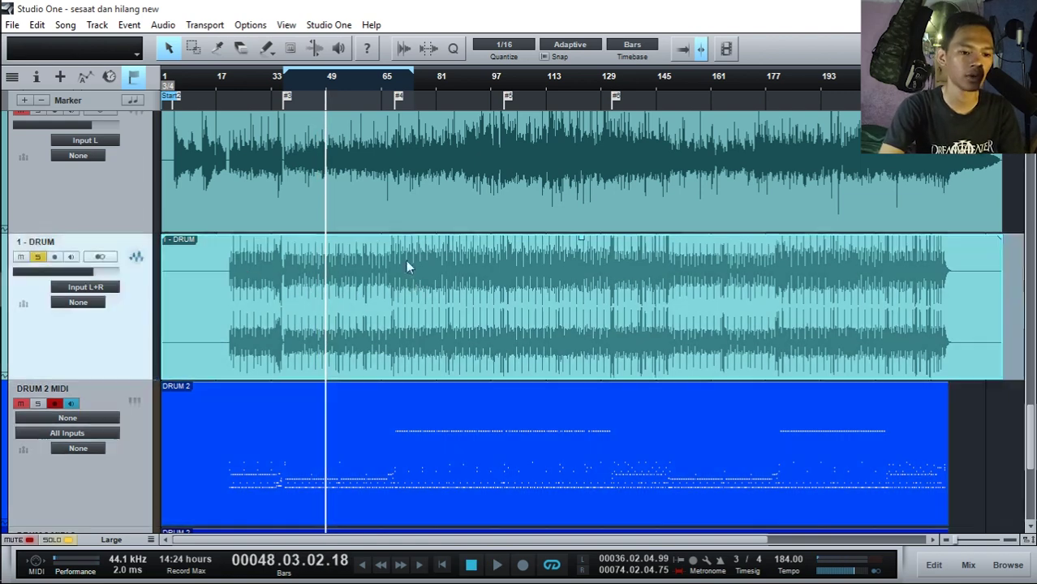
click(406, 272)
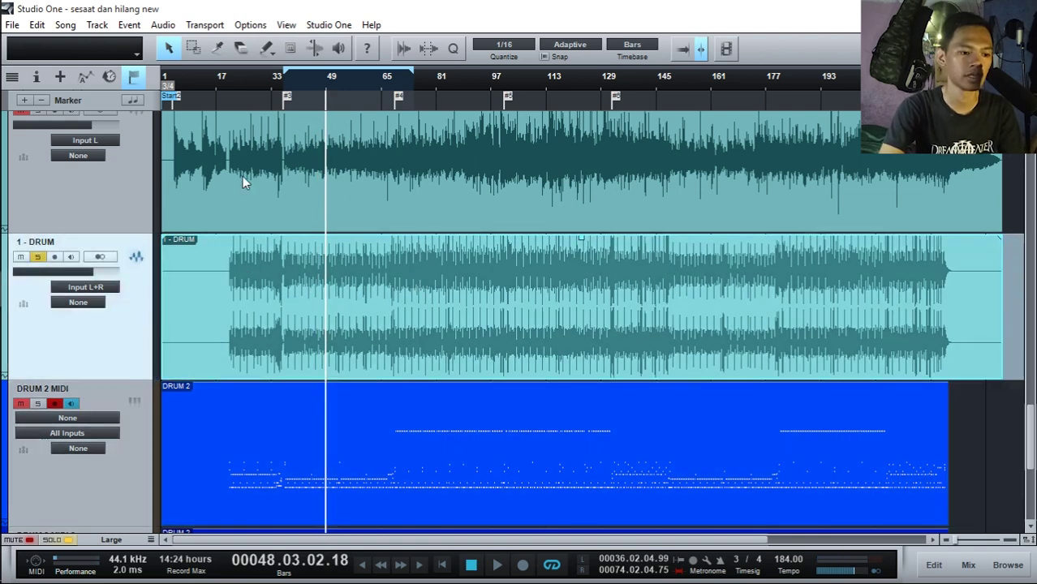
key(space)
key(space)
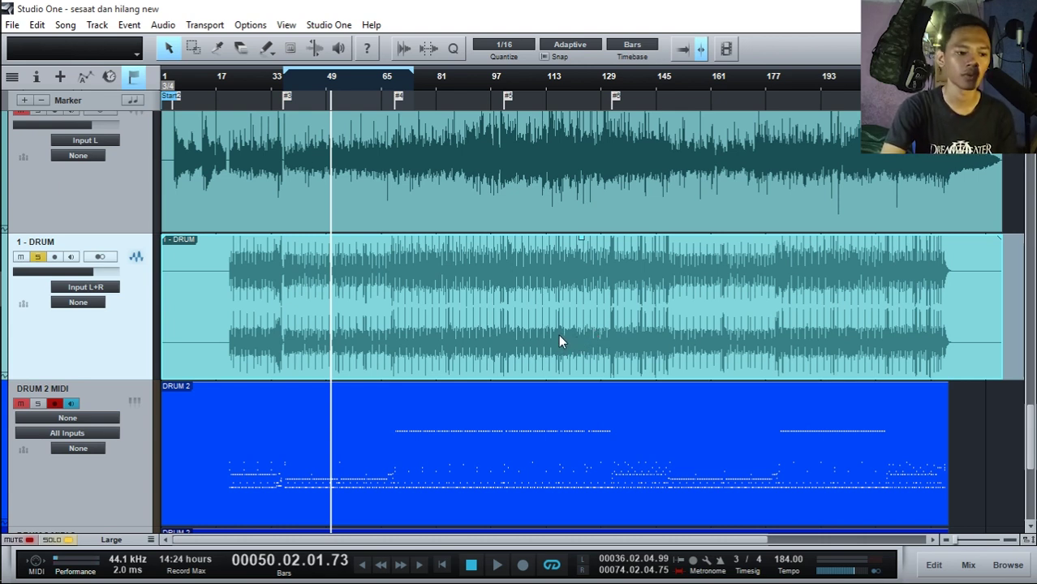
click(520, 436)
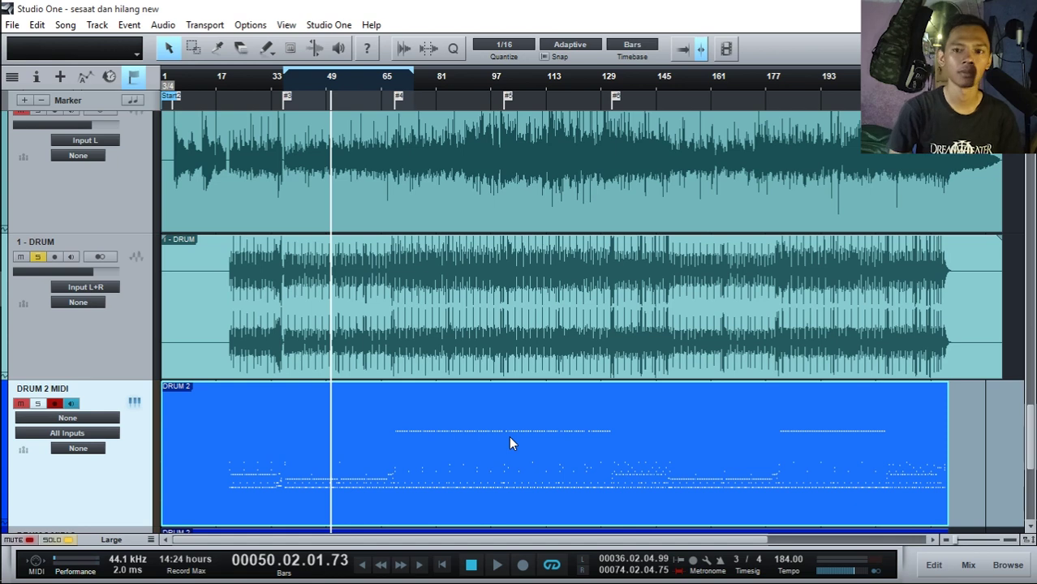
Step: Look over the guitar, bass, drum audio and backup MIDI tracks, and show the arrangement with small track heights
scroll(580, 311, up, 5)
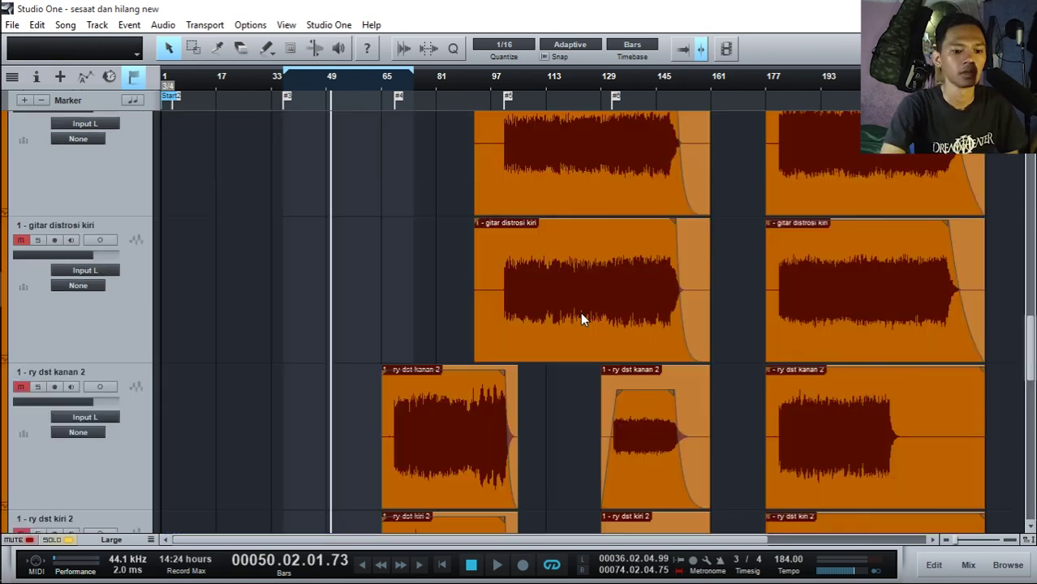
scroll(581, 313, down, 5)
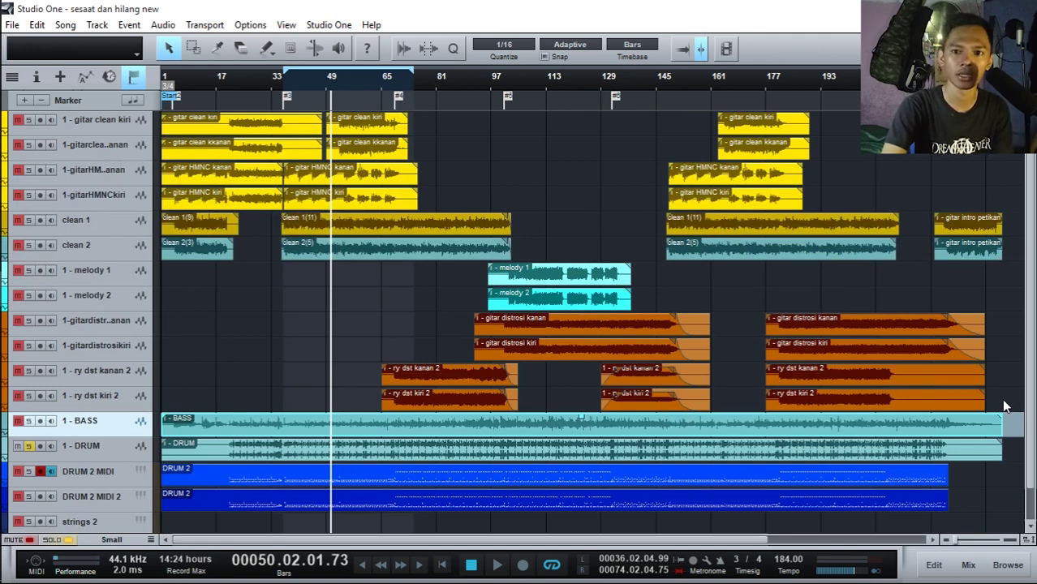
drag(1001, 398, 986, 330)
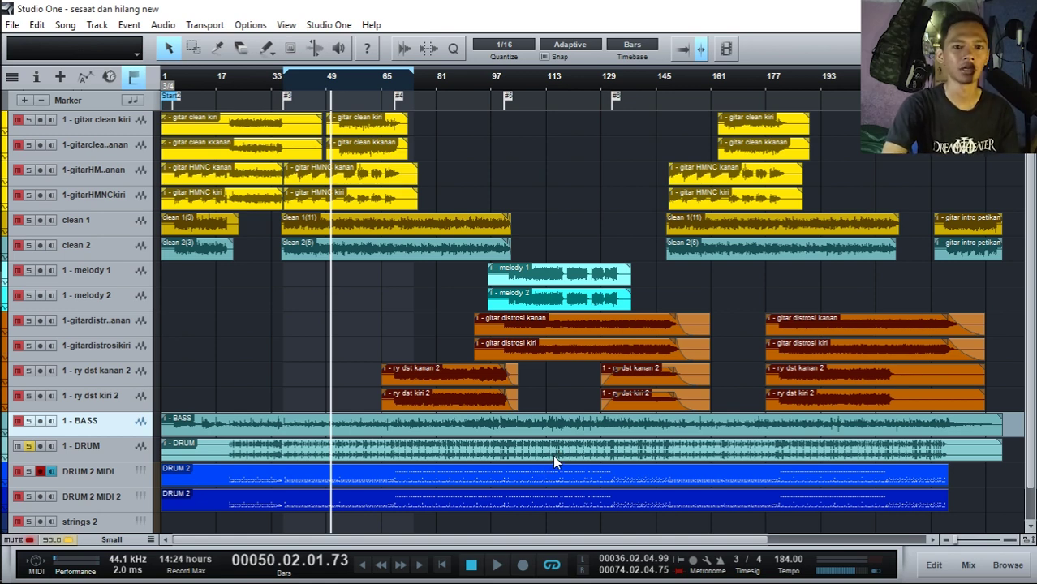
scroll(803, 389, down, 1)
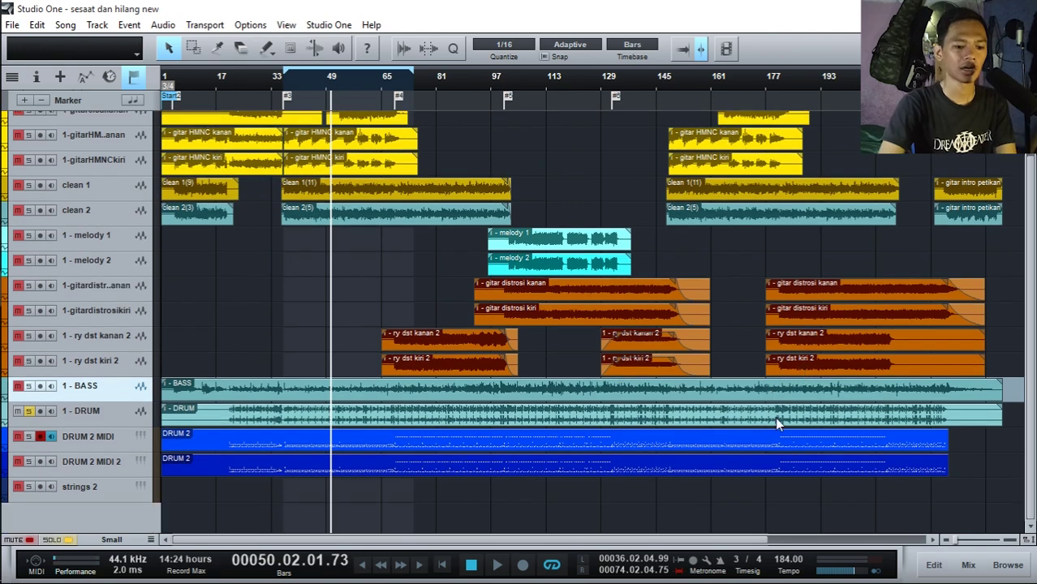
scroll(722, 421, up, 2)
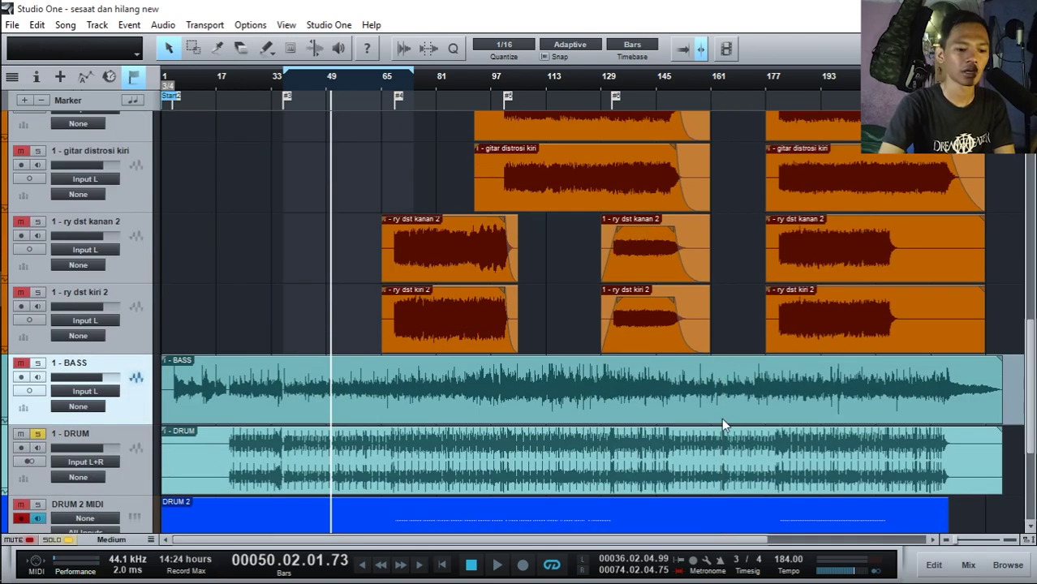
scroll(769, 431, down, 5)
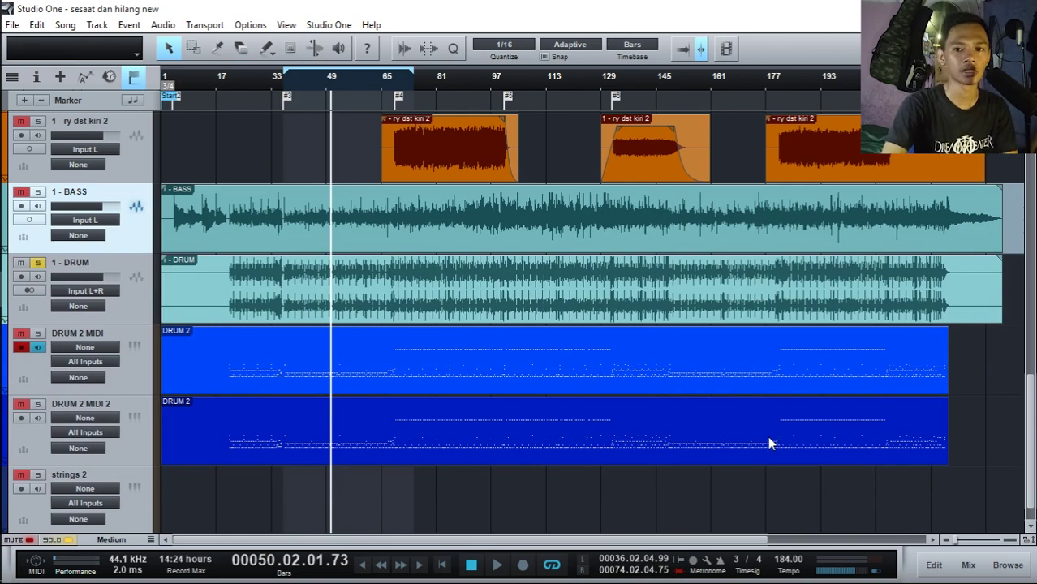
scroll(803, 458, up, 10)
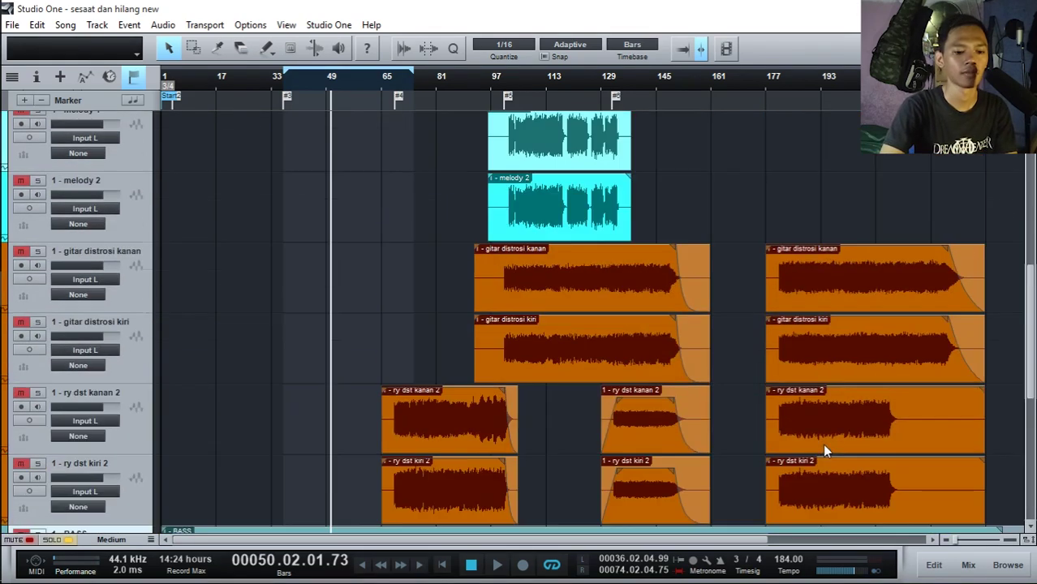
scroll(729, 388, down, 1)
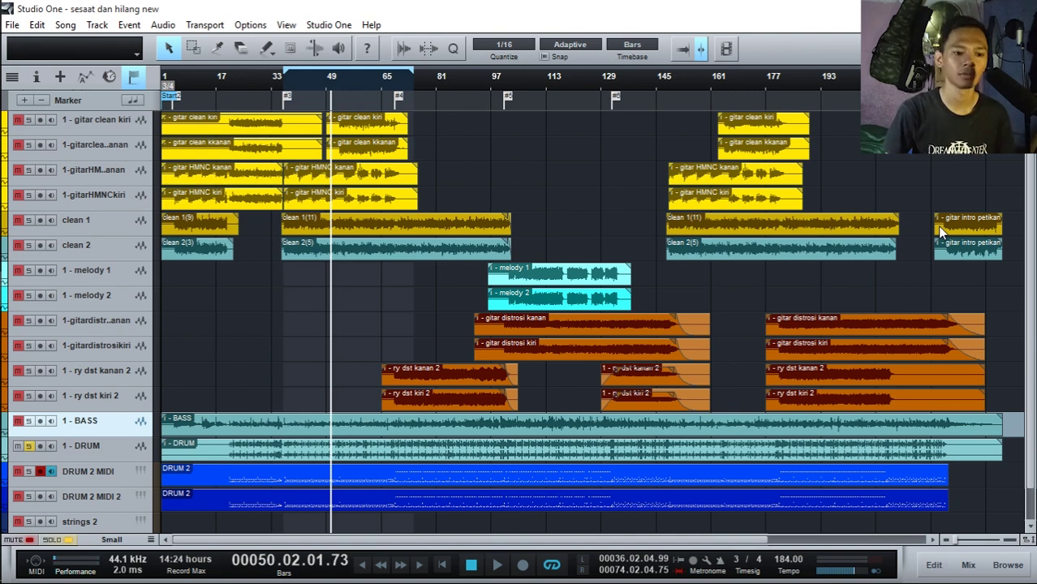
Step: Turn off solo on the 1 - DRUM track and play the song from about bar 68, near marker #4
click(30, 446)
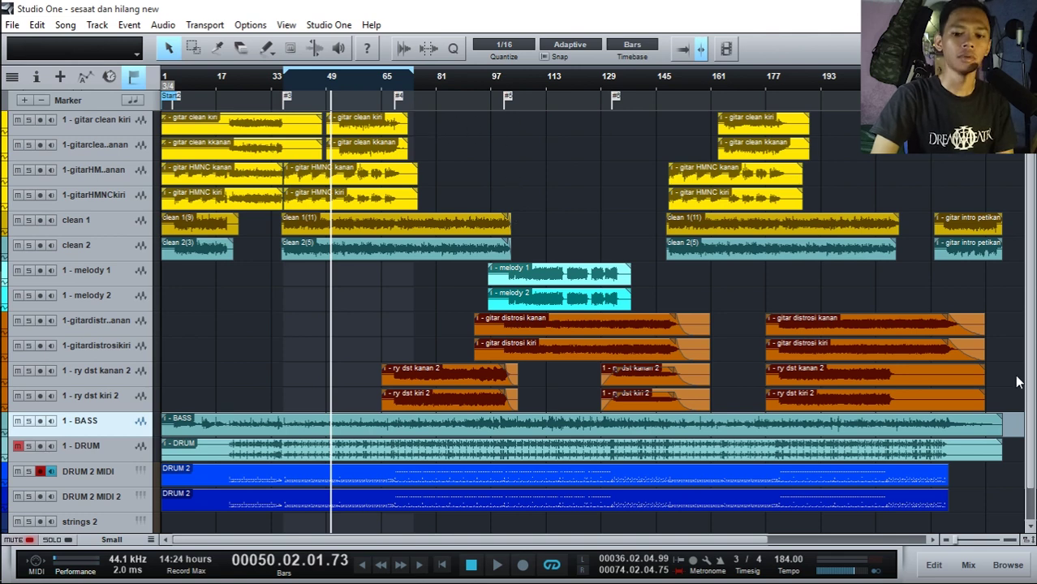
drag(997, 410, 989, 301)
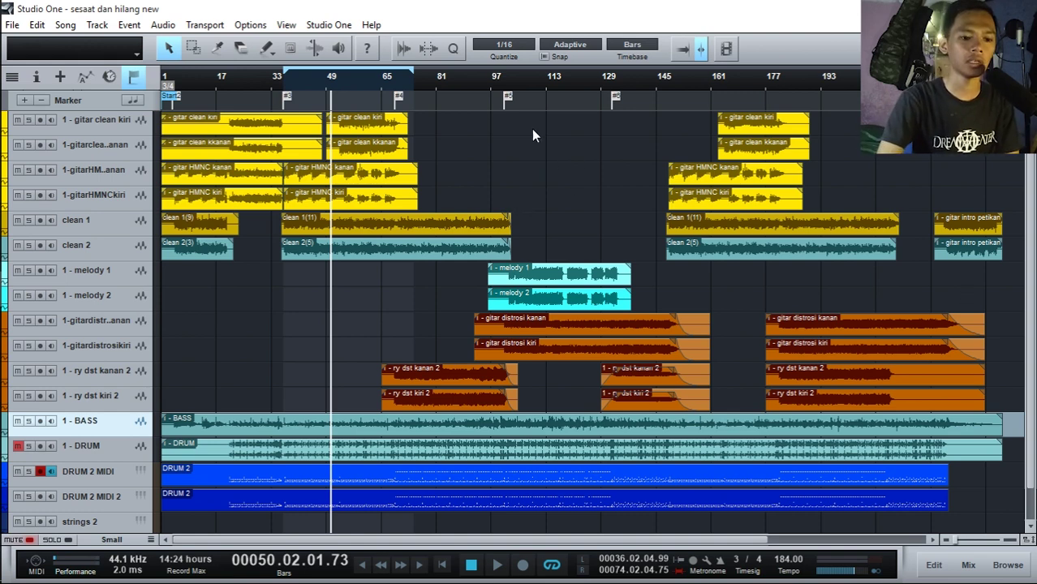
click(475, 80)
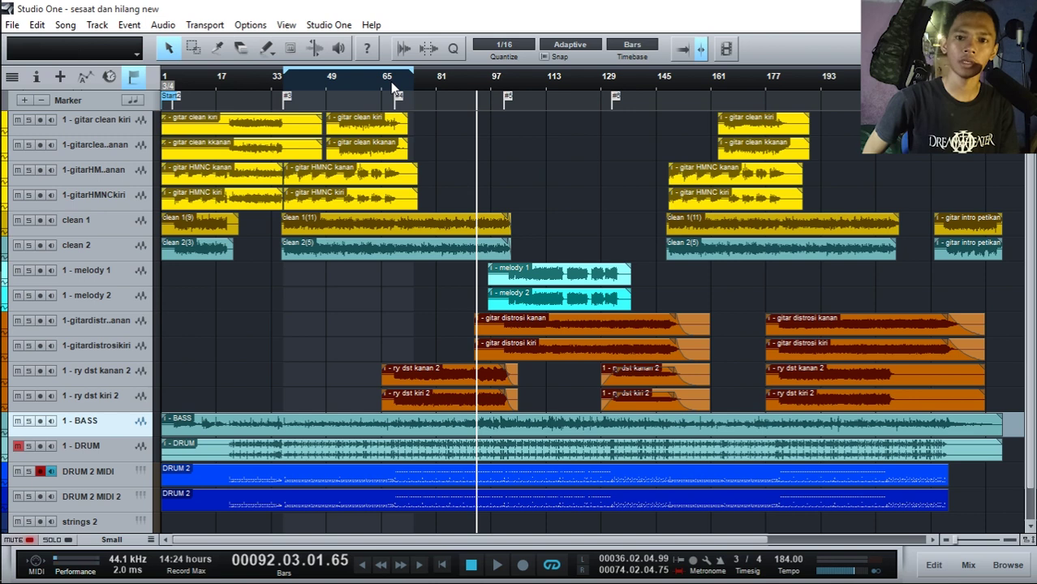
click(393, 88)
key(space)
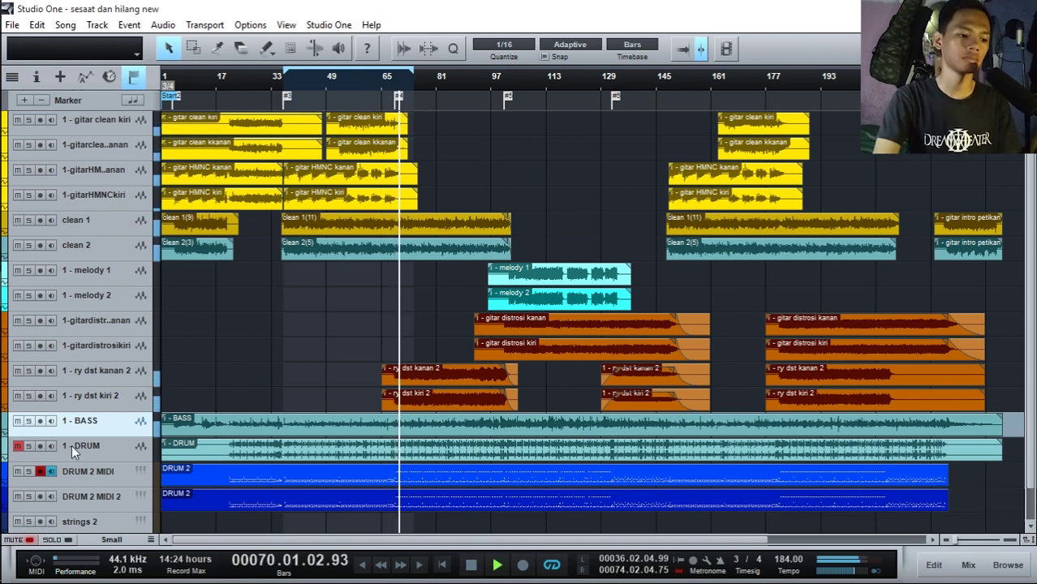
Step: Unmute the 1 - DRUM track during playback and audition the full mix from about bar 102, near marker #5
click(18, 446)
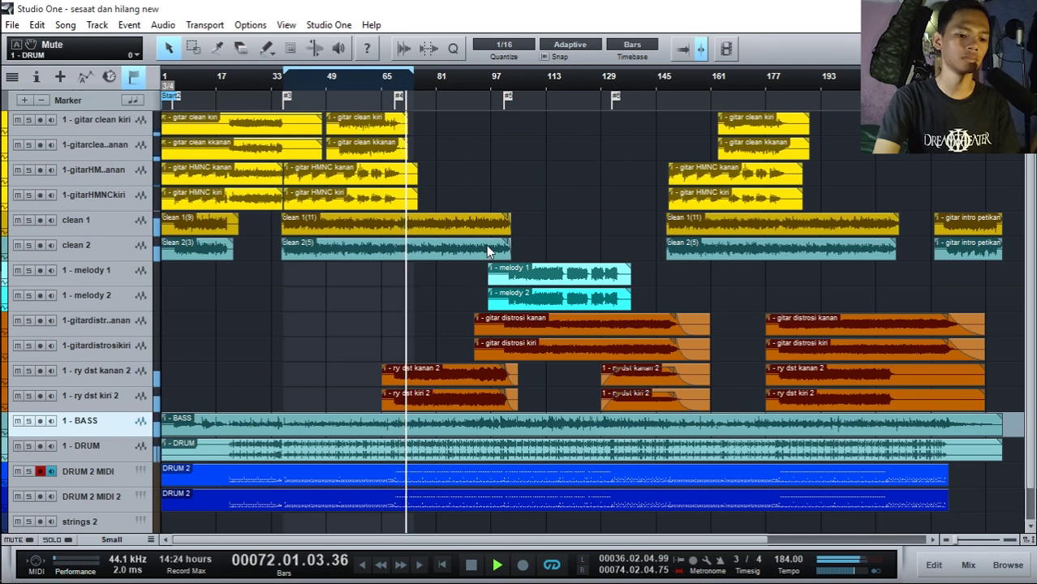
click(480, 77)
click(511, 75)
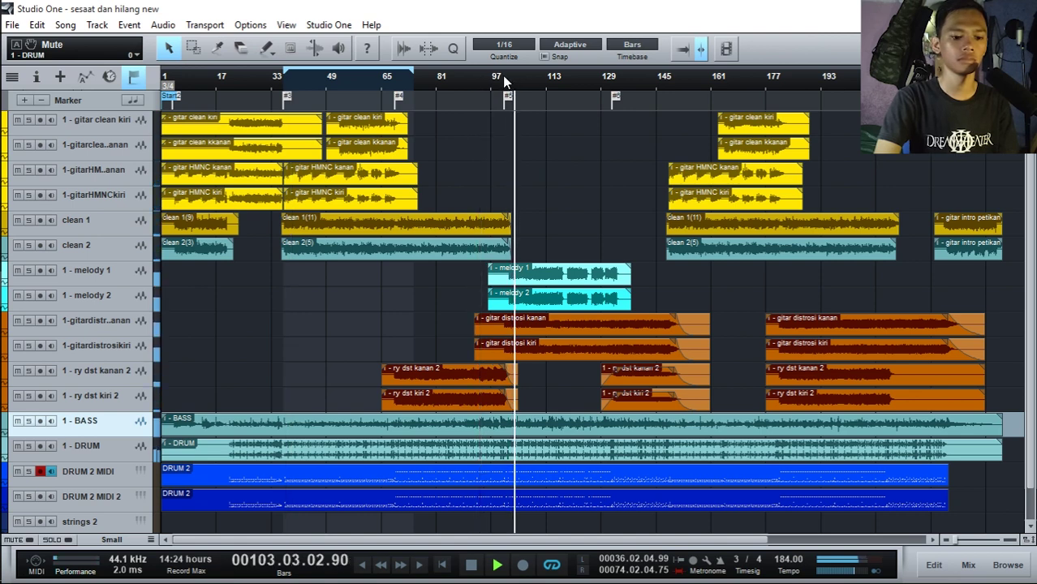